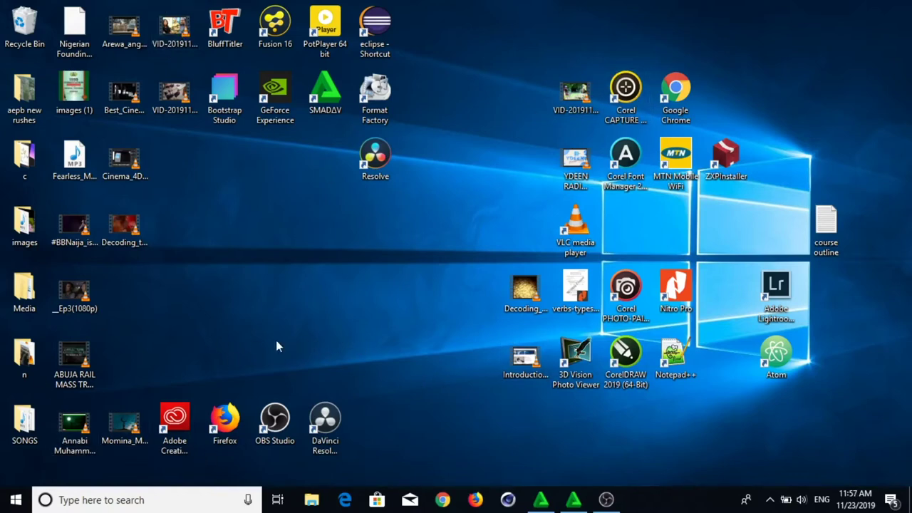
Sort the desktop icons by item type.
right_click(290, 218)
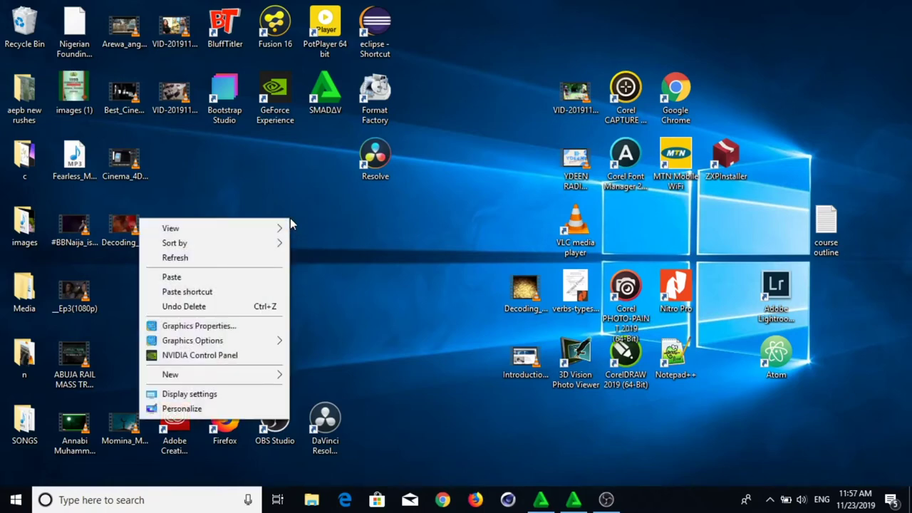
mouse_move(271, 243)
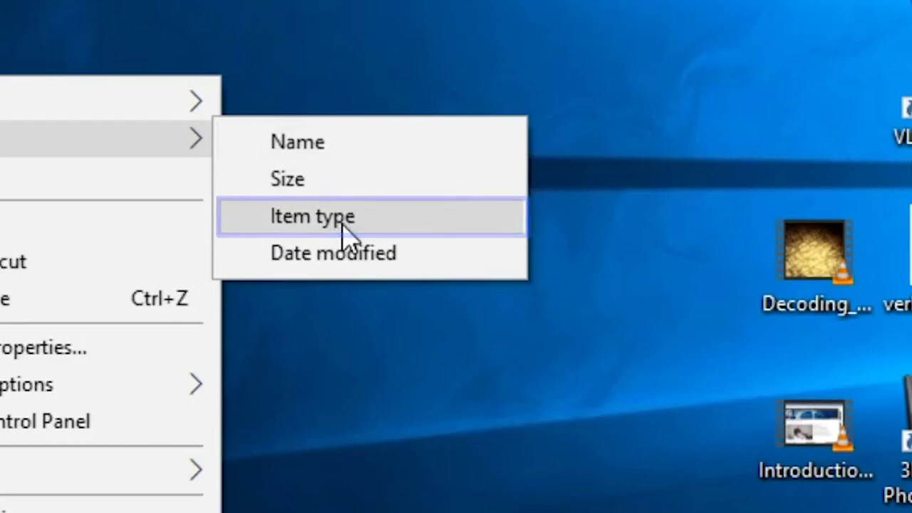
left_click(343, 223)
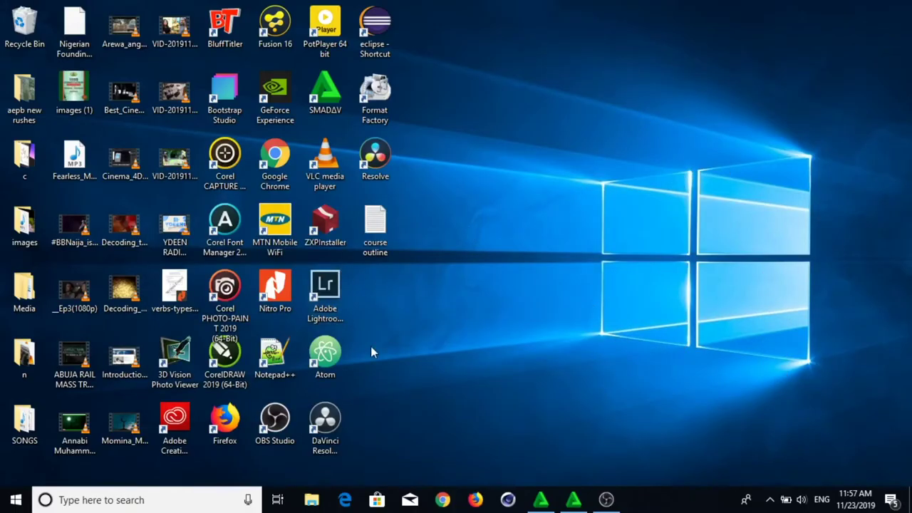
Open the course outline text file from the desktop and place its enlarged window beside the icons.
double_click(385, 221)
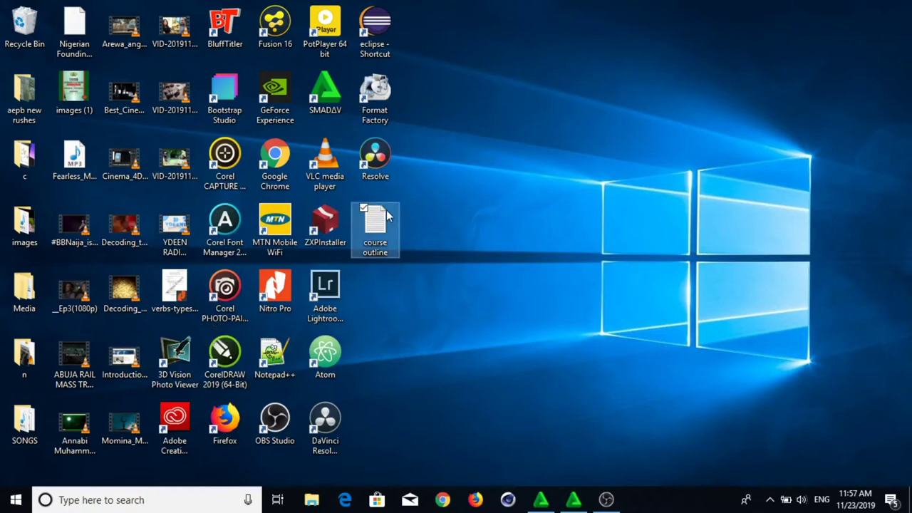
left_click_drag(333, 39, 637, 19)
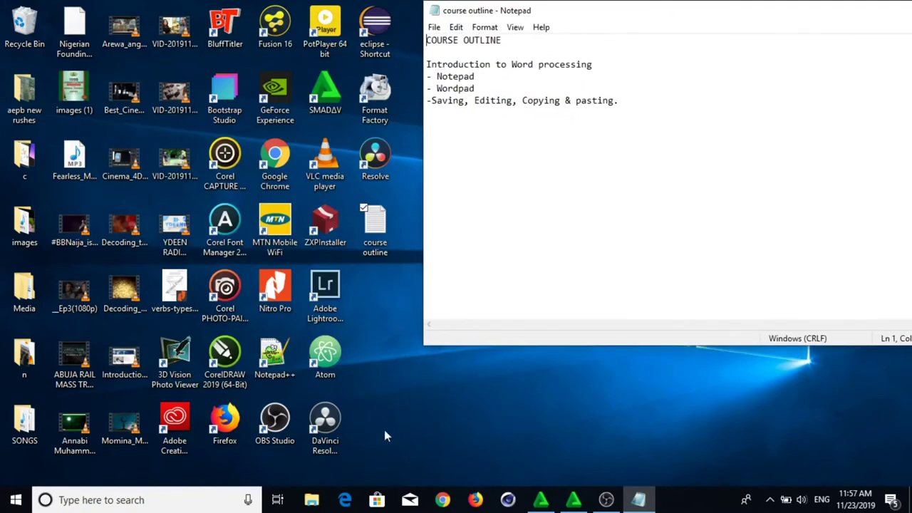
left_click_drag(419, 344, 285, 434)
left_click_drag(560, 14, 797, 61)
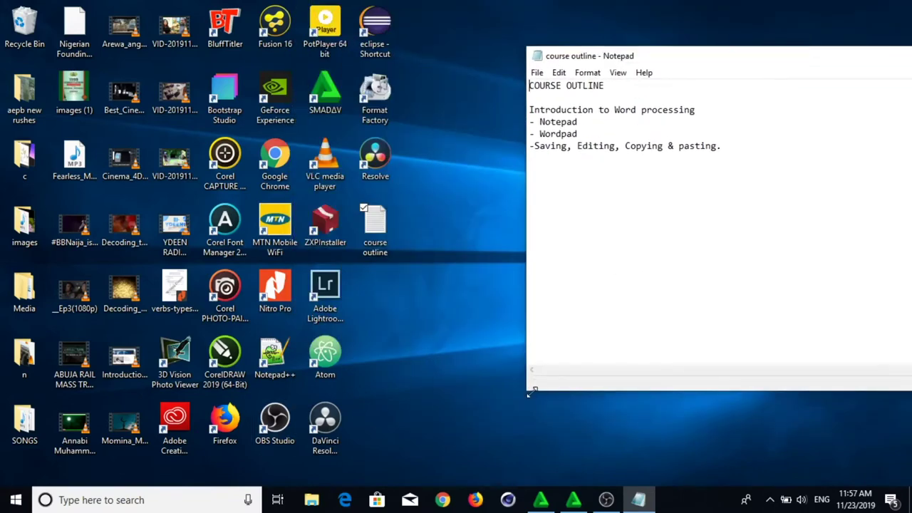
left_click_drag(528, 394, 422, 492)
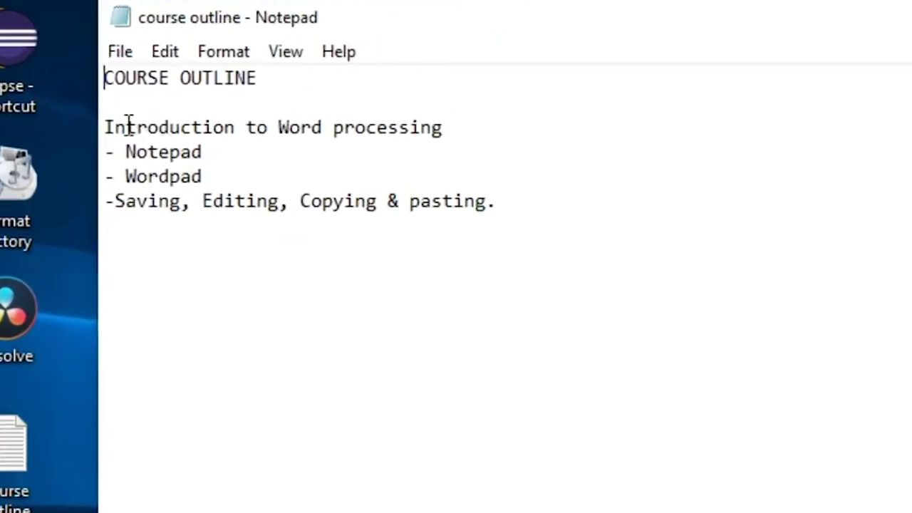
Go through the course outline by highlighting each topic, from the introduction to word processing down to saving, editing, copying and pasting.
left_click_drag(70, 135, 434, 143)
left_click(55, 136)
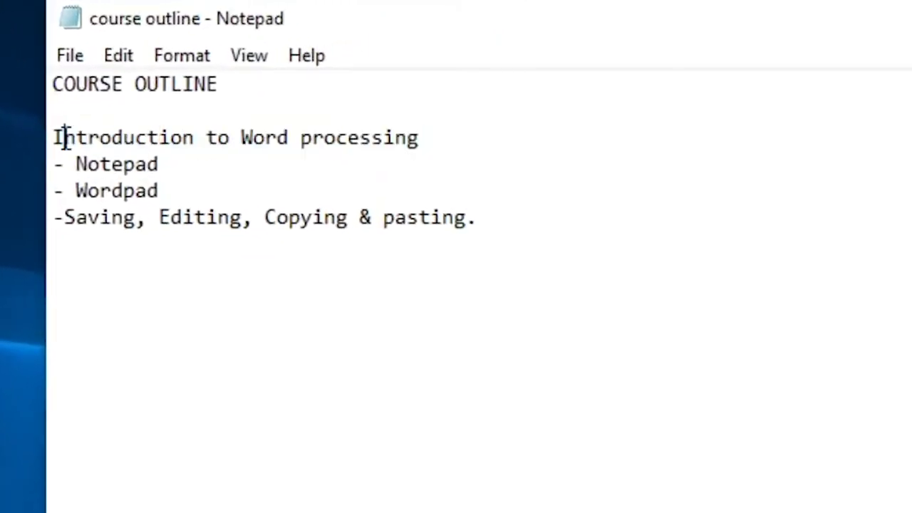
left_click(132, 162)
left_click_drag(73, 163, 195, 164)
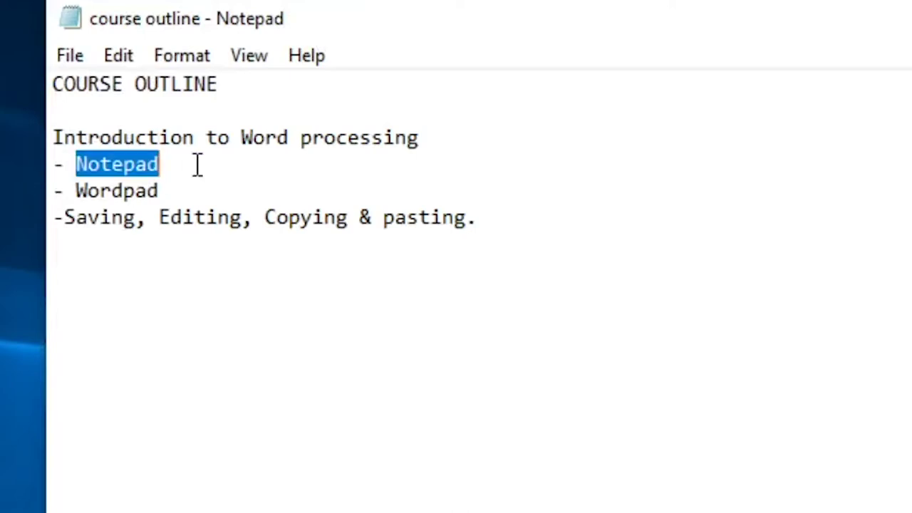
left_click_drag(75, 188, 190, 187)
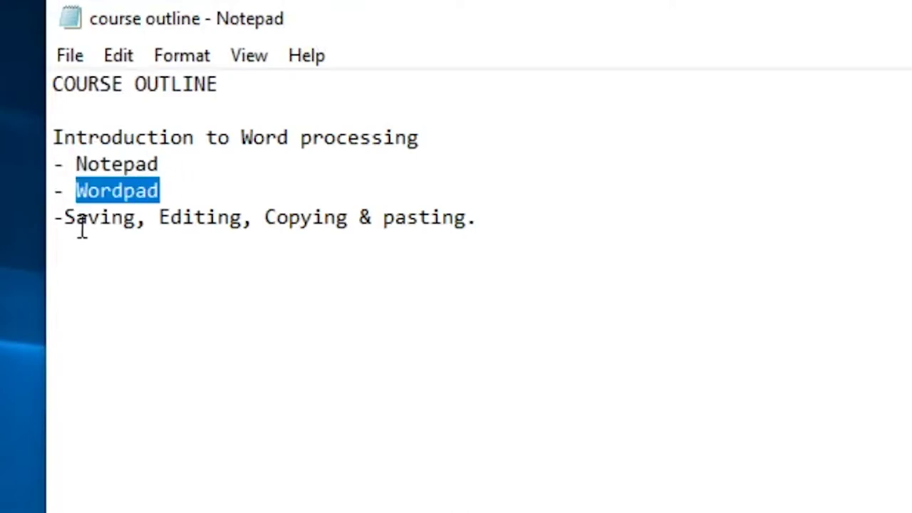
left_click_drag(64, 216, 478, 236)
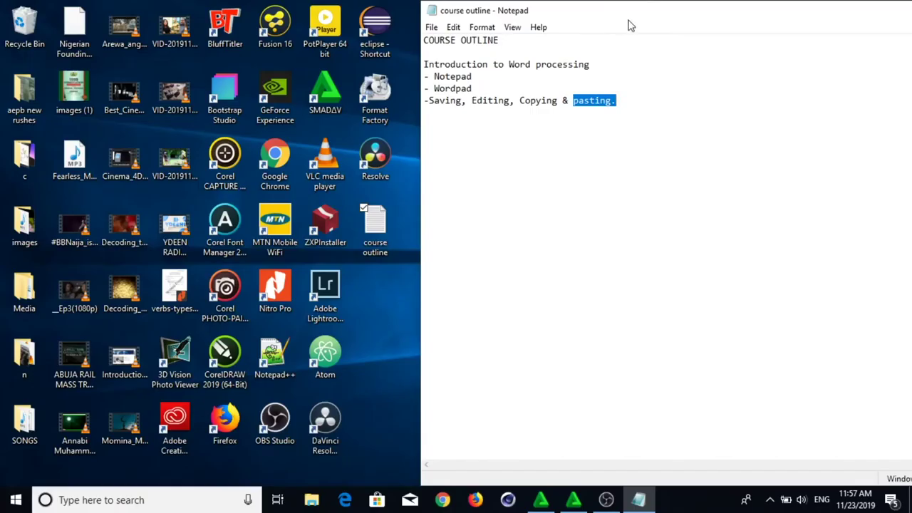
Move the course outline window to the middle of the desktop, then close it.
left_click_drag(507, 25, 84, 112)
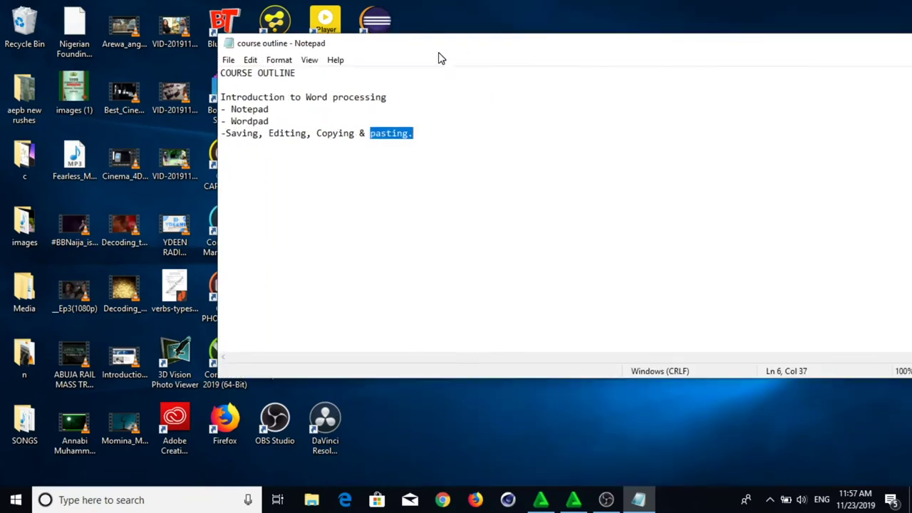
left_click_drag(654, 65, 444, 78)
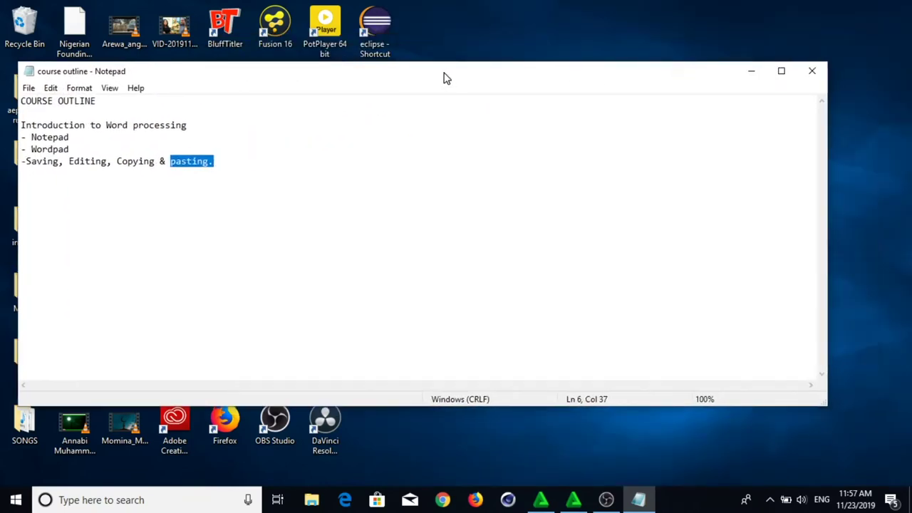
left_click(753, 71)
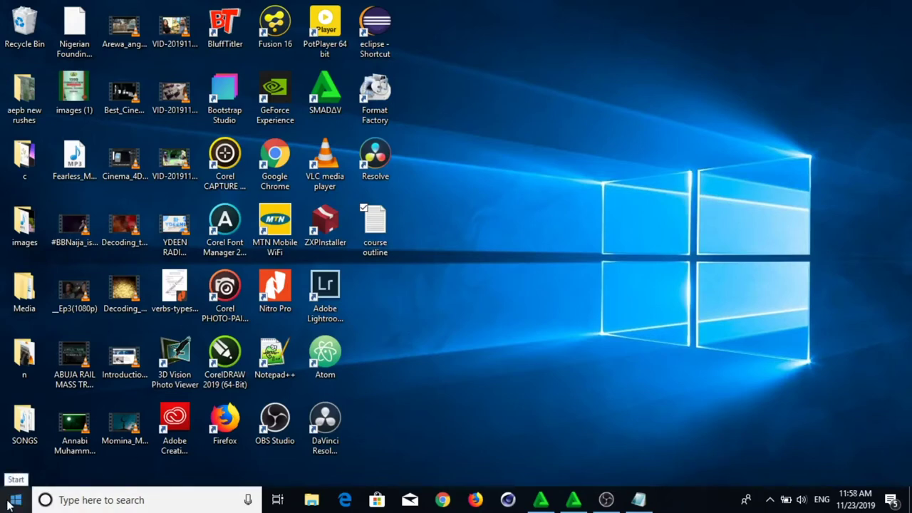
left_click(638, 500)
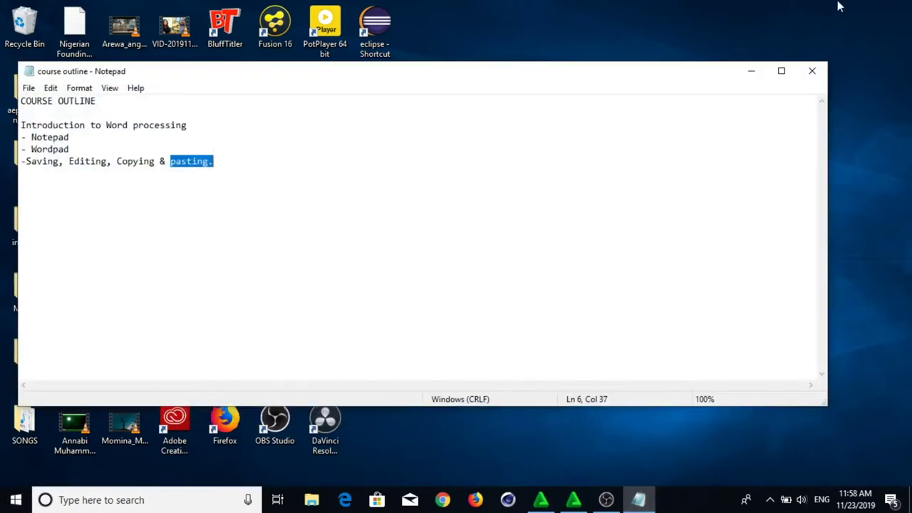
left_click(812, 71)
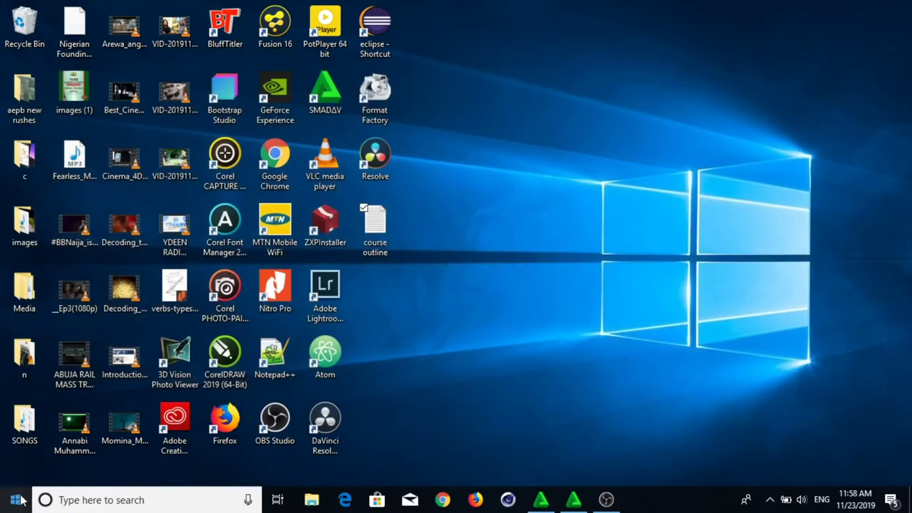
Launch a new blank Notepad document from the Windows Accessories group of installed programs.
left_click(16, 501)
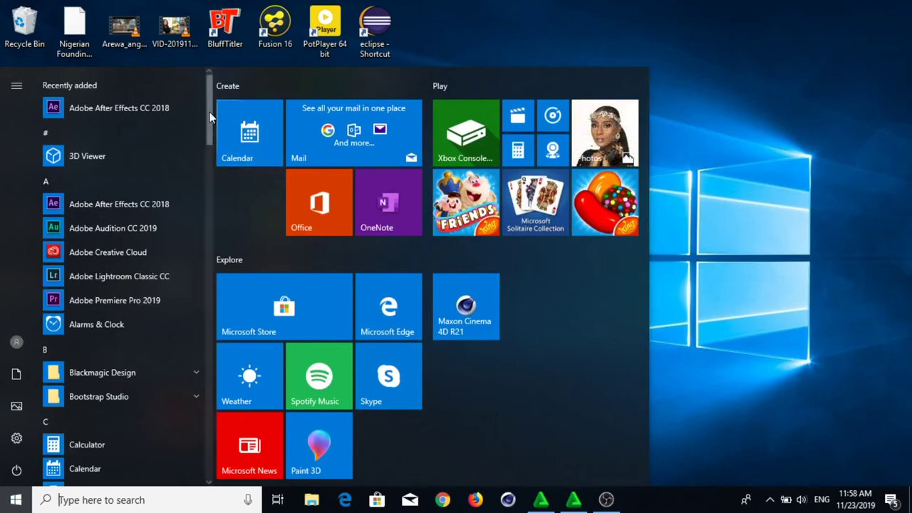
left_click_drag(209, 118, 203, 409)
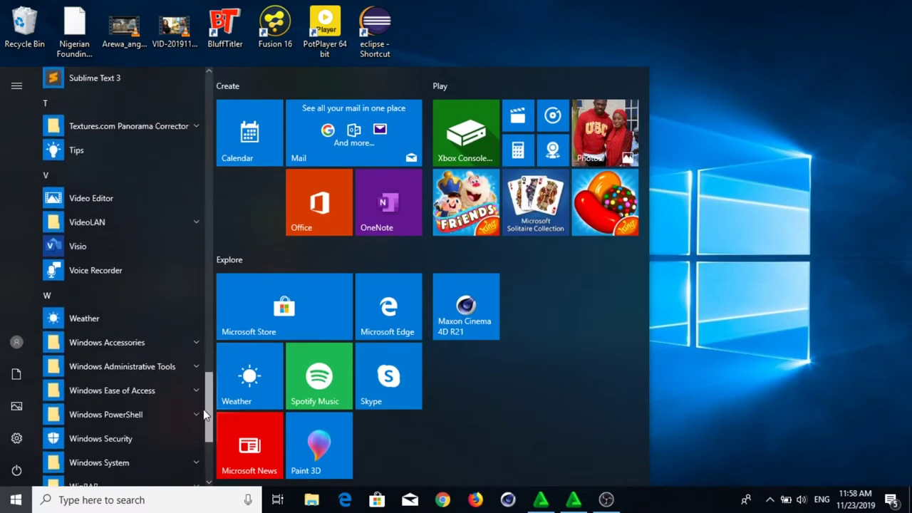
left_click(72, 337)
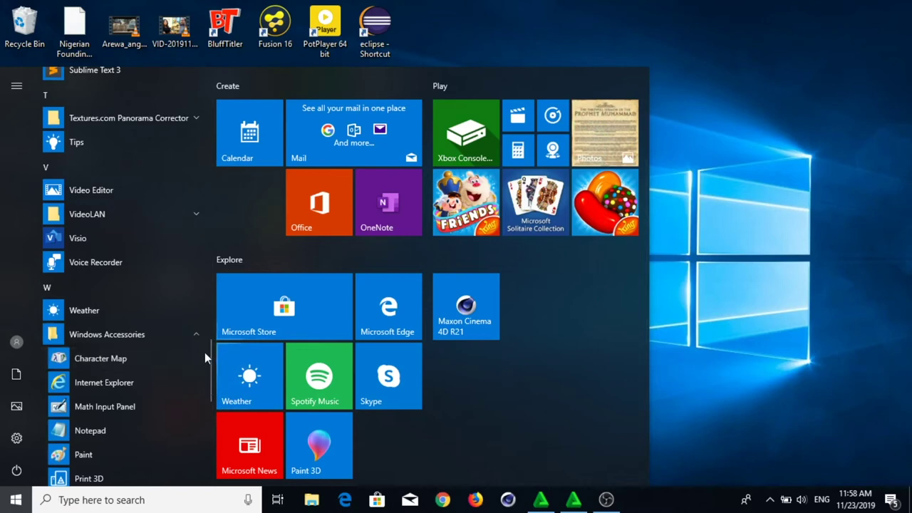
scroll(211, 362, "down", 3)
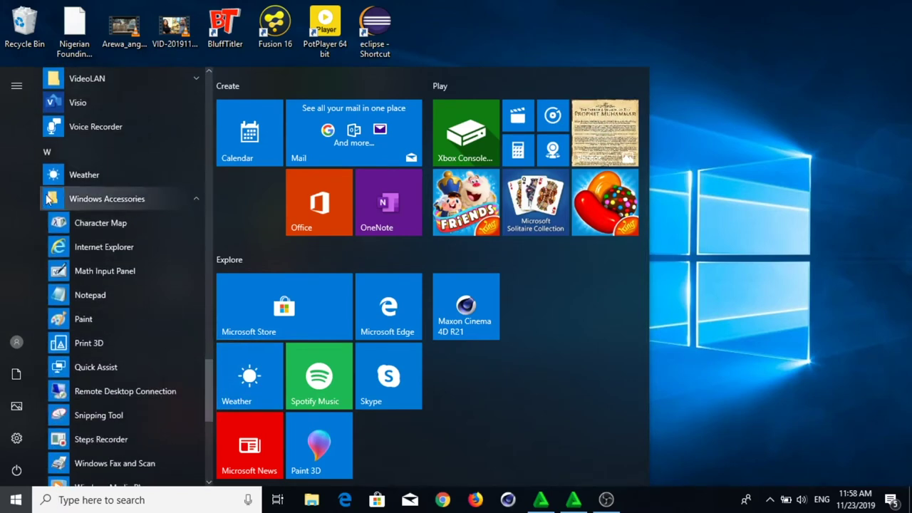
left_click(87, 296)
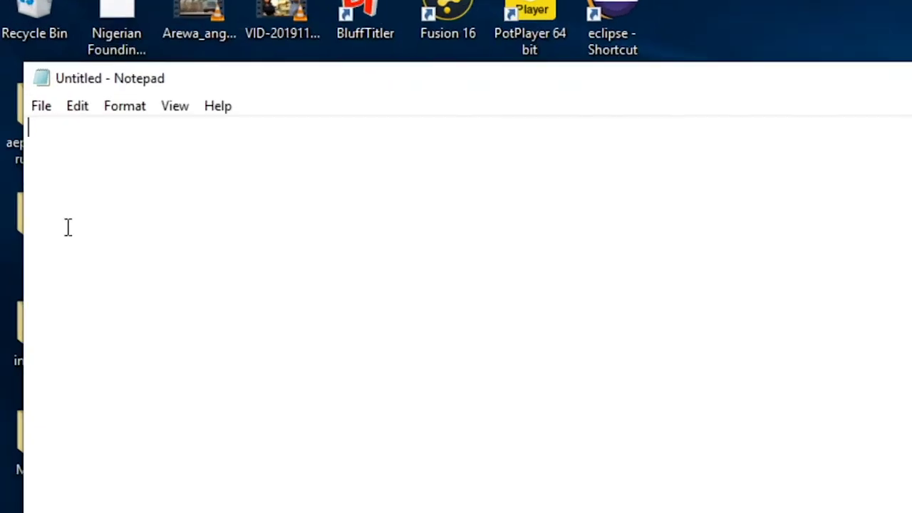
left_click(26, 90)
mouse_move(104, 131)
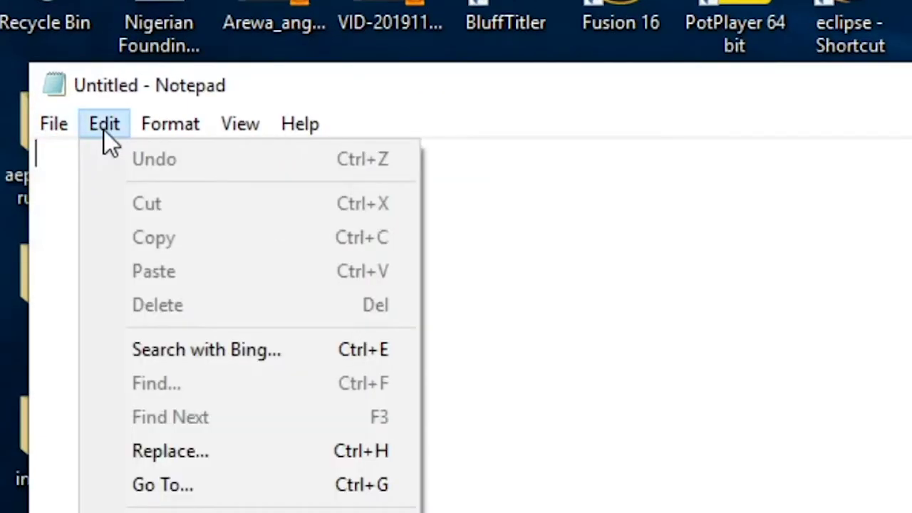
mouse_move(178, 132)
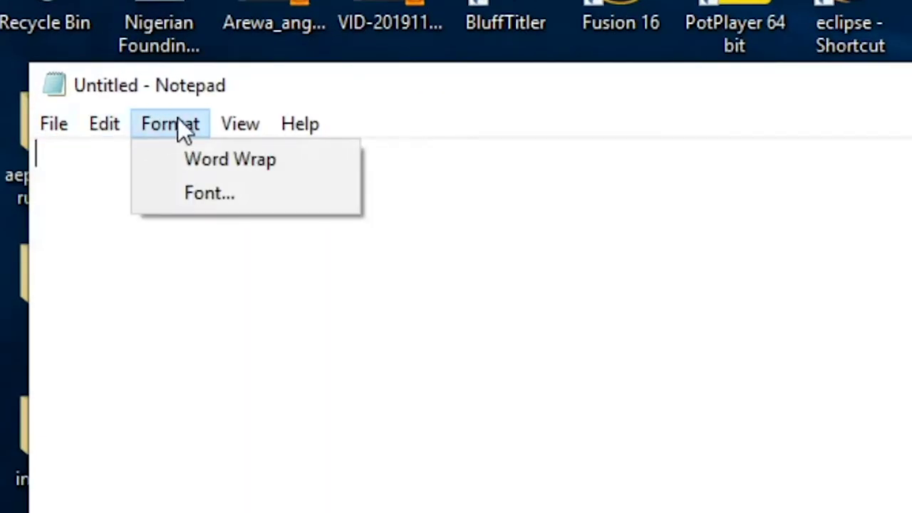
mouse_move(222, 128)
mouse_move(327, 120)
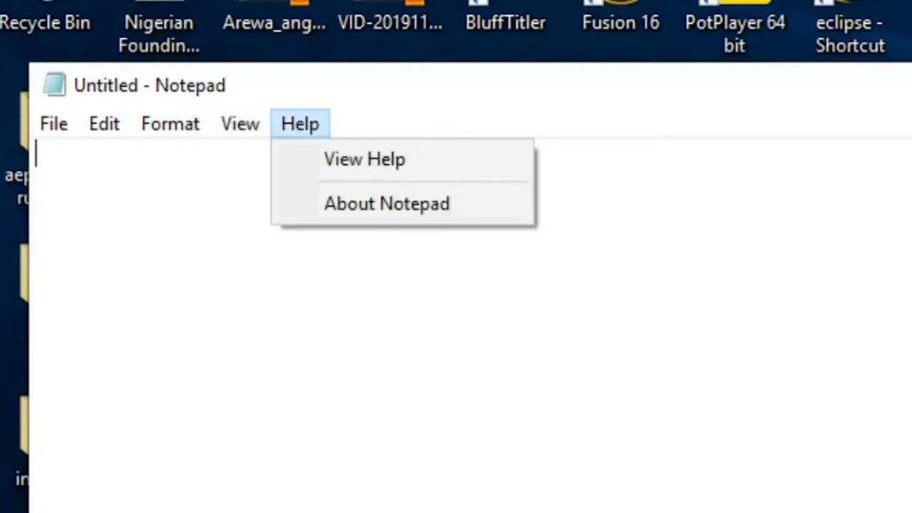
left_click(208, 283)
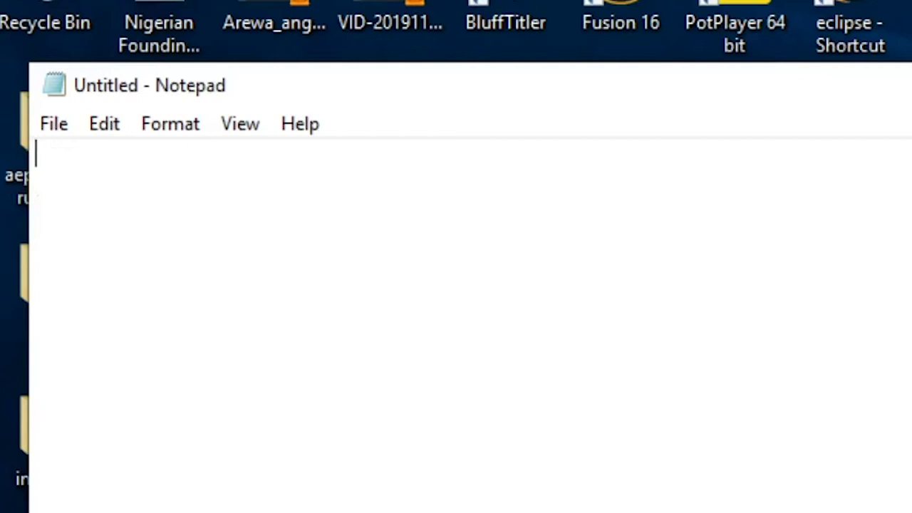
Write the heading "INTRODUCTION TO WORD PROCESSING" on the first line of the blank document.
type("INTRODUCTIO")
type("N ")
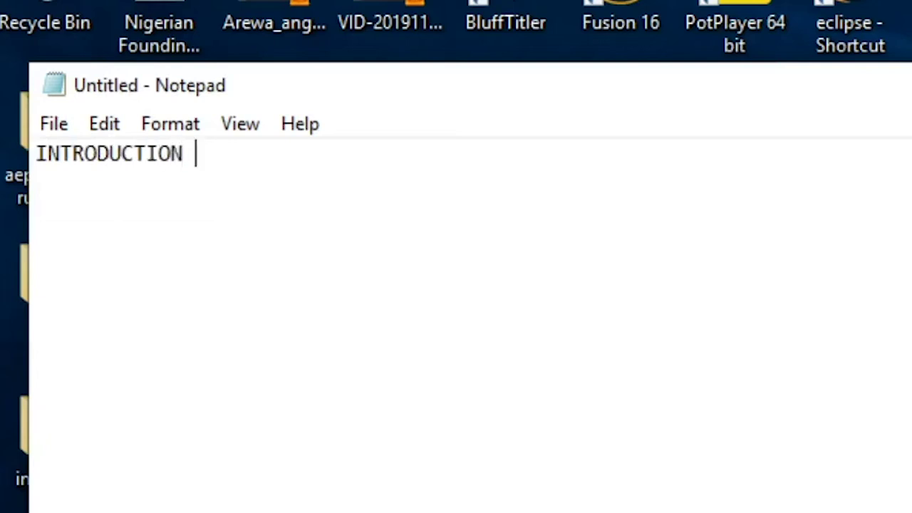
type("TO WAORD")
key("BackSpace")
key("BackSpace")
key("BackSpace")
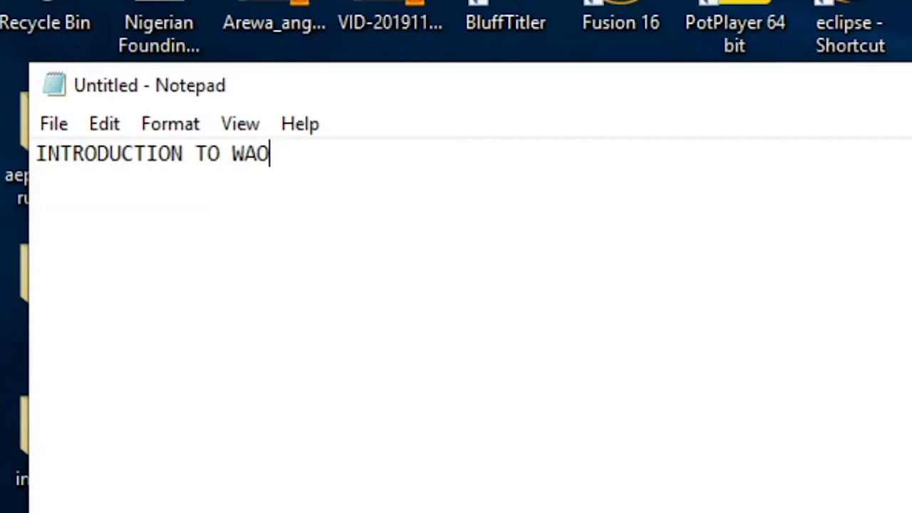
key("BackSpace")
key("BackSpace")
type("ORD P")
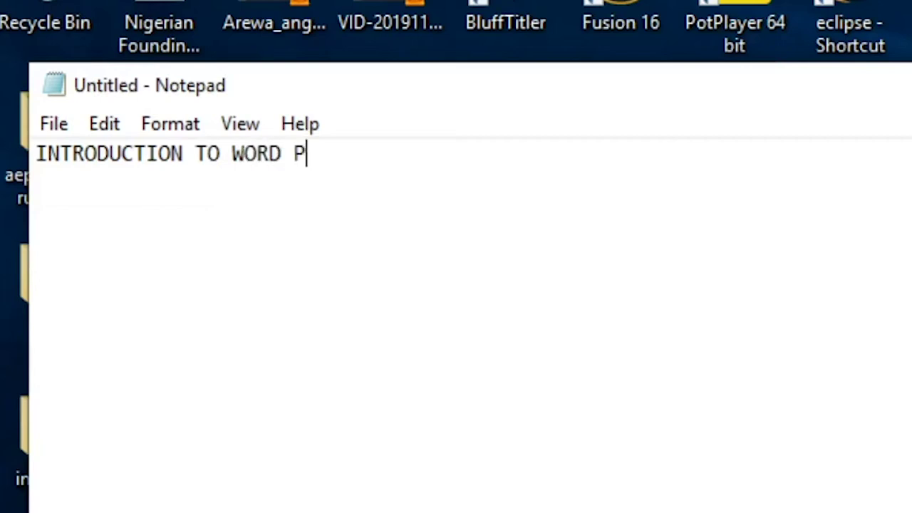
type("ROCESSING")
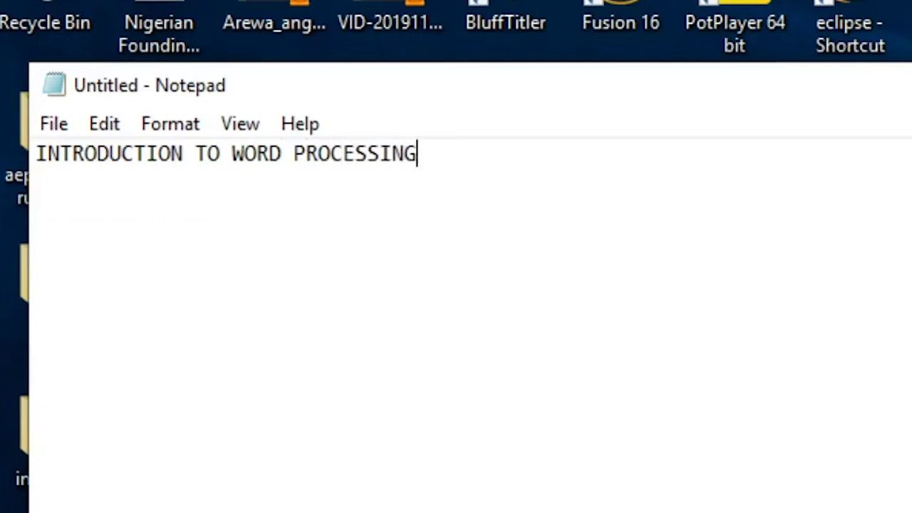
Add the lines "- Note-pad" and "- Word-pad" below the heading.
key("Return")
type("- NO")
key("BackSpace")
type("ote-pad")
key("Return")
type("- Word-pad")
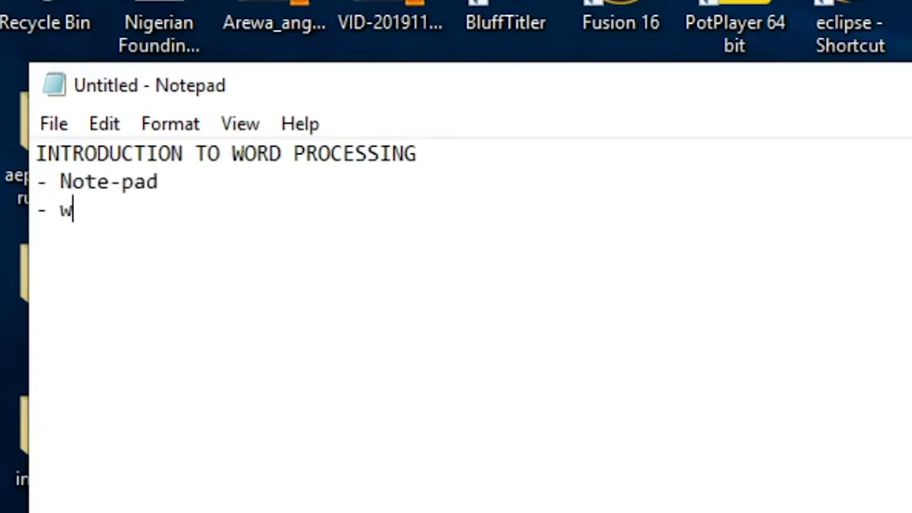
Continue the list with the lines "- saving", "- Editing", "- Copying" and "- Pasting".
key("Return")
type("s")
key("BackSpace")
type("- saving")
key("Return")
type("- Editing")
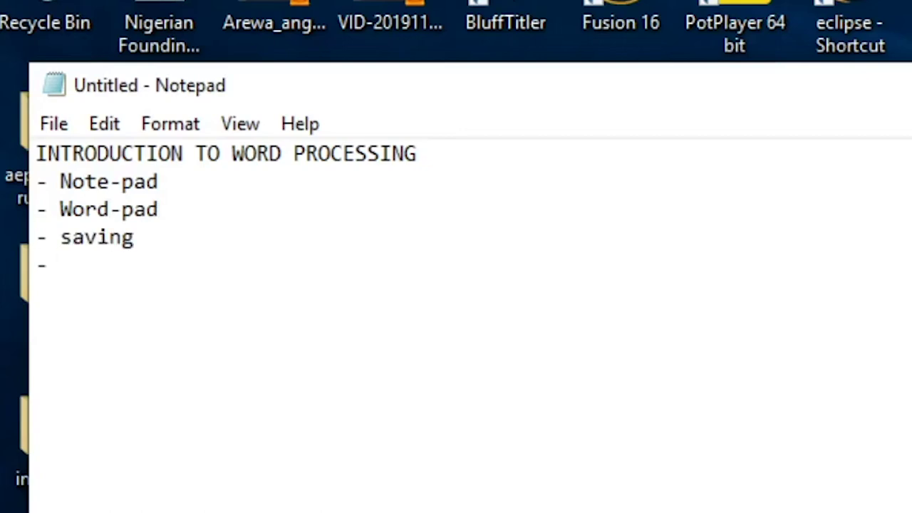
key("Return")
type("- Copying")
key("Return")
type("- Pasting")
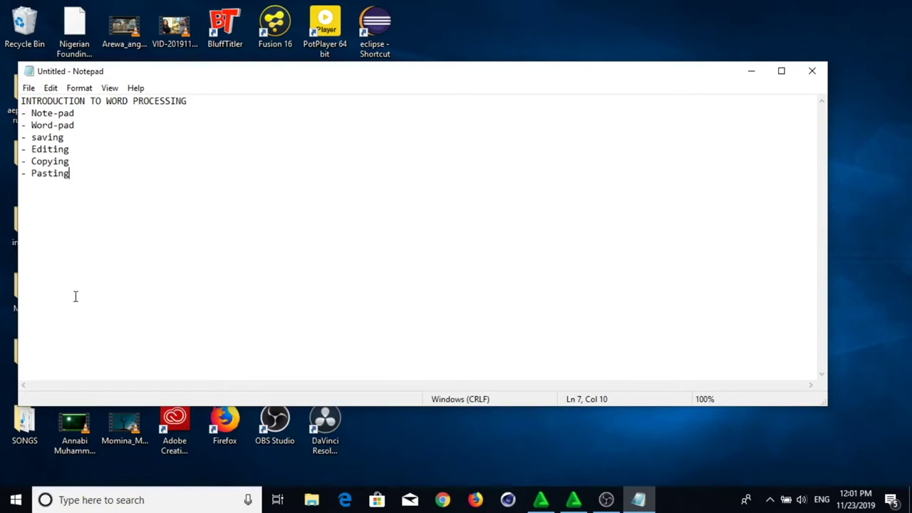
left_click_drag(32, 138, 66, 139)
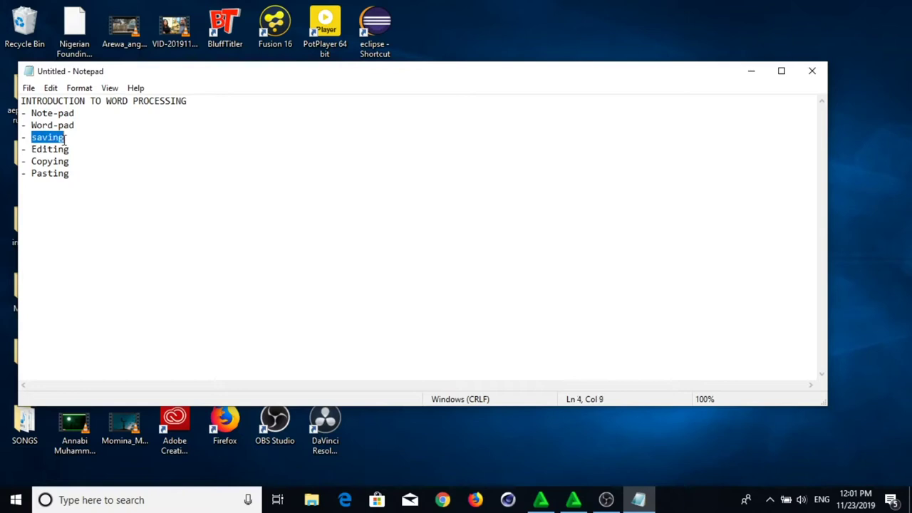
left_click(134, 173)
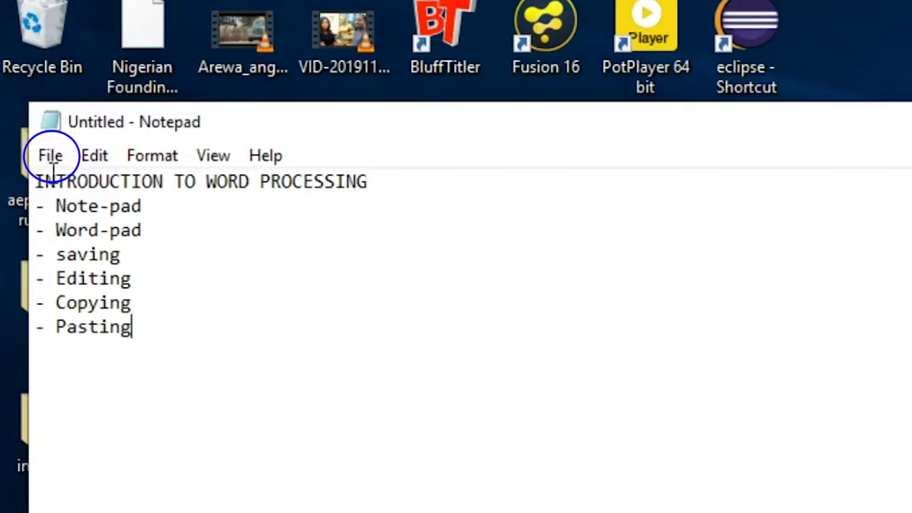
Open the dialog for saving the untitled document and move it aside from the text.
left_click(29, 88)
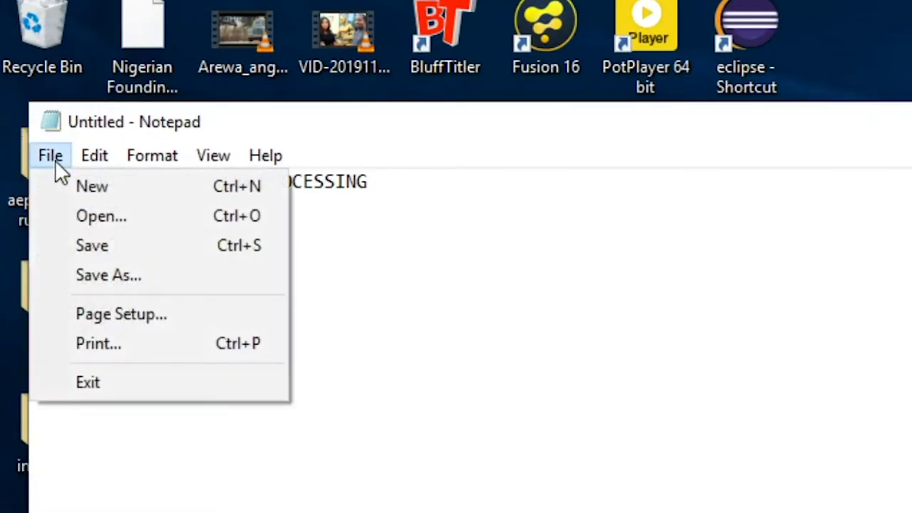
left_click(91, 247)
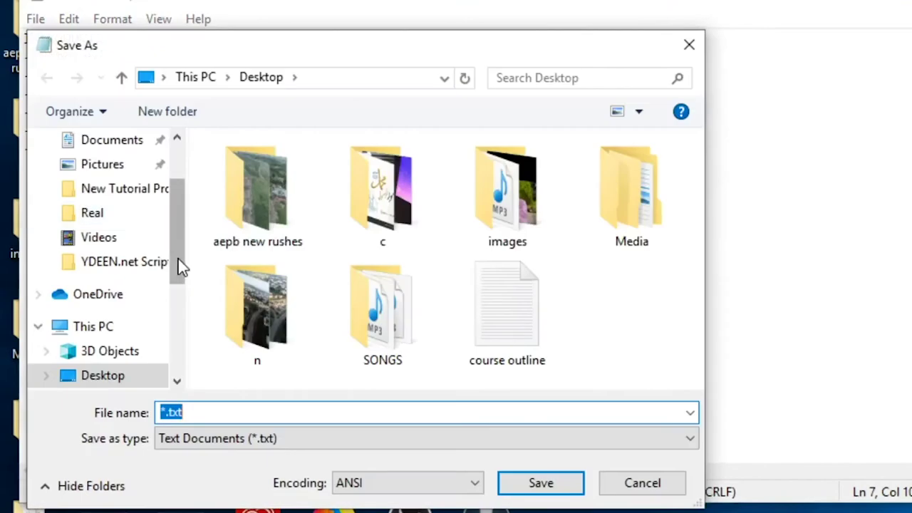
left_click_drag(406, 31, 456, 0)
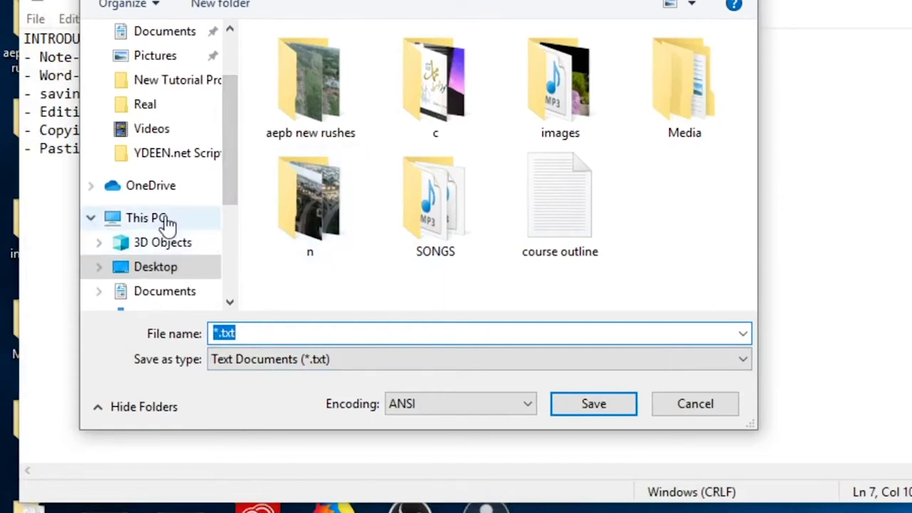
Browse the possible save locations, including Videos, Pictures, Desktop, Documents, Music and the local disks C: and E:.
left_click(146, 134)
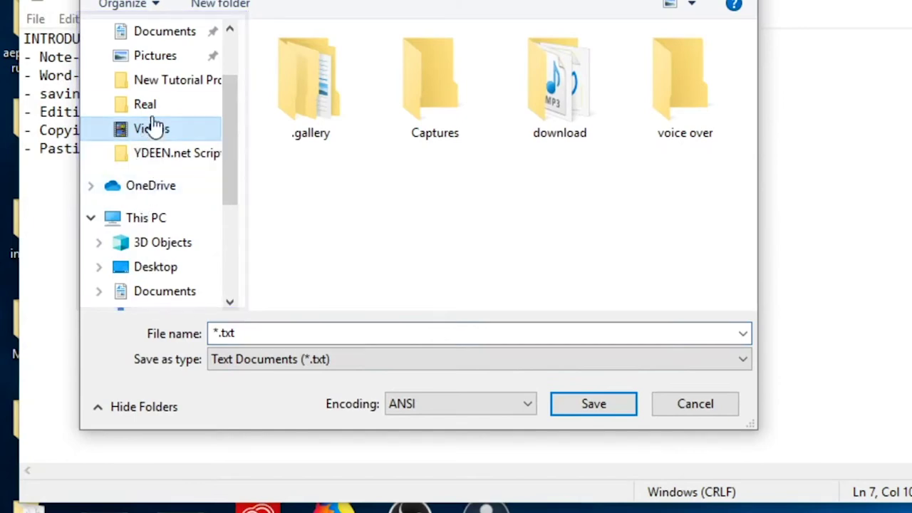
left_click(161, 33)
left_click(155, 57)
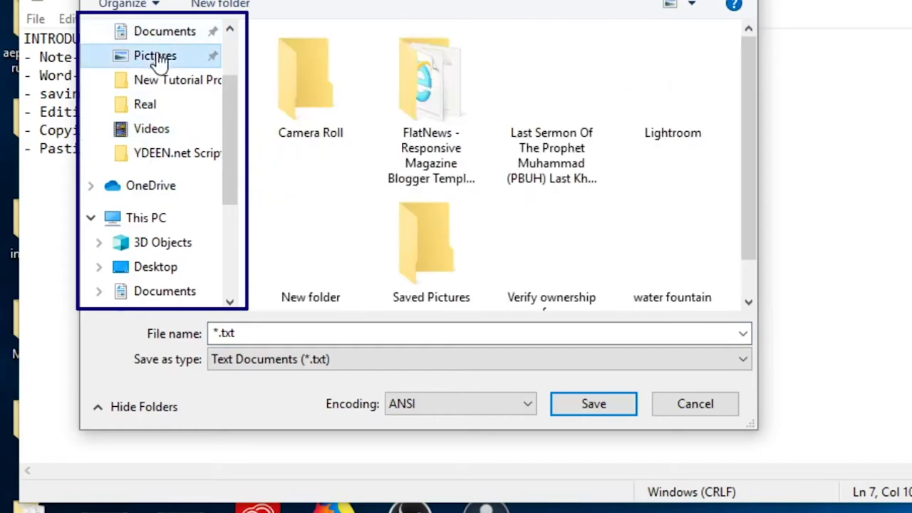
left_click(147, 276)
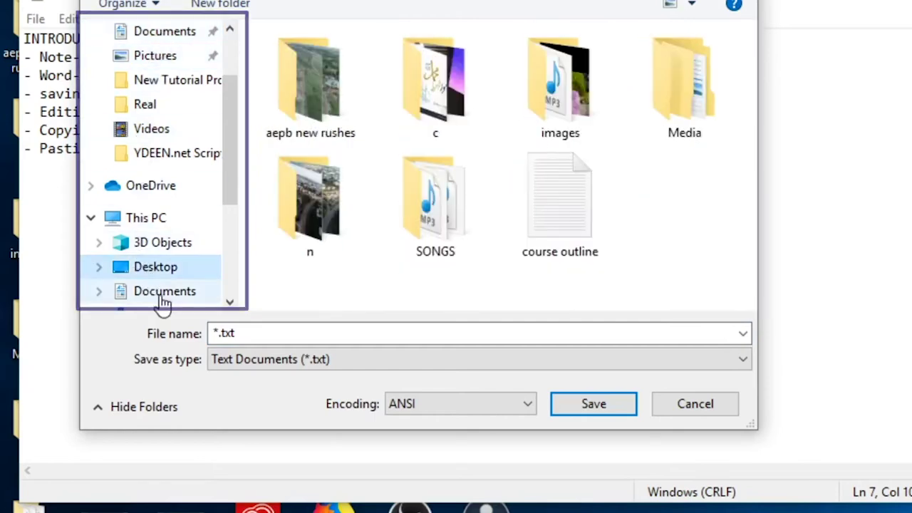
left_click(162, 298)
left_click_drag(230, 167, 228, 240)
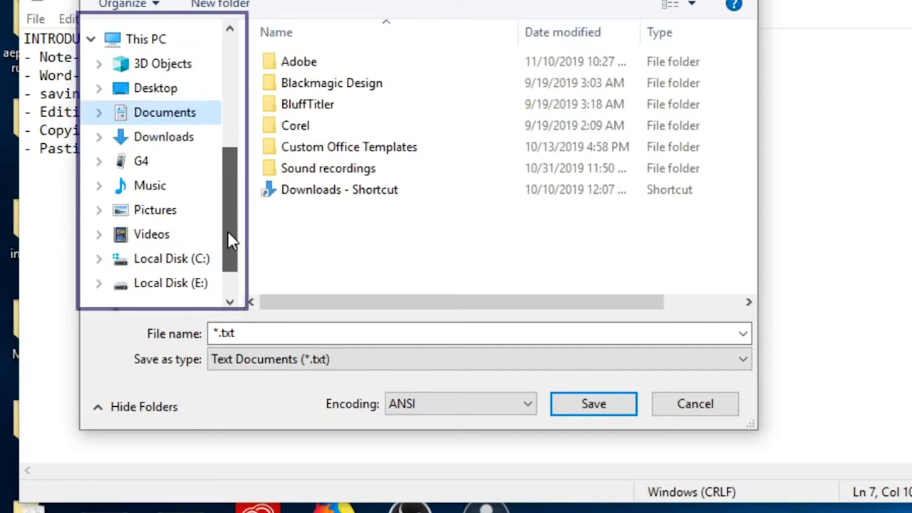
left_click(178, 288)
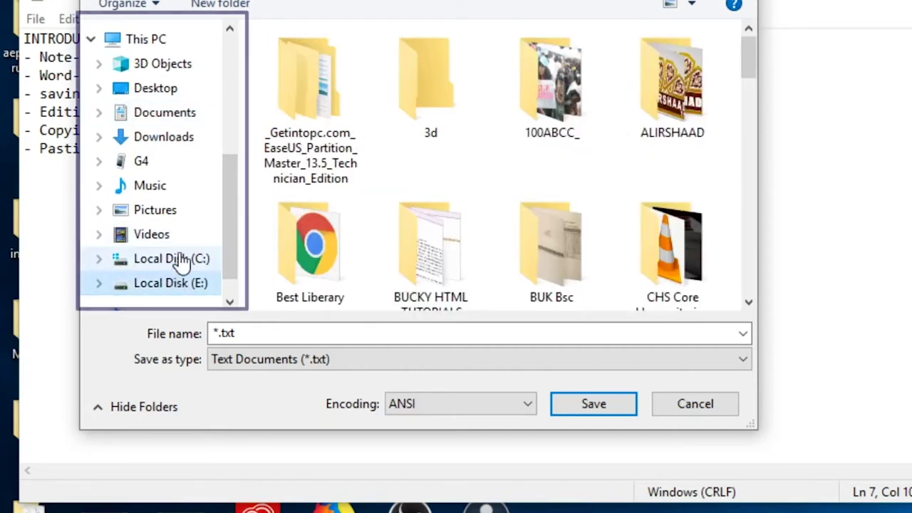
left_click(180, 260)
left_click(139, 239)
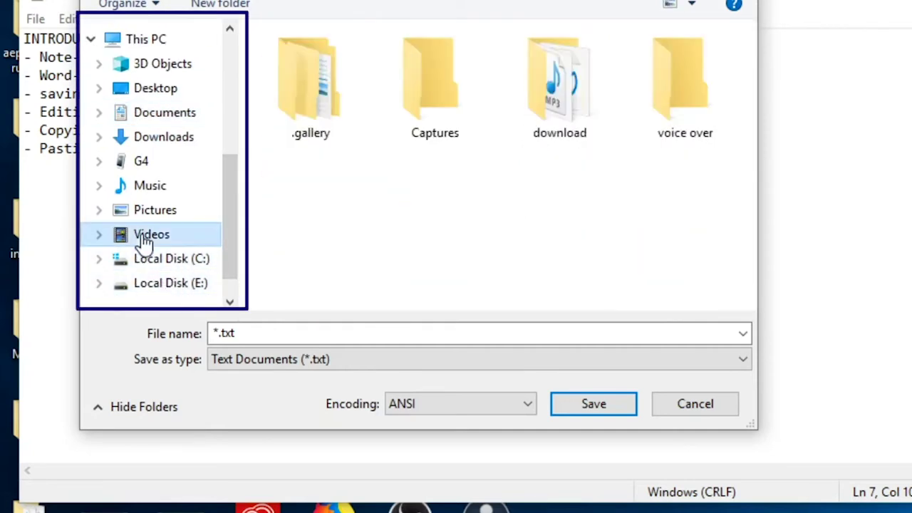
left_click(146, 214)
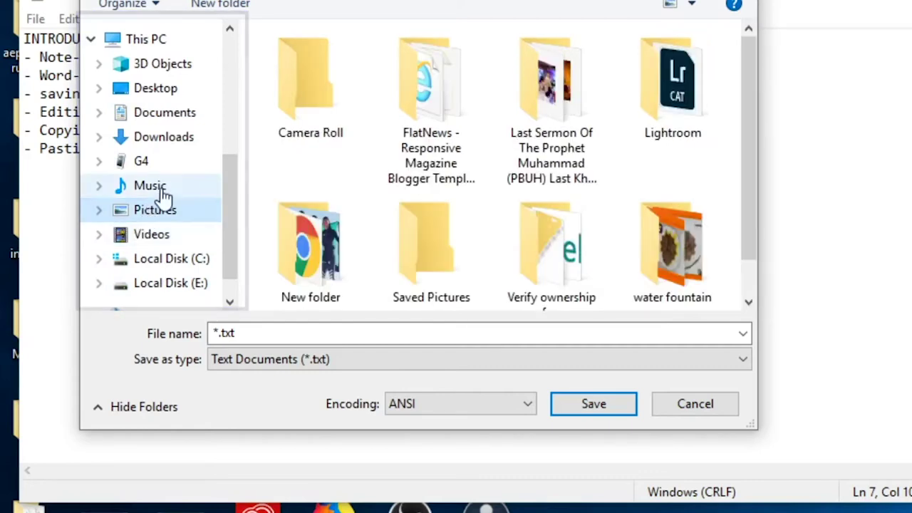
left_click(164, 189)
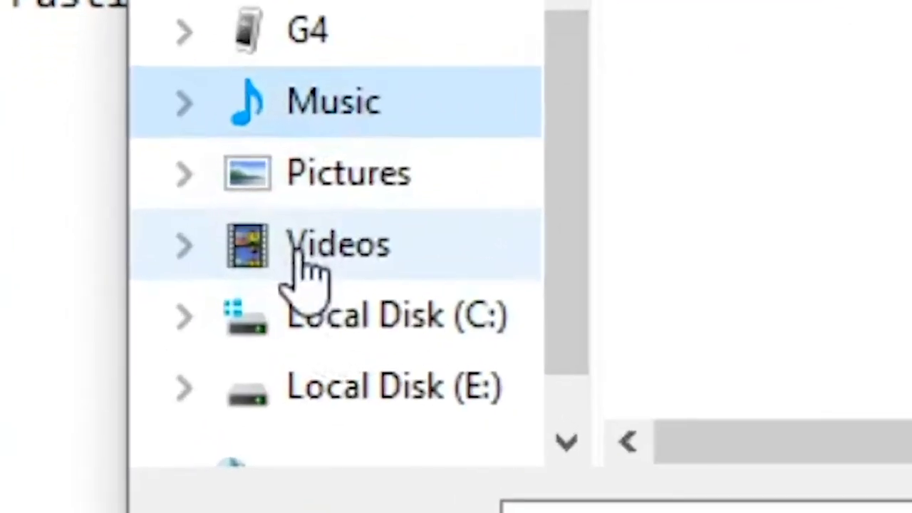
Save the document in the Videos folder under the file name "INTRODUCTION TO WORD PROCESSING".
left_click(141, 239)
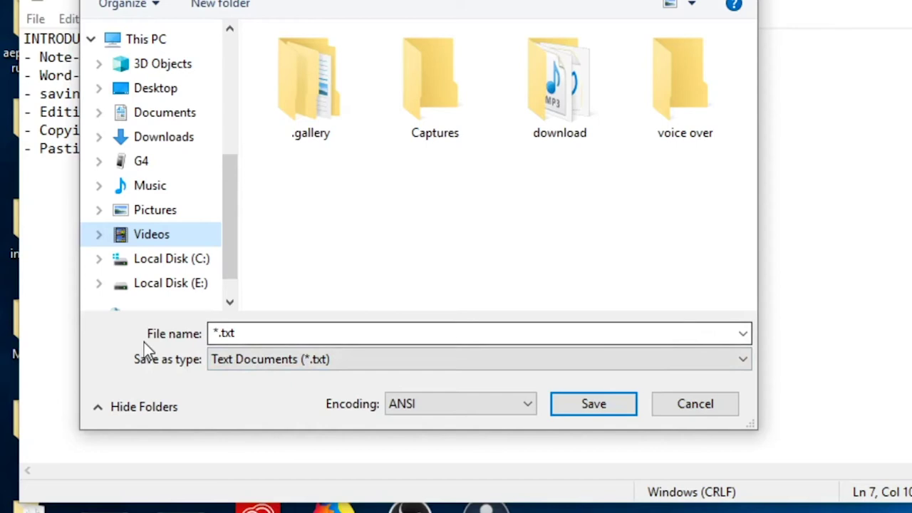
left_click(263, 335)
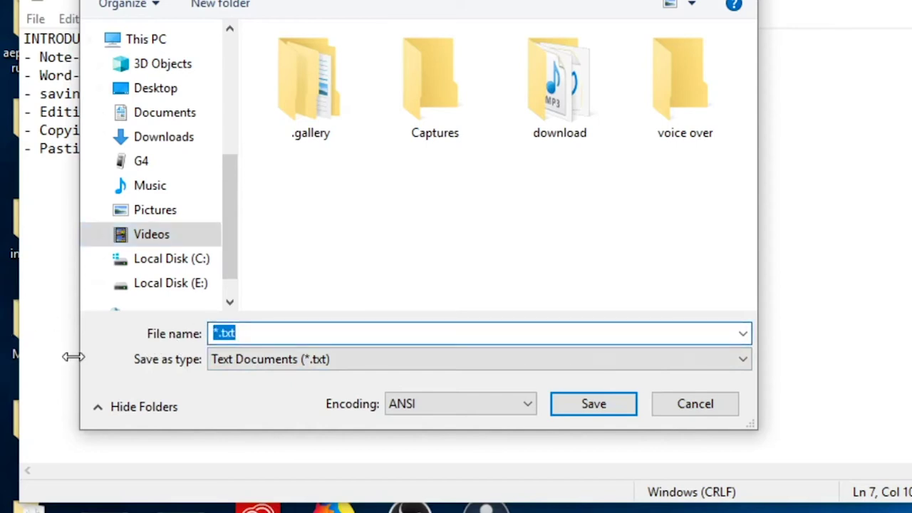
type("INTRODU")
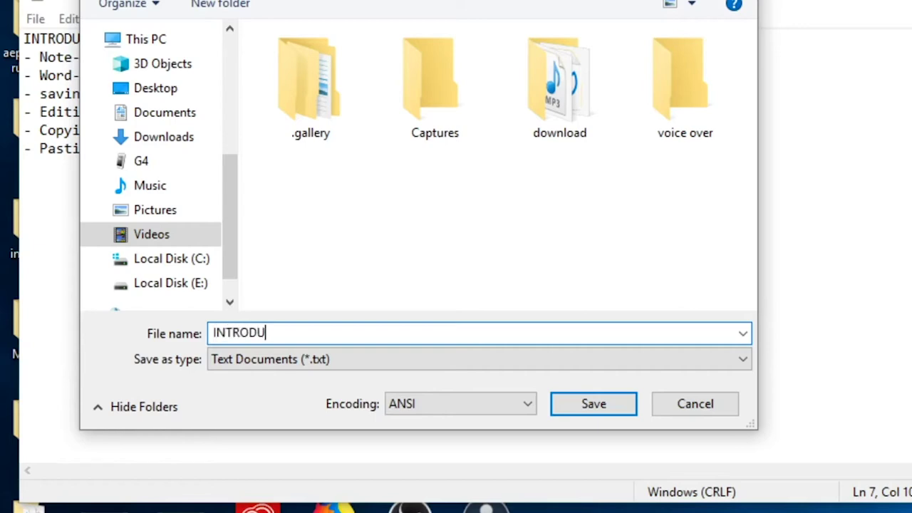
type("CTION TO WOR")
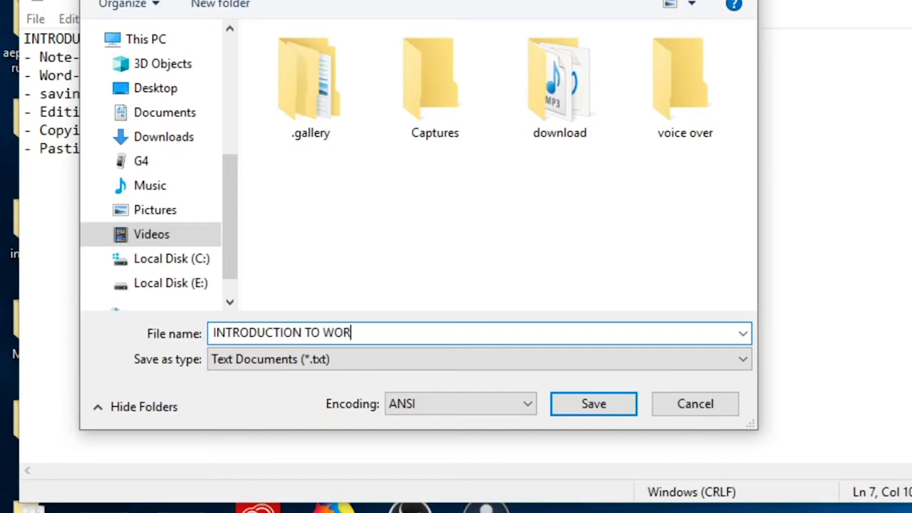
type("D PROCESSING")
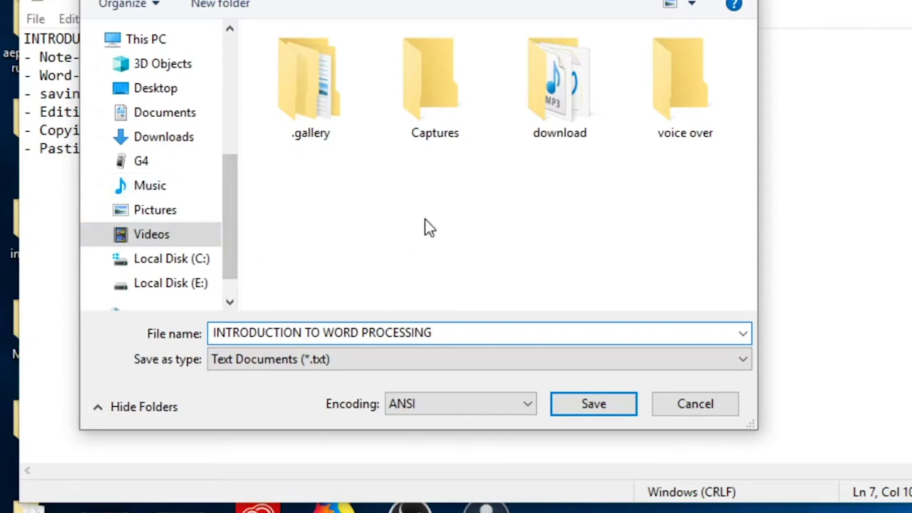
left_click(146, 234)
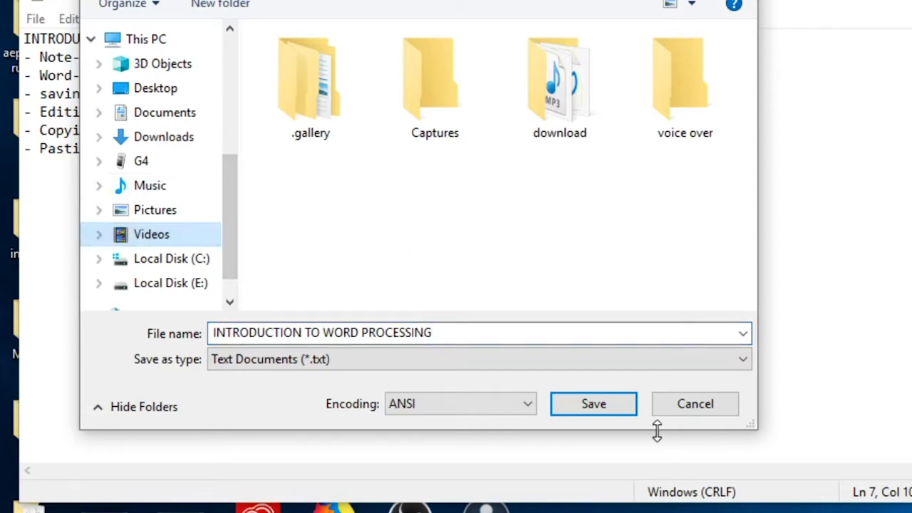
left_click(601, 405)
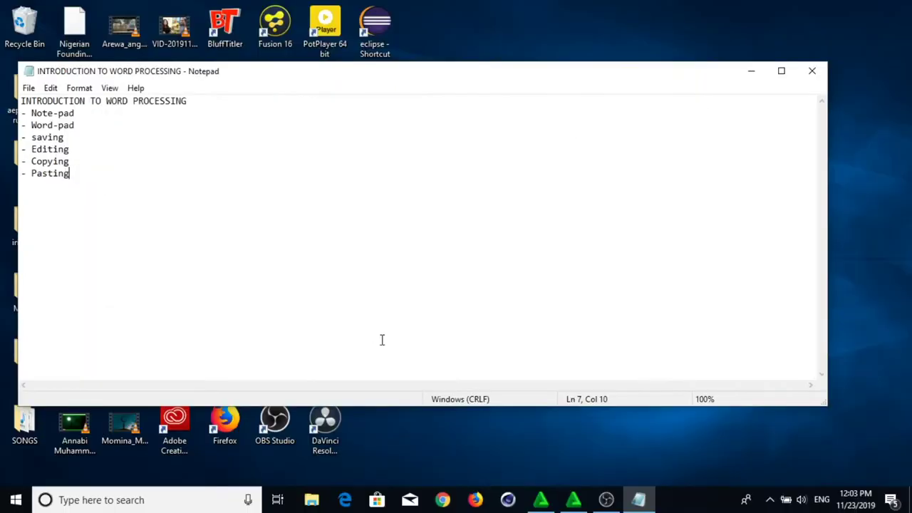
Close Notepad and reopen the saved "INTRODUCTION TO WORD PROCESSING" file from the Videos folder in File Explorer.
left_click(812, 70)
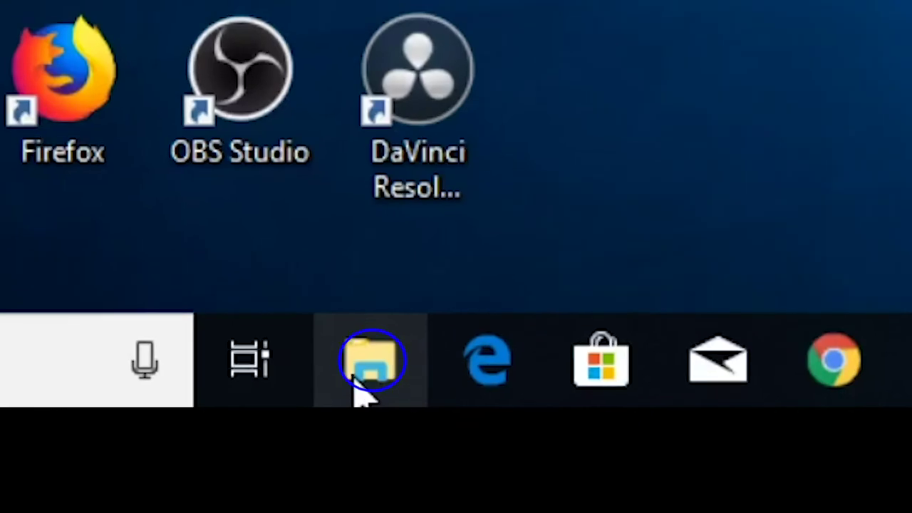
left_click(355, 380)
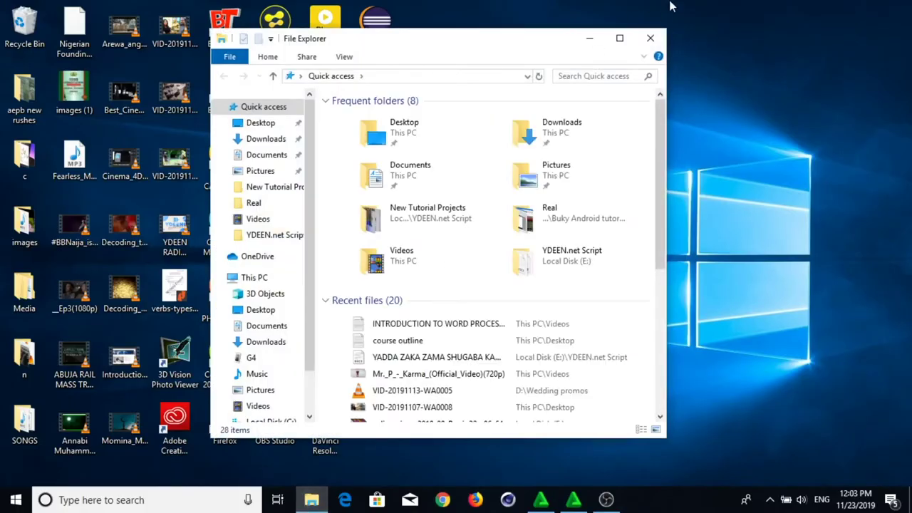
left_click(622, 39)
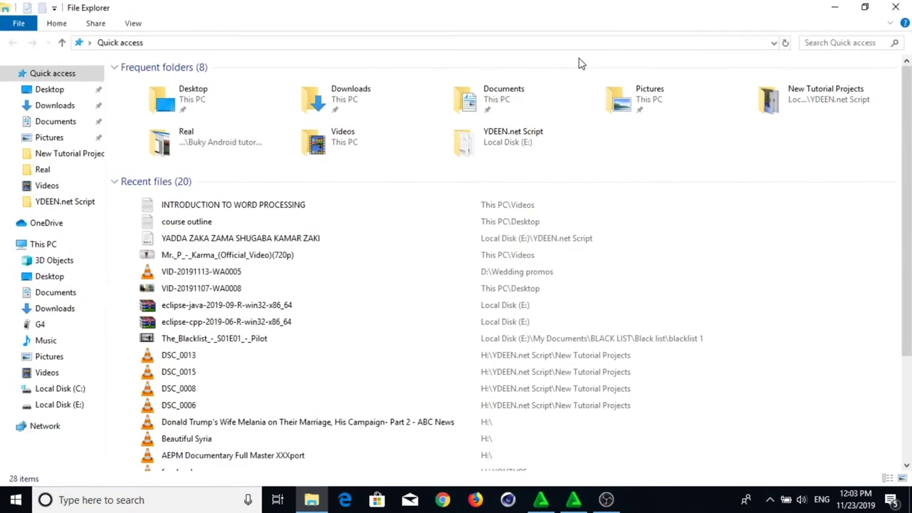
left_click(47, 378)
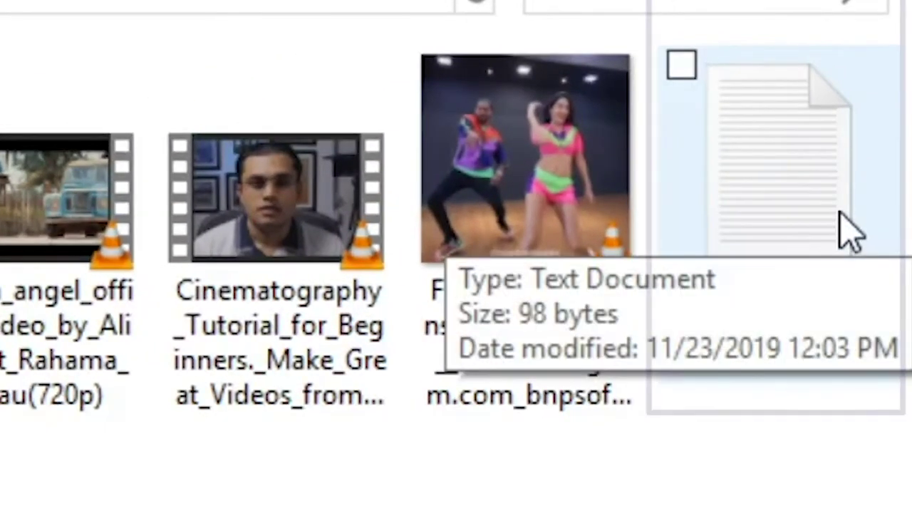
left_click(850, 229)
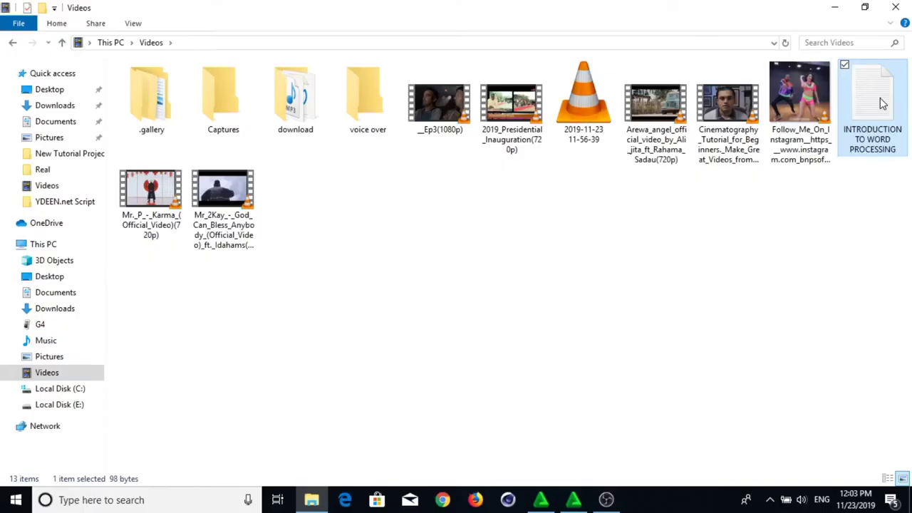
double_click(812, 221)
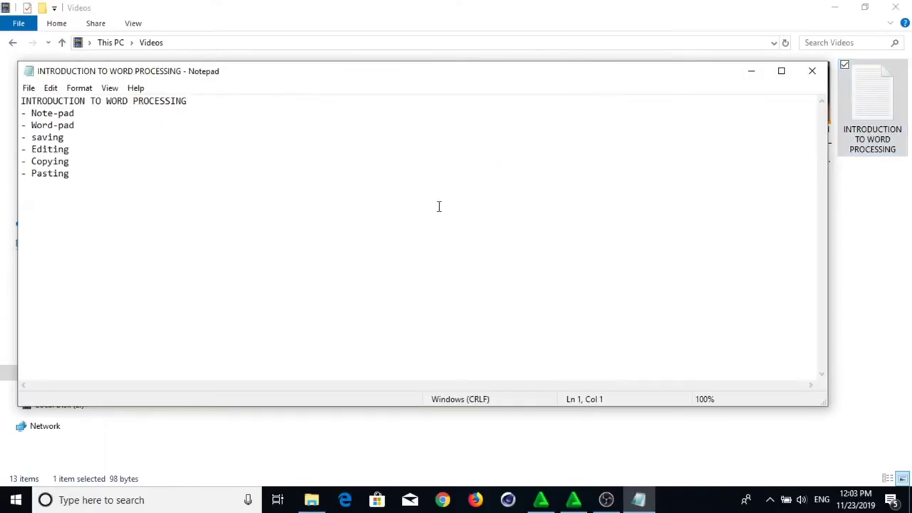
Try selecting the list lines below the heading and the whole text, clearing each selection.
left_click(54, 176)
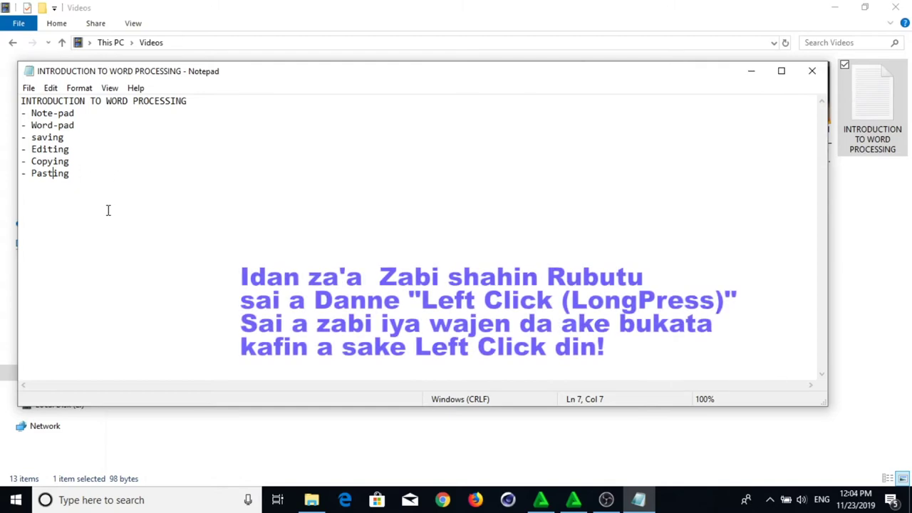
left_click_drag(69, 173, 24, 113)
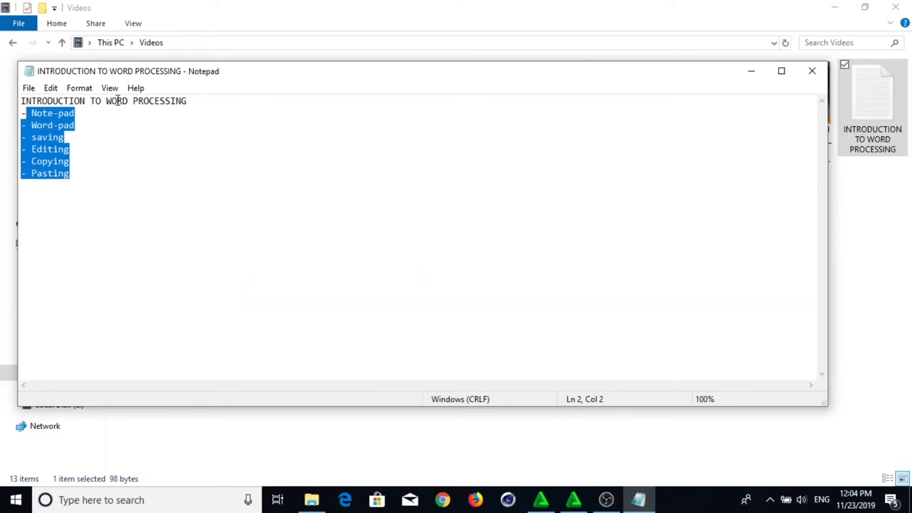
left_click(134, 205)
key("ctrl+a")
double_click(121, 191)
Delete the list lines from "- Word-pad" through "- Pasting", leaving the "- Note-pad" line as the last one.
left_click_drag(121, 191, 24, 128)
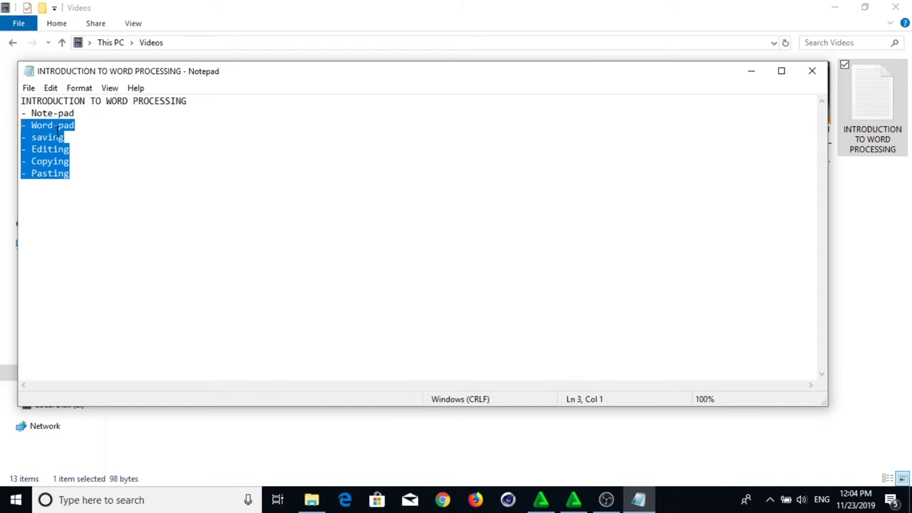
key("Delete")
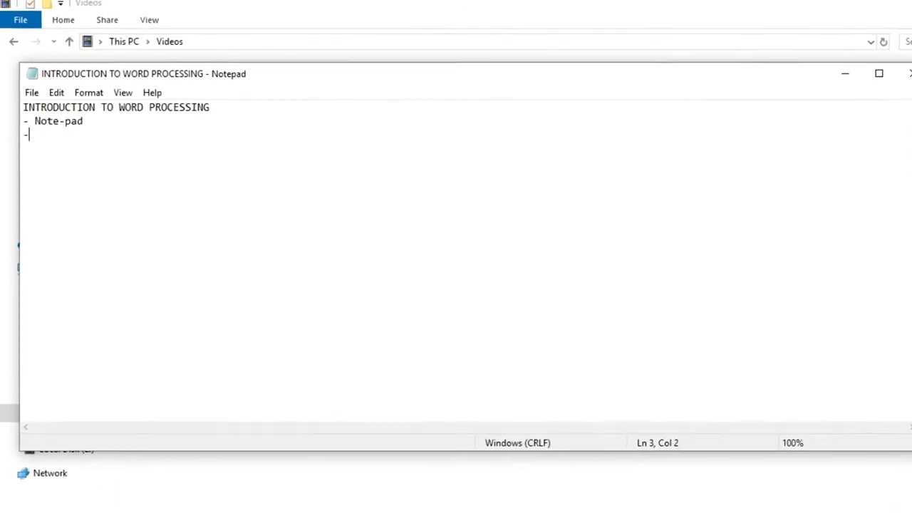
type("-")
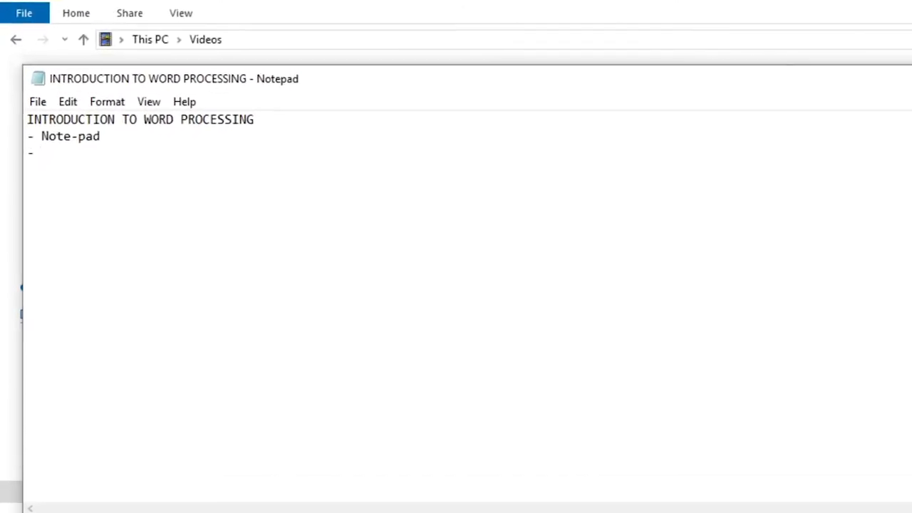
key("BackSpace")
key("BackSpace")
Add a colon after "- Note-pad" and write "* How to open Notepad Applicatiion" on the line below.
type(": * hOW")
key("BackSpace")
key("BackSpace")
key("BackSpace")
type("How to open Note")
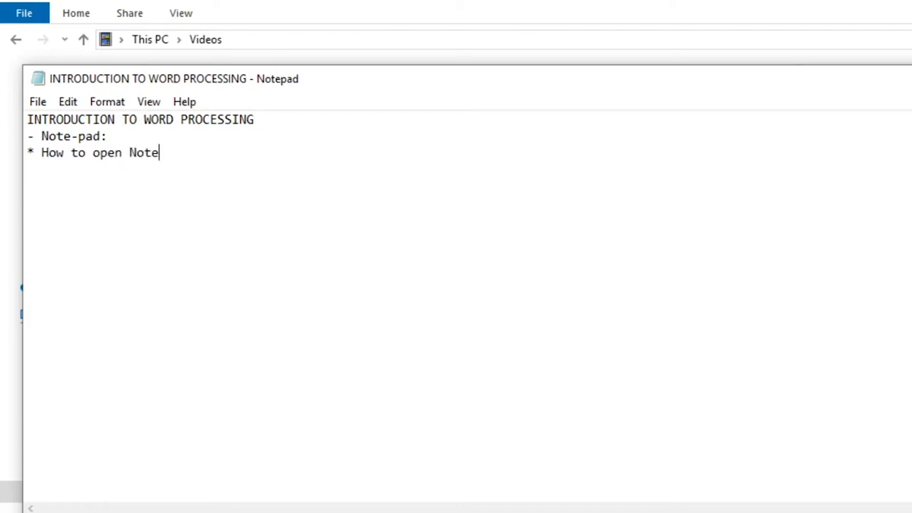
type("pad Applicatiion")
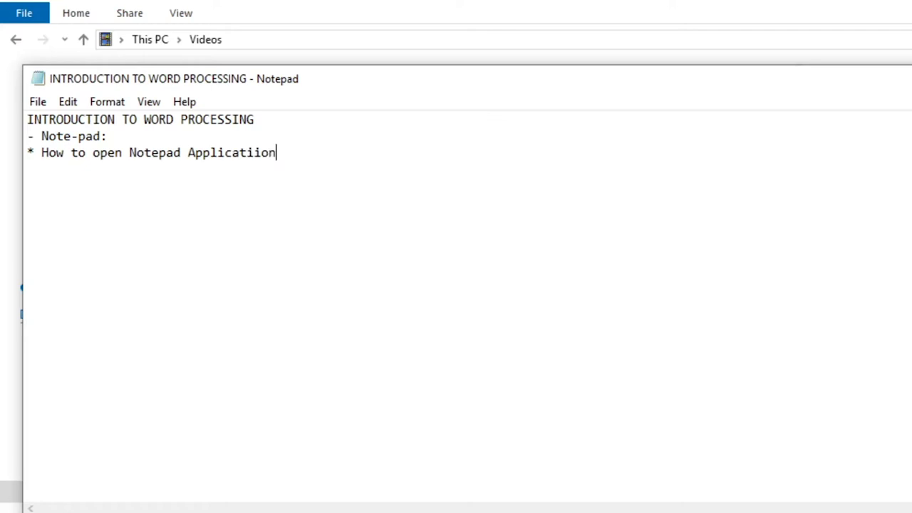
Add the line "* How to type in notepad" below the line about opening Notepad.
key("Return")
type("_")
key("BackSpace")
type("* How to type ")
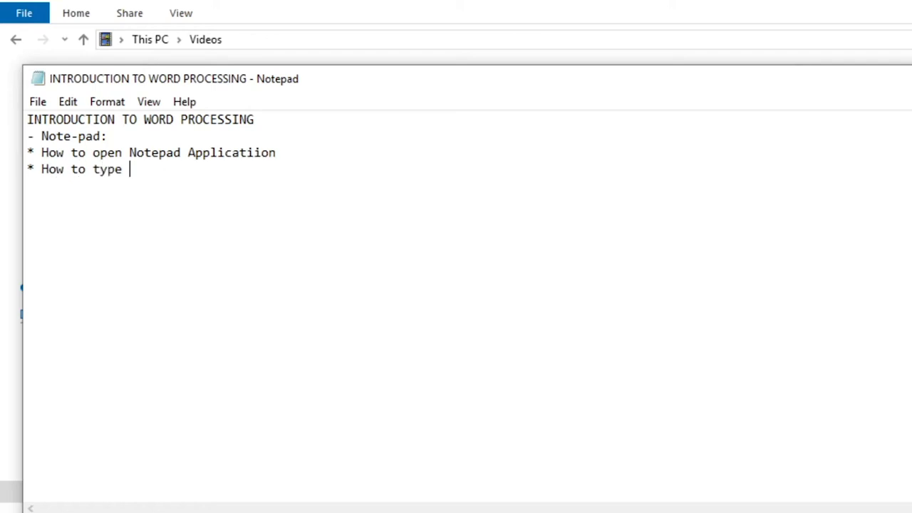
type("in notepad")
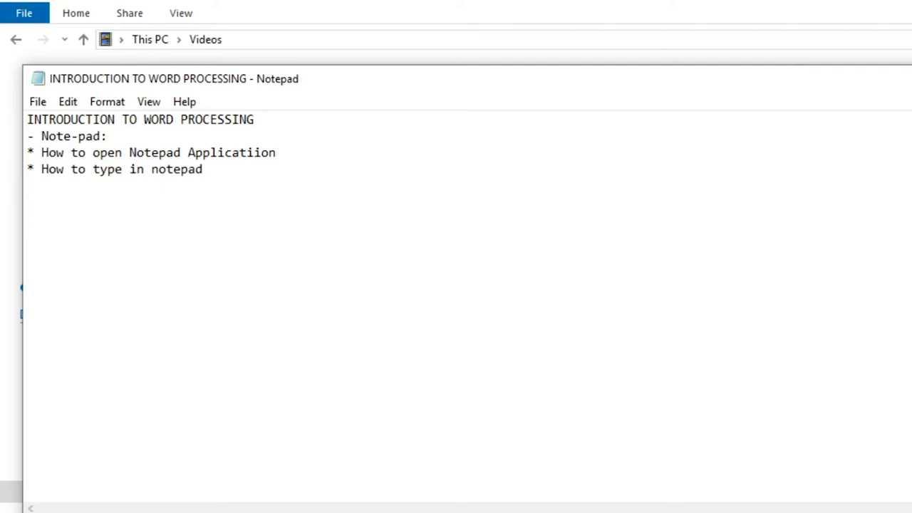
Add the line "* How save a file in notepad" below the line about typing in notepad.
key("Return")
type("* Hoe")
key("BackSpace")
type("w save a file in ")
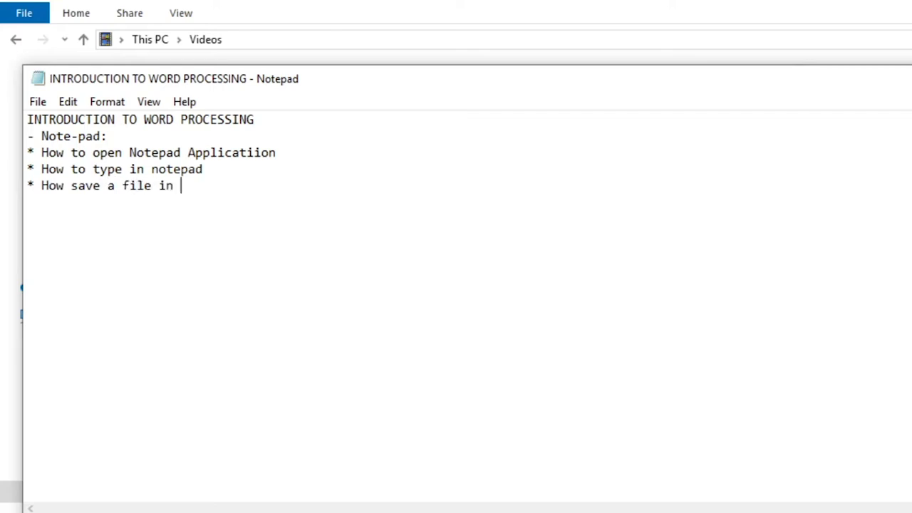
type("notepad")
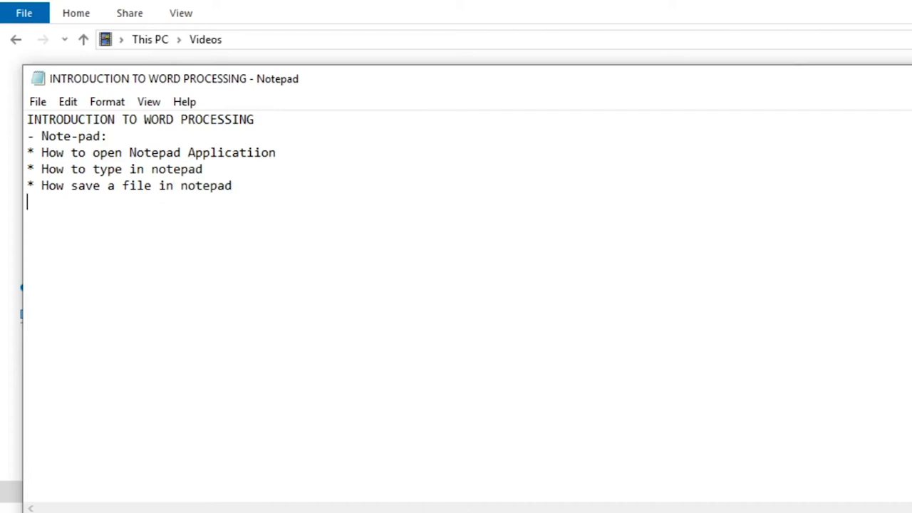
Add the line "* How to edit notepad document." below the line about saving a file.
key("BackSpace")
type("* How to esit")
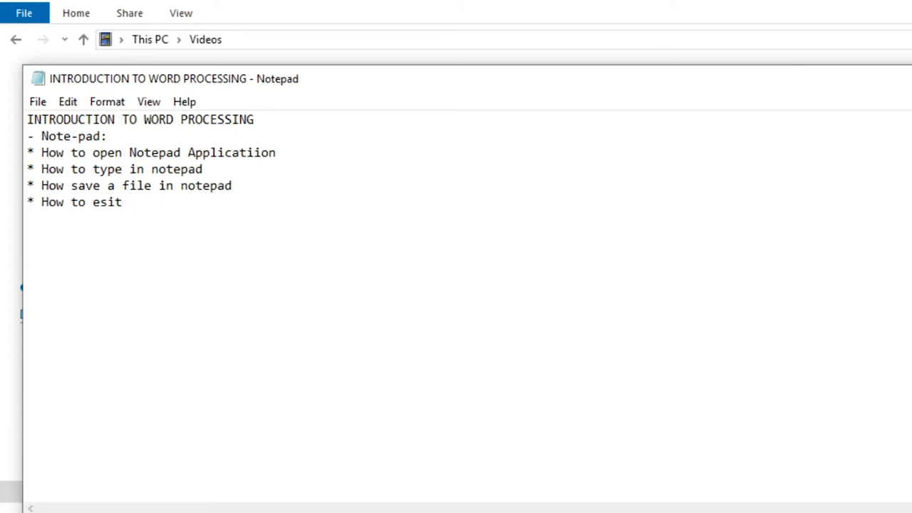
key("BackSpace")
key("BackSpace")
key("BackSpace")
key("BackSpace")
type("e")
type("do")
type("it ")
type("note")
type("pad ")
type("document")
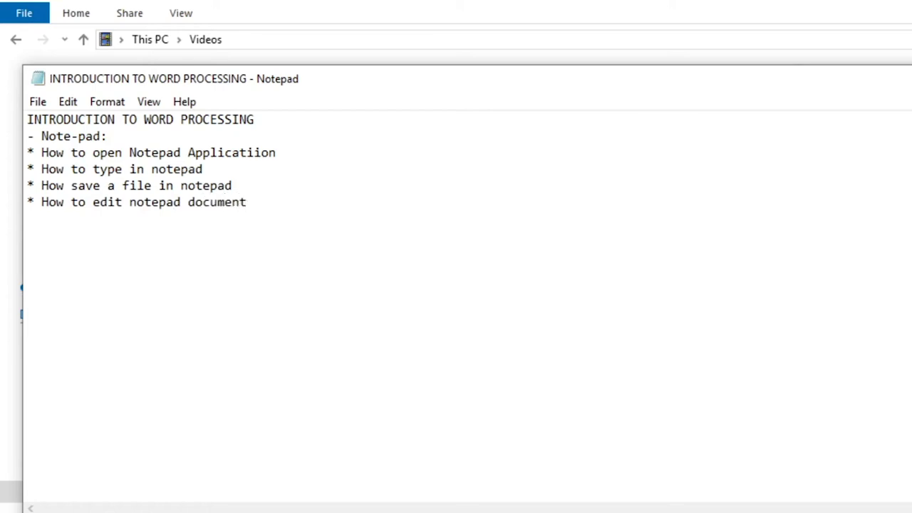
type(".")
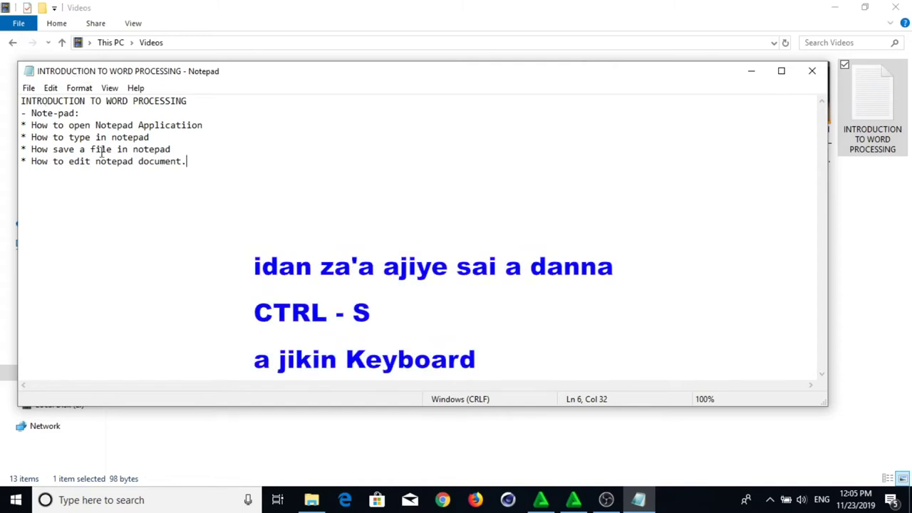
Save the edited document, and close both it and the Videos folder window.
key("ctrl+s")
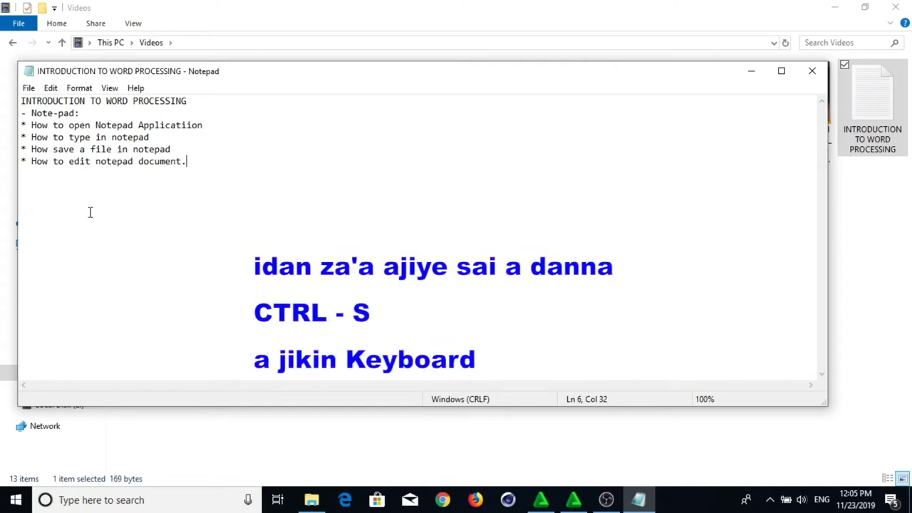
left_click(28, 88)
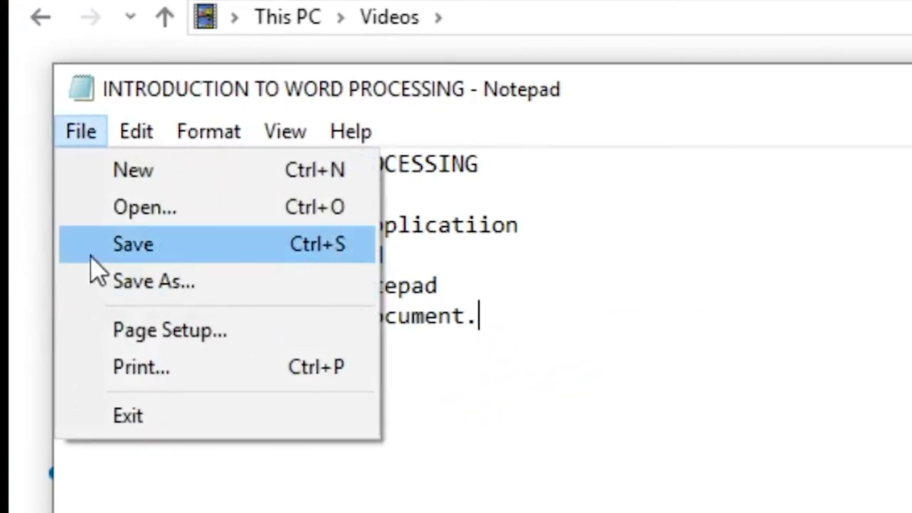
left_click(134, 254)
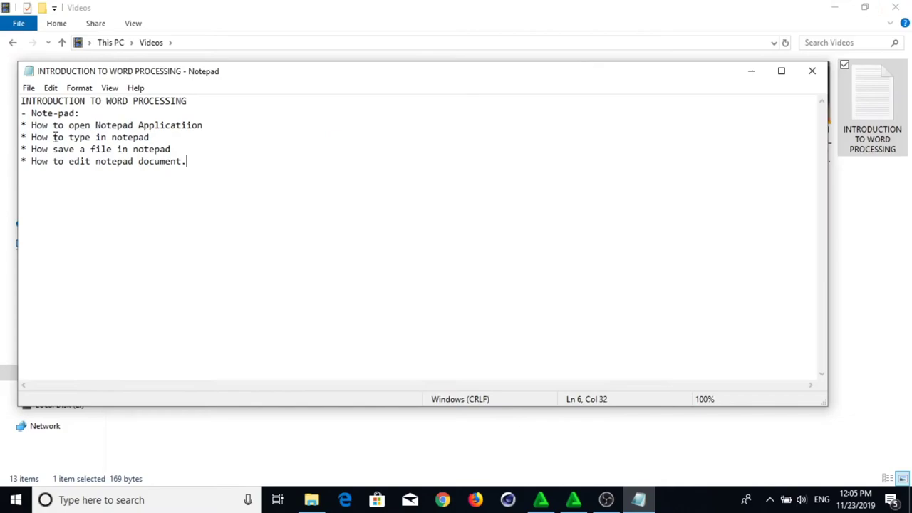
left_click(813, 69)
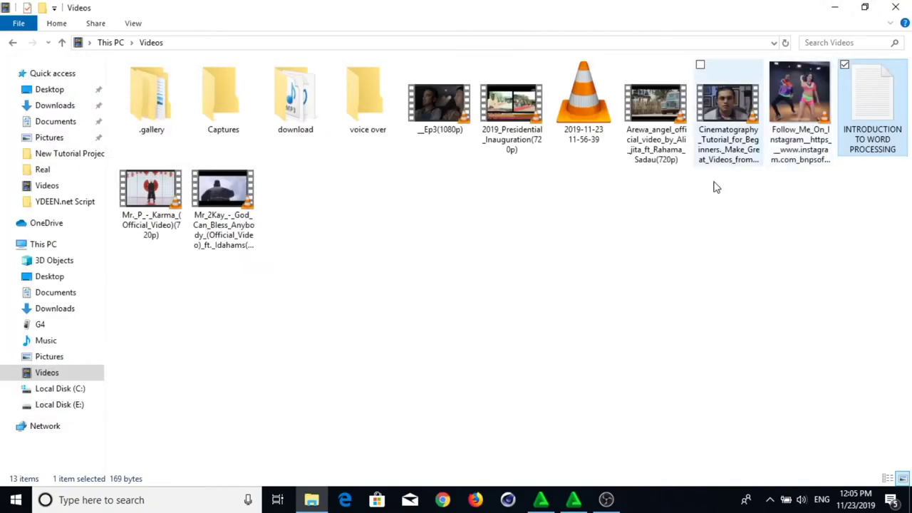
left_click(895, 7)
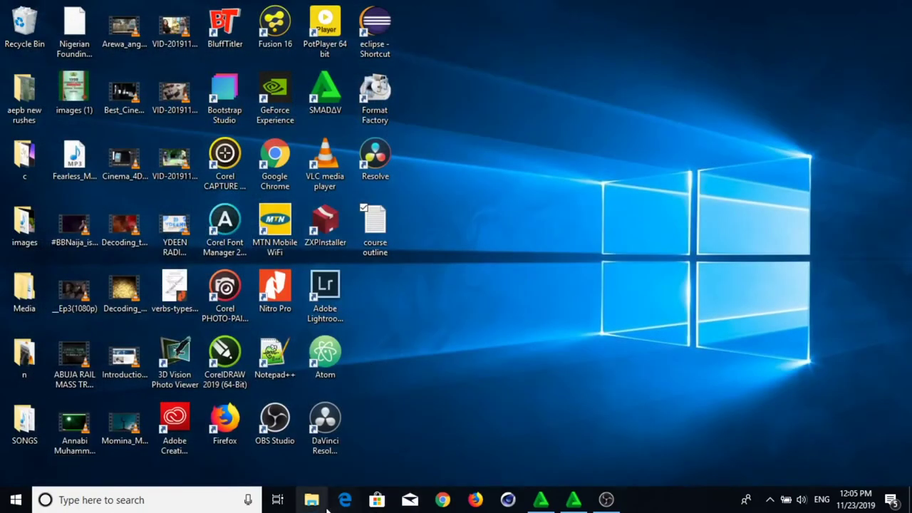
Reopen INTRODUCTION TO WORD PROCESSING from the Videos folder to check the saved text, and close it again.
left_click(312, 500)
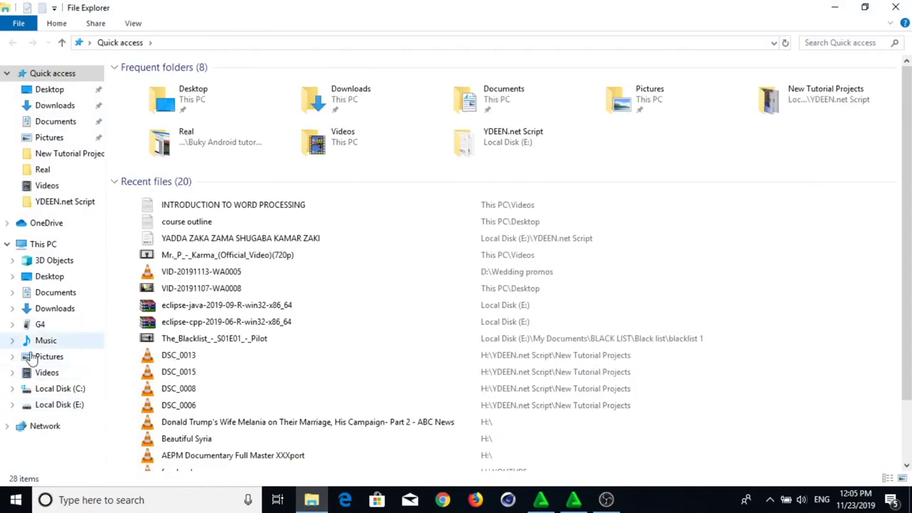
left_click(45, 374)
double_click(888, 114)
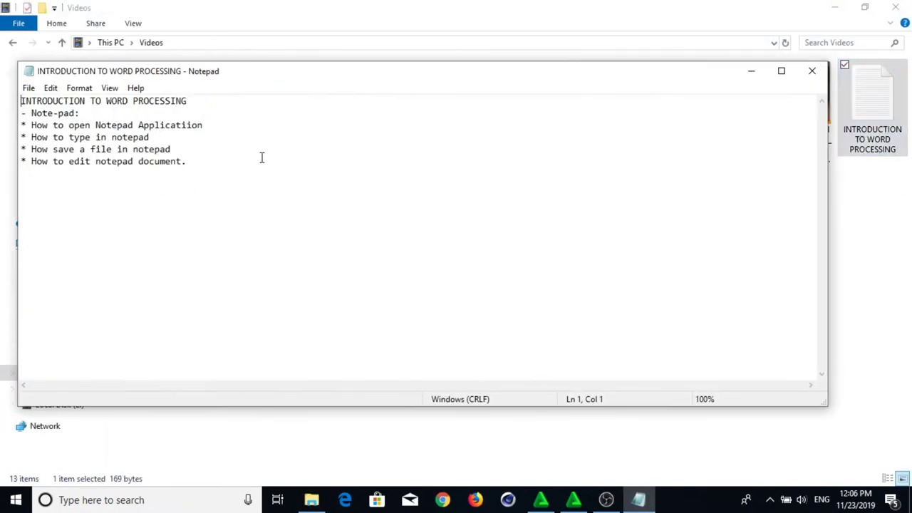
left_click_drag(261, 157, 24, 101)
left_click(200, 204)
left_click(812, 77)
left_click_drag(888, 123, 848, 114)
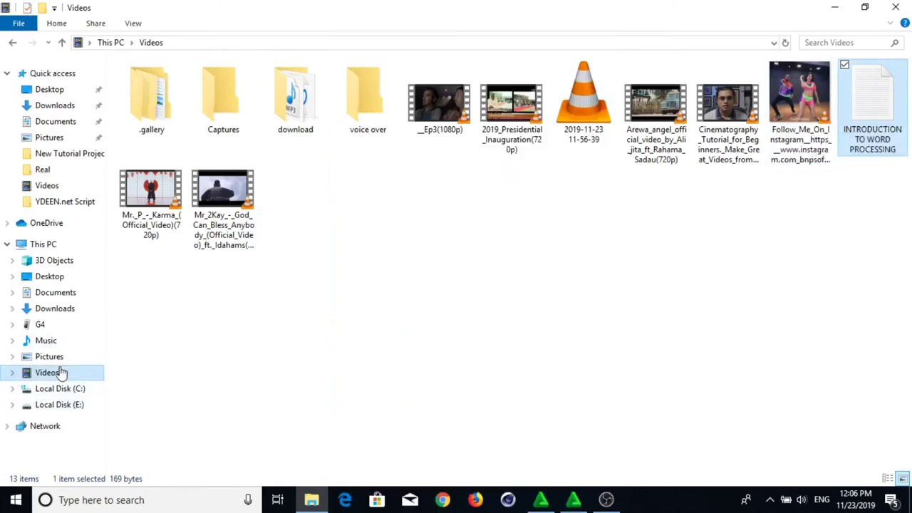
left_click(61, 372)
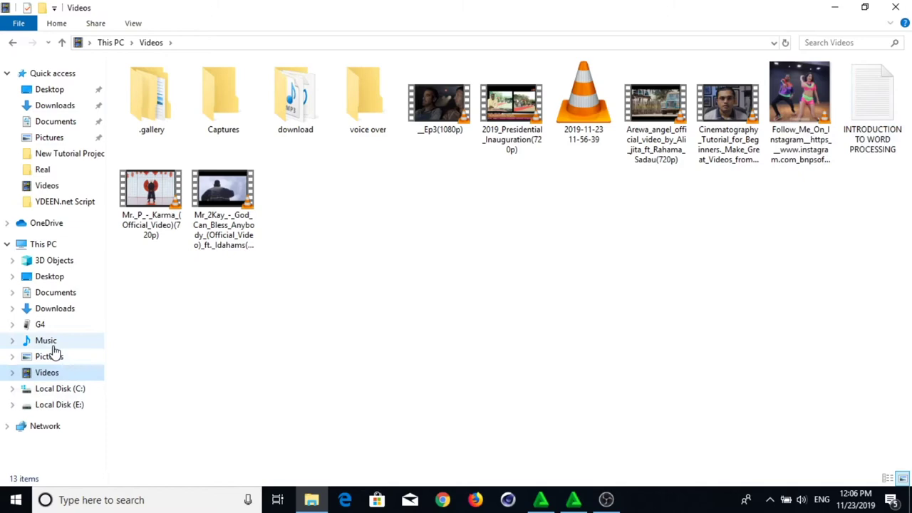
Create a folder named "COMPUTER TRAINING COURSES" on the desktop and check its contents.
left_click(835, 7)
right_click(656, 94)
left_click(706, 152)
right_click(577, 75)
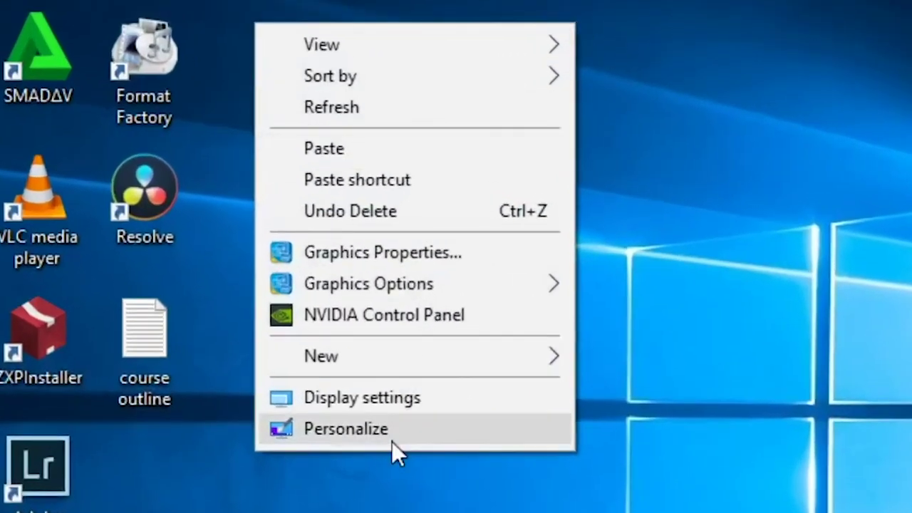
mouse_move(460, 354)
left_click(692, 365)
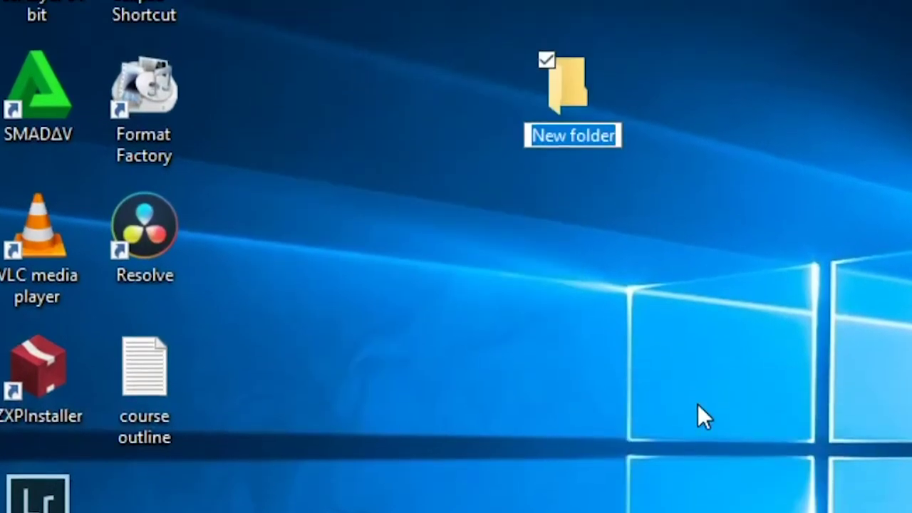
type("COP")
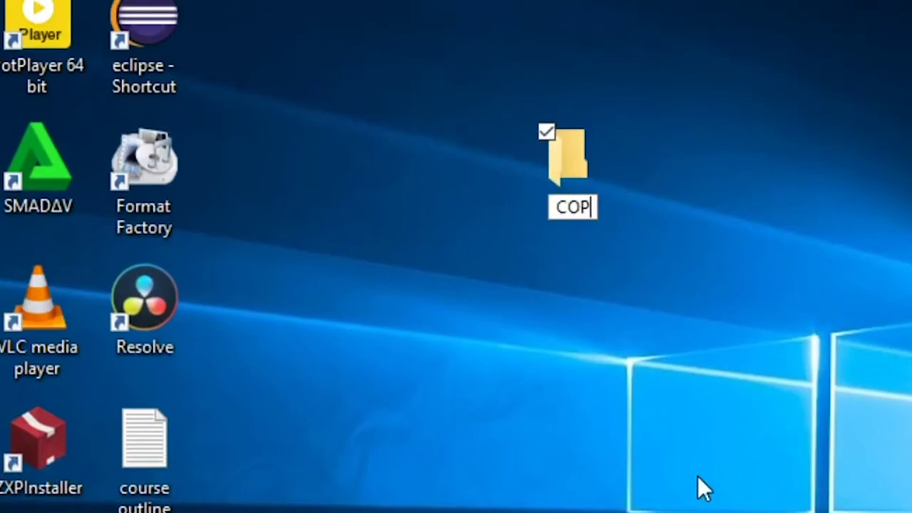
key("BackSpace")
type("MPUTER TRAININF")
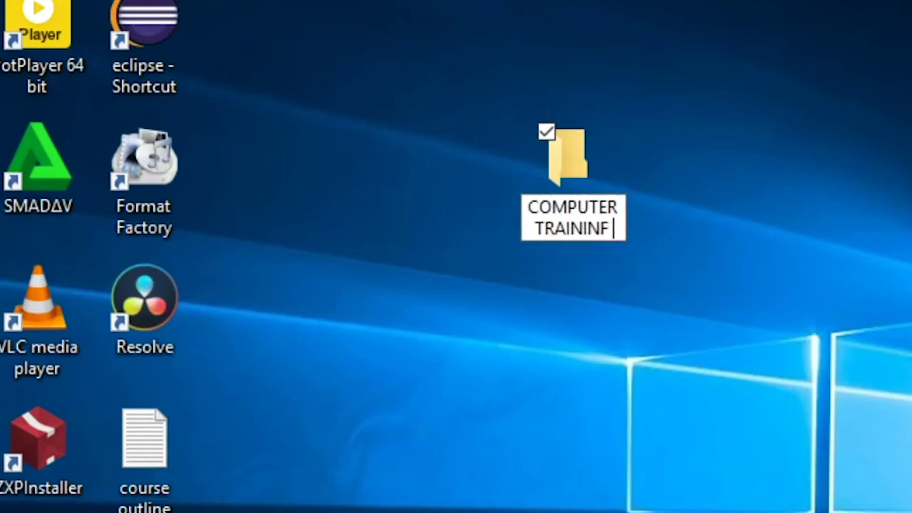
key("BackSpace")
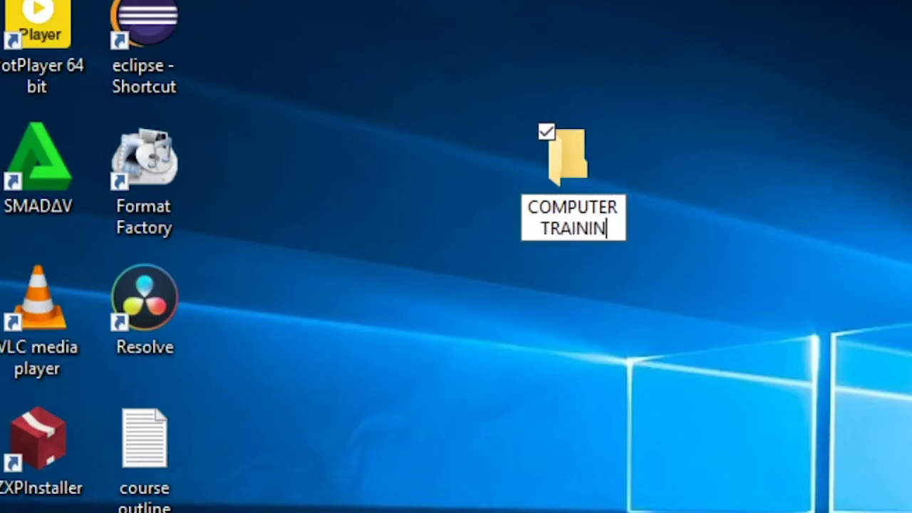
type("G C")
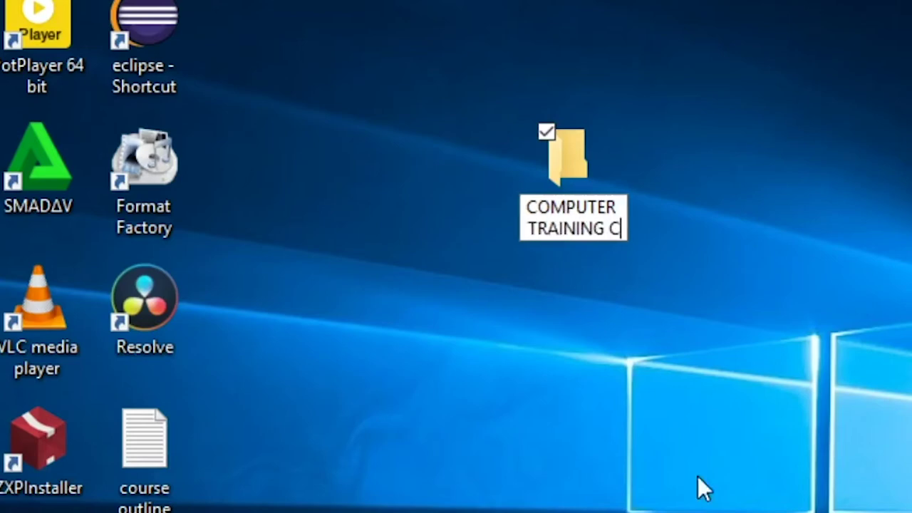
type("OURSES")
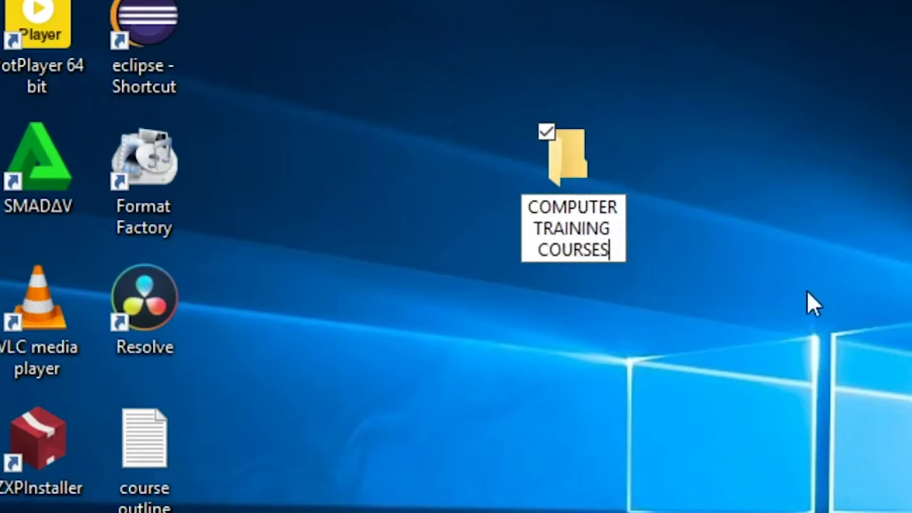
key("Return")
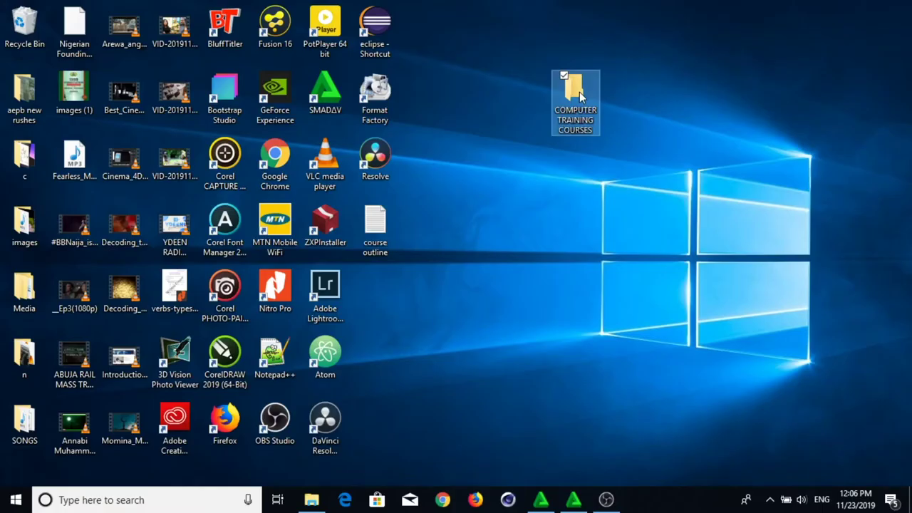
double_click(580, 166)
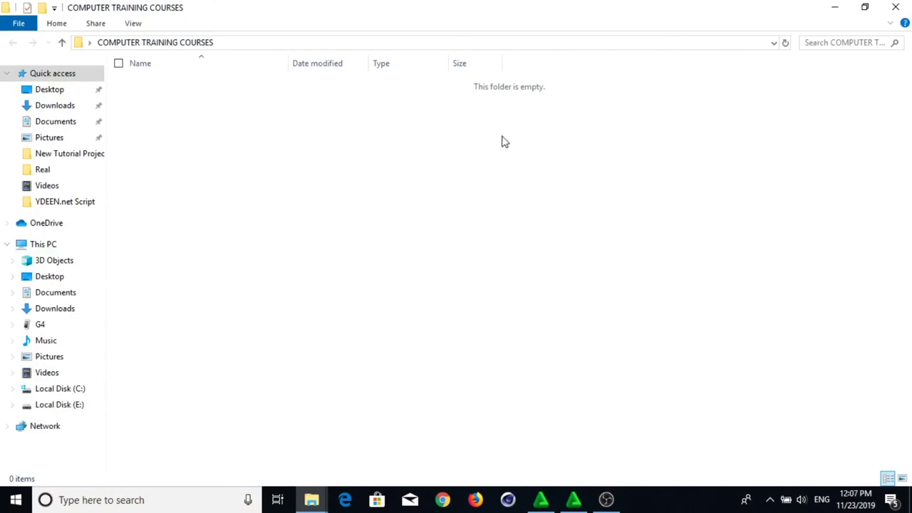
left_click(895, 8)
Copy the INTRODUCTION TO WORD PROCESSING file from the Videos folder and close the folder window.
left_click(311, 499)
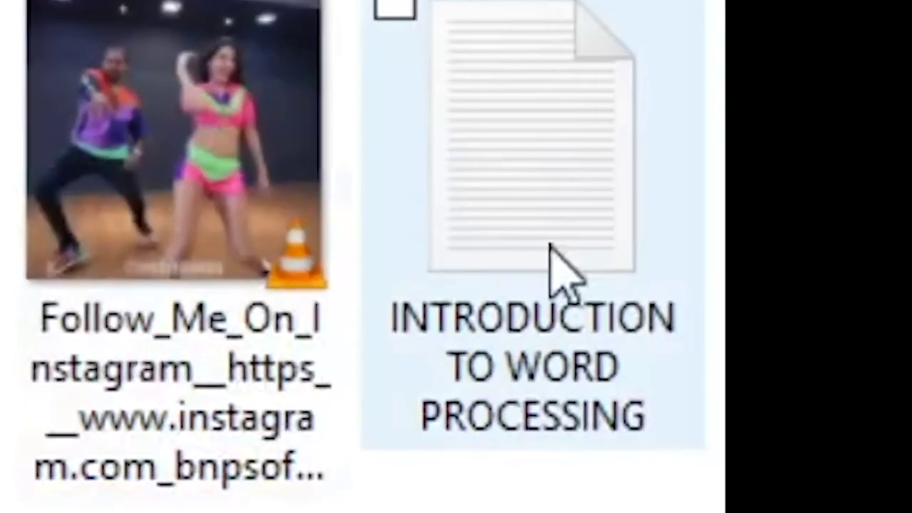
left_click(527, 178)
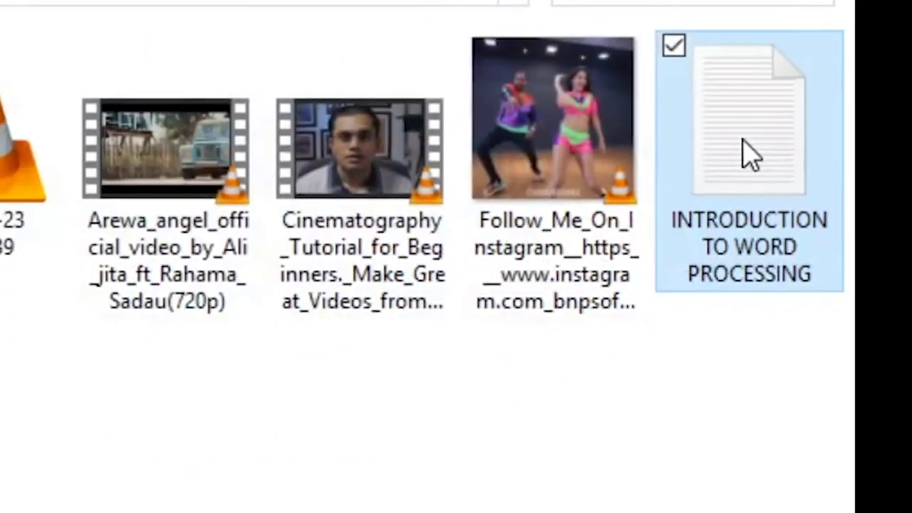
right_click(522, 175)
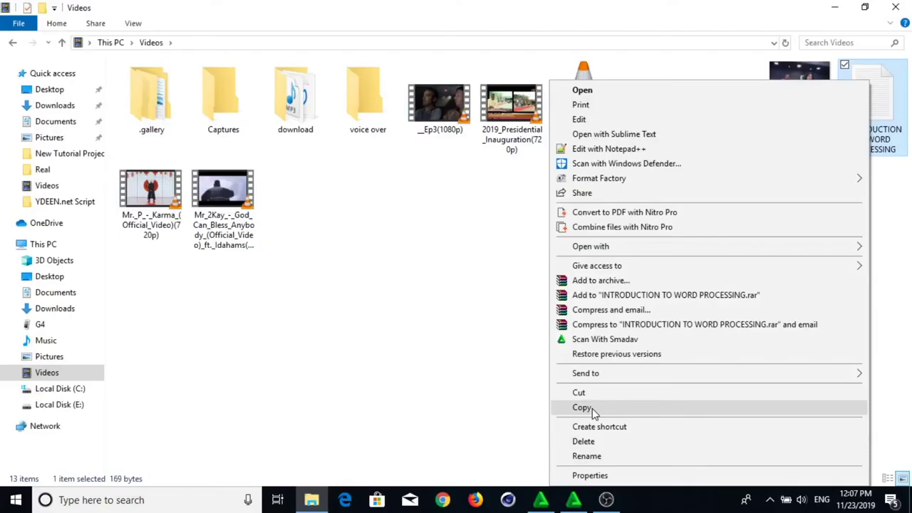
left_click(343, 273)
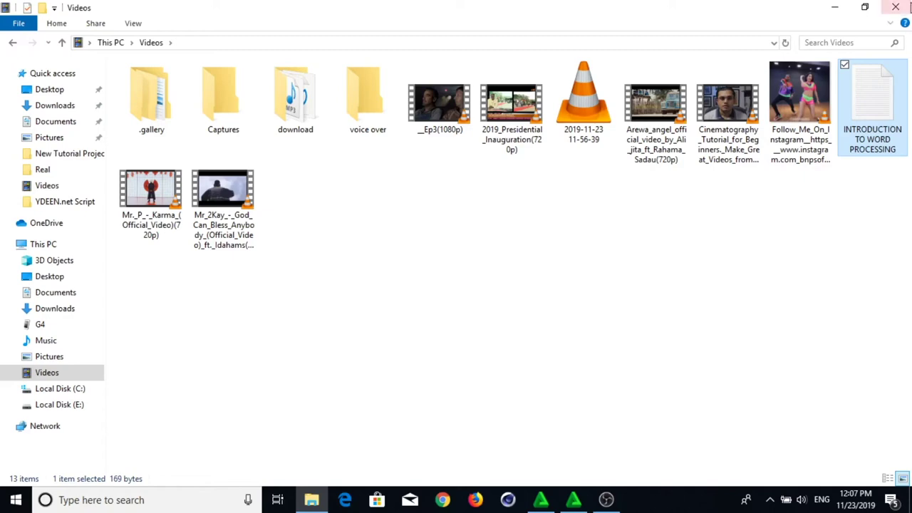
left_click(896, 7)
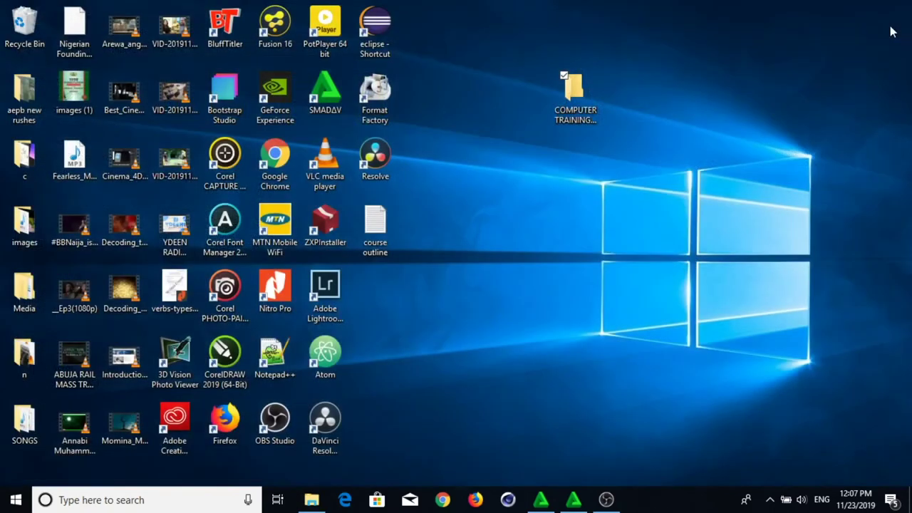
Paste the copied text document into the COMPUTER TRAINING COURSES folder on the desktop.
double_click(566, 90)
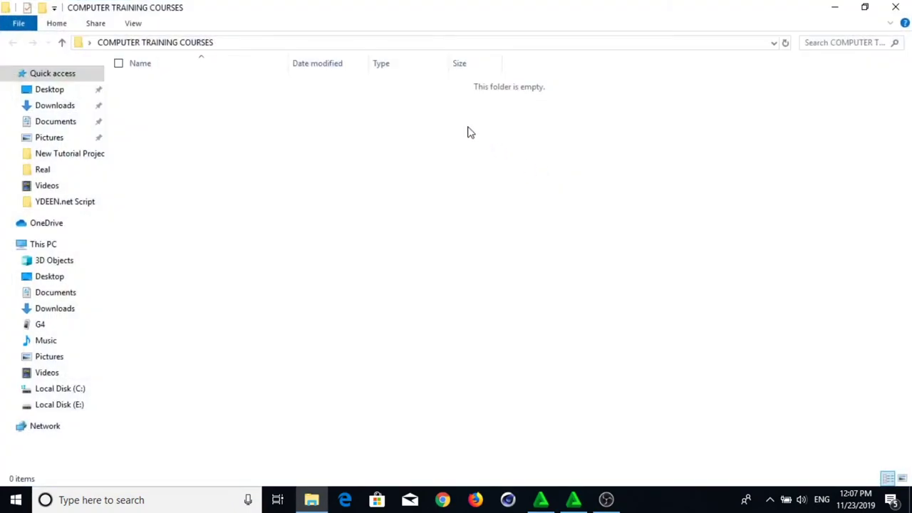
right_click(366, 152)
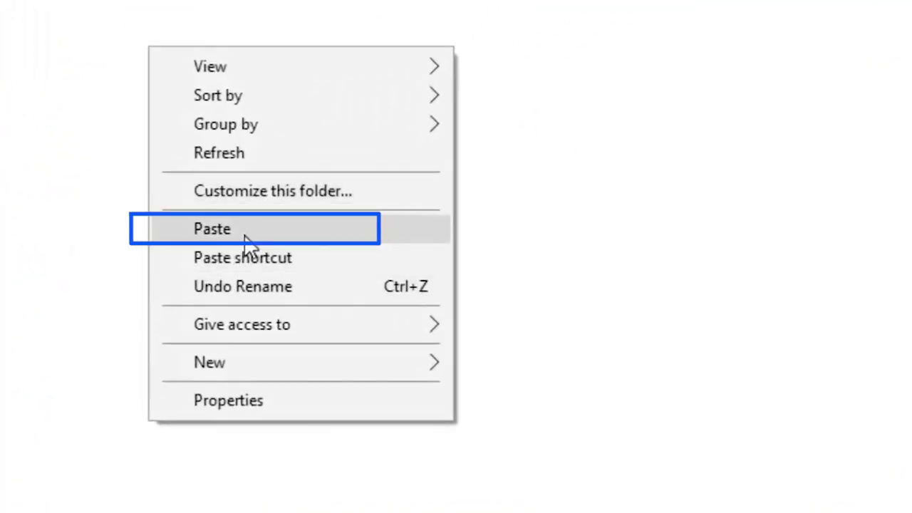
left_click(244, 238)
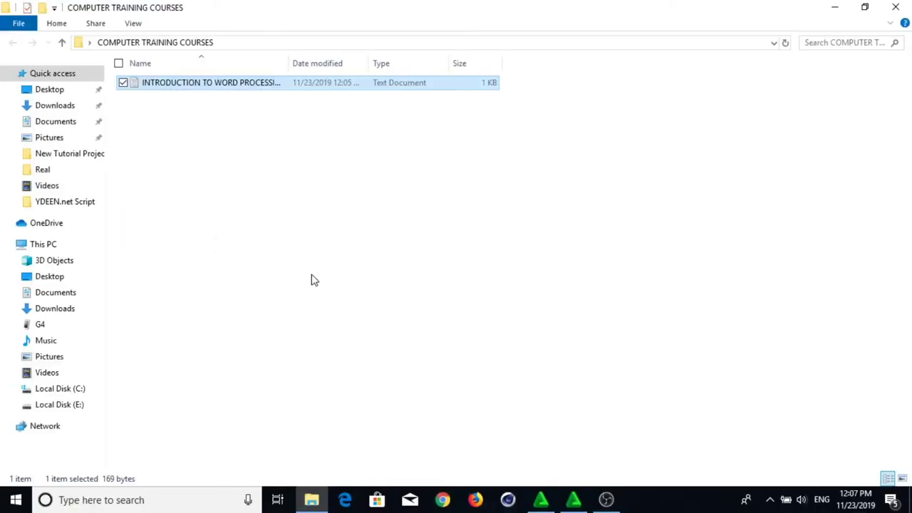
left_click(308, 181)
Open the pasted copy to check its text, close it, and open the original in Videos for comparison.
double_click(213, 82)
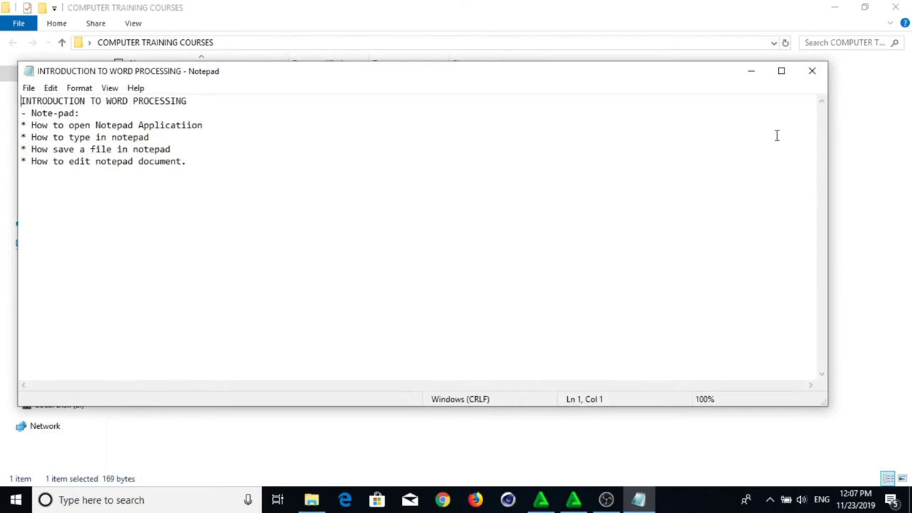
left_click(812, 70)
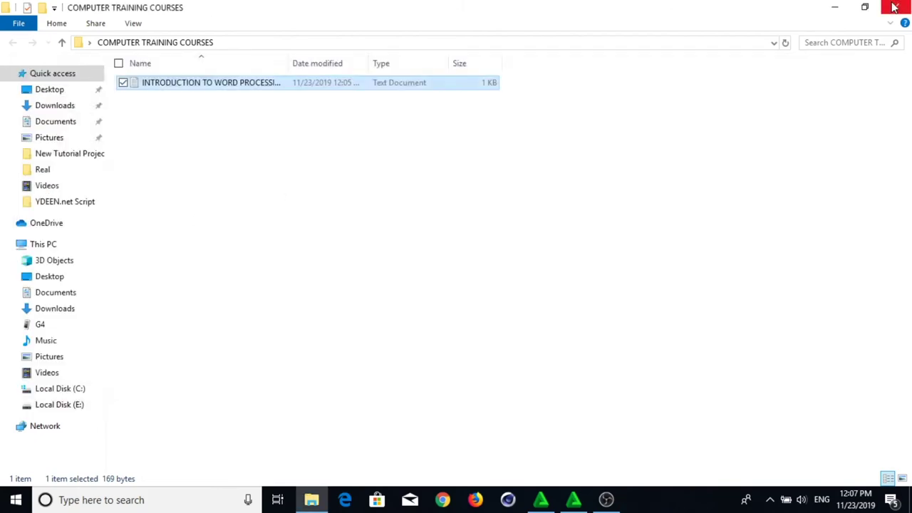
left_click(313, 500)
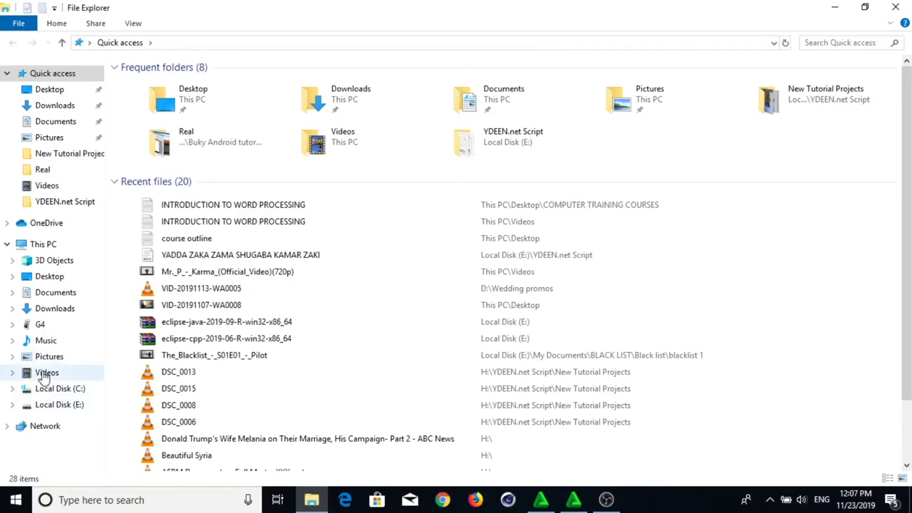
left_click(42, 373)
double_click(869, 85)
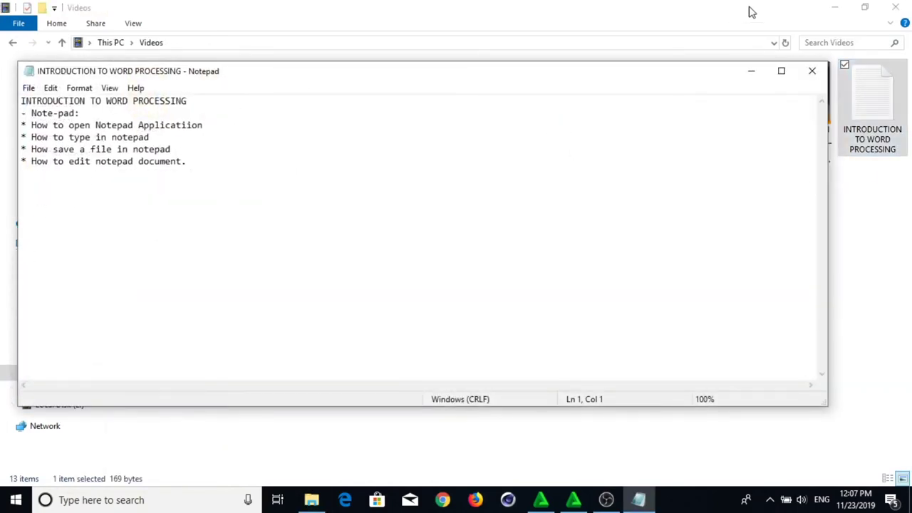
Close the original document and the Videos window, and delete the copied text file from the COMPUTER TRAINING COURSES desktop folder.
left_click(811, 72)
left_click(899, 9)
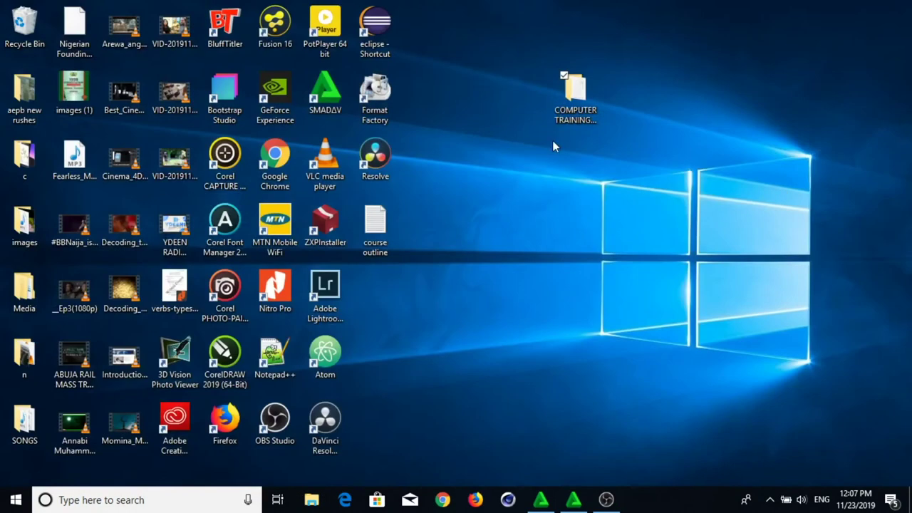
double_click(577, 96)
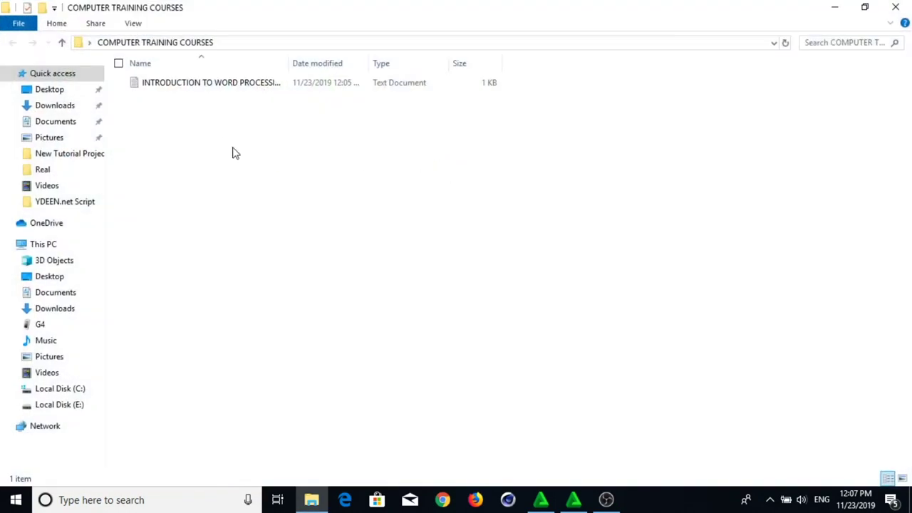
left_click(184, 84)
key("Delete")
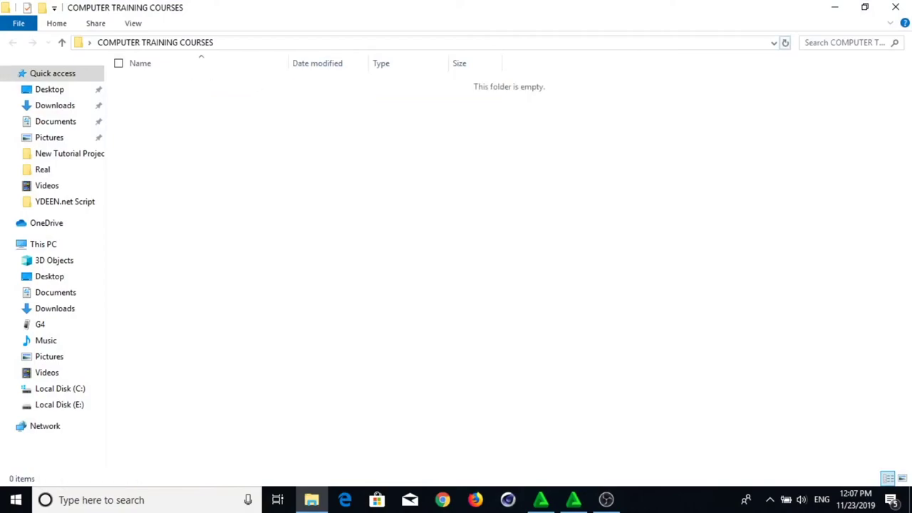
left_click(896, 7)
Cut the INTRODUCTION TO WORD PROCESSING file from the Videos folder and close the folder window.
left_click(311, 500)
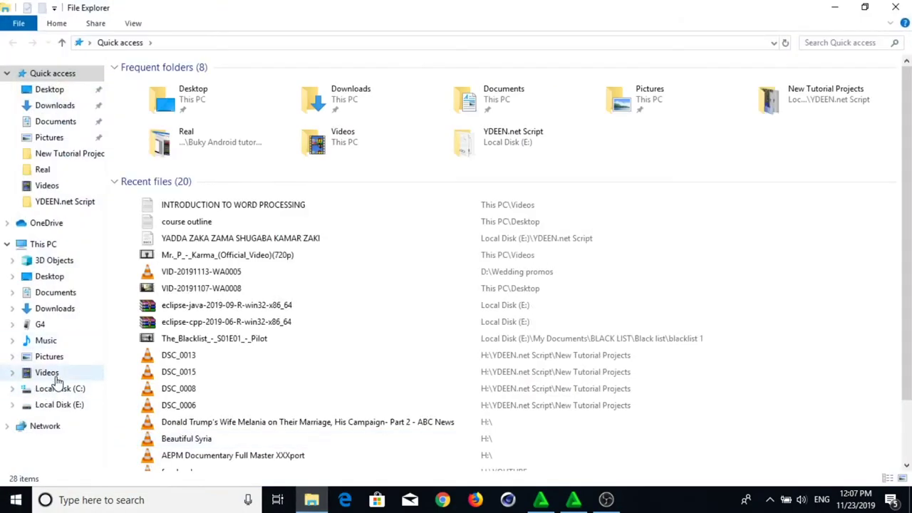
left_click(55, 378)
left_click(873, 121)
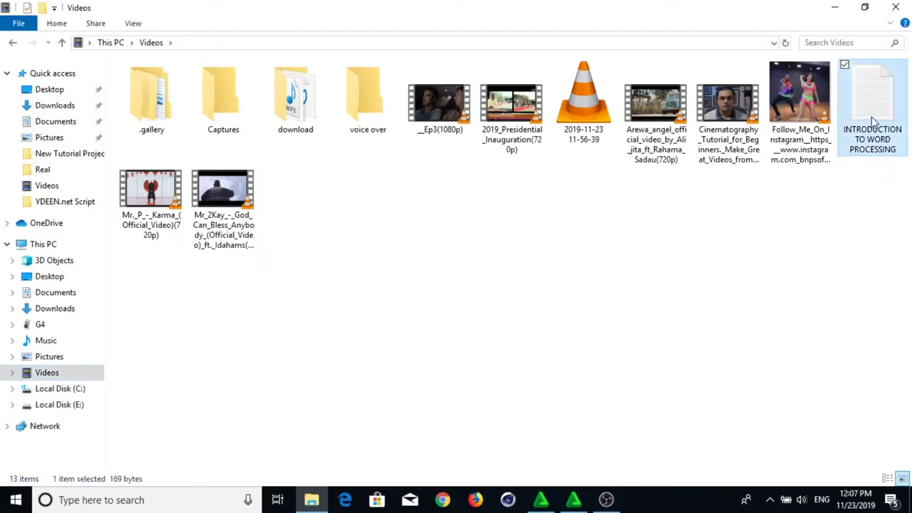
right_click(875, 119)
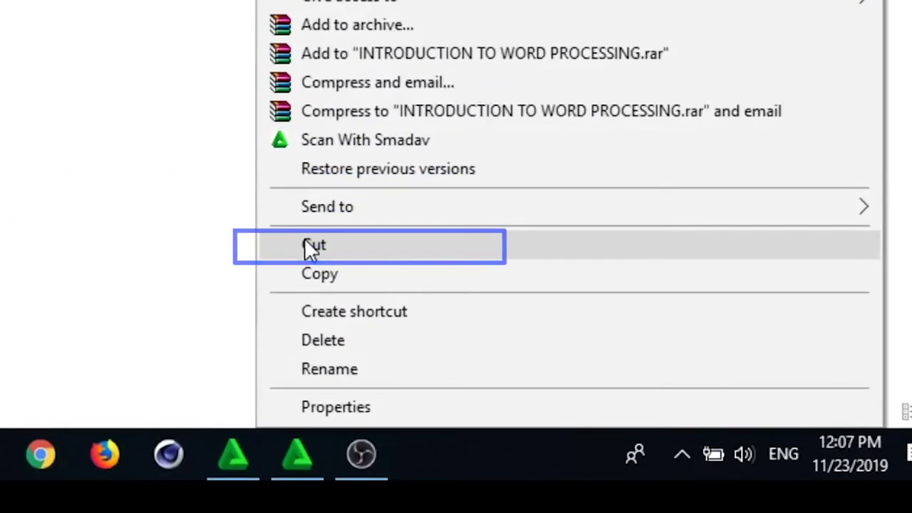
left_click(305, 243)
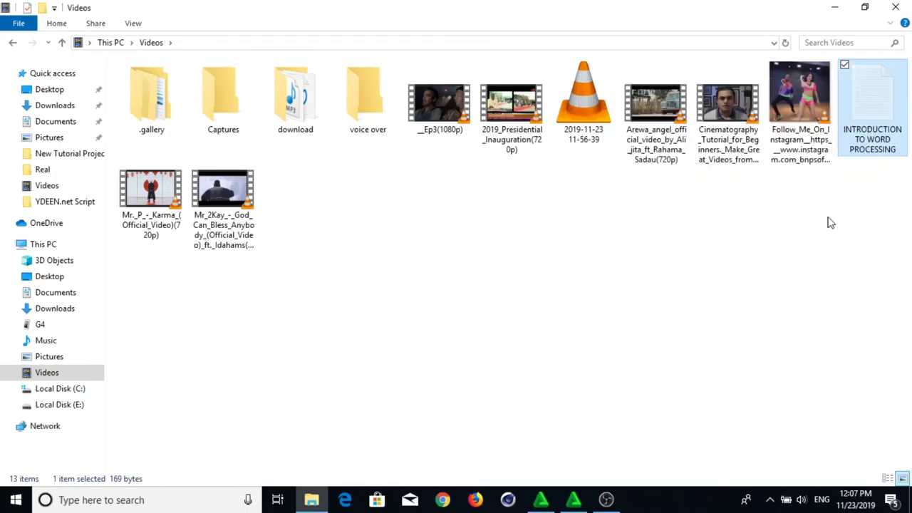
left_click(896, 7)
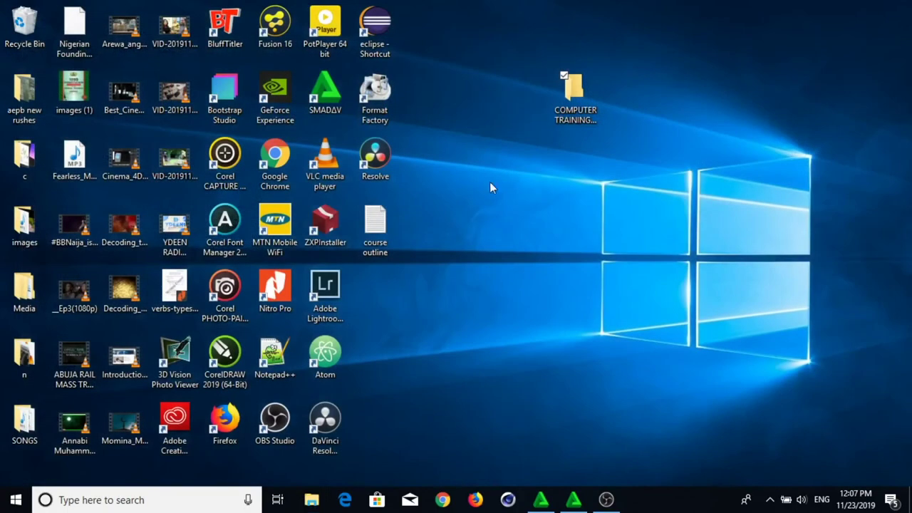
Paste the cut text document into the COMPUTER TRAINING COURSES folder on the desktop.
double_click(578, 89)
right_click(426, 178)
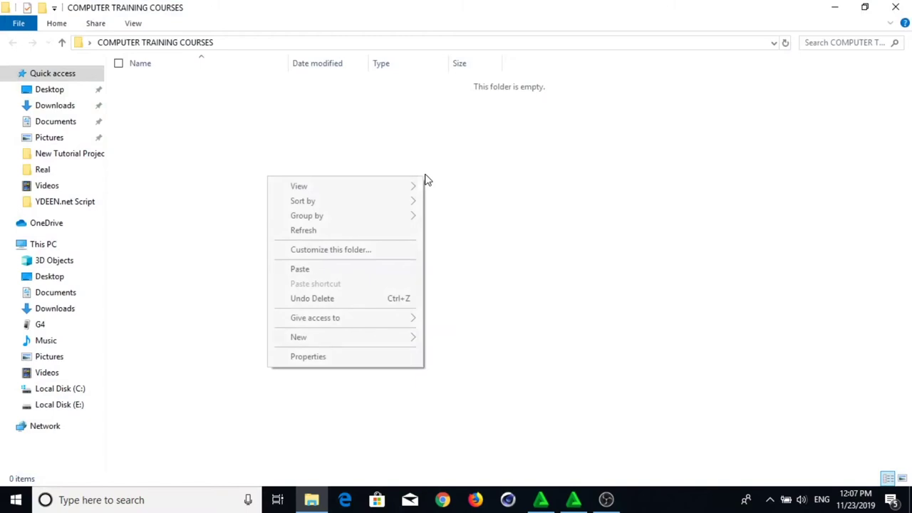
left_click(300, 269)
left_click(321, 283)
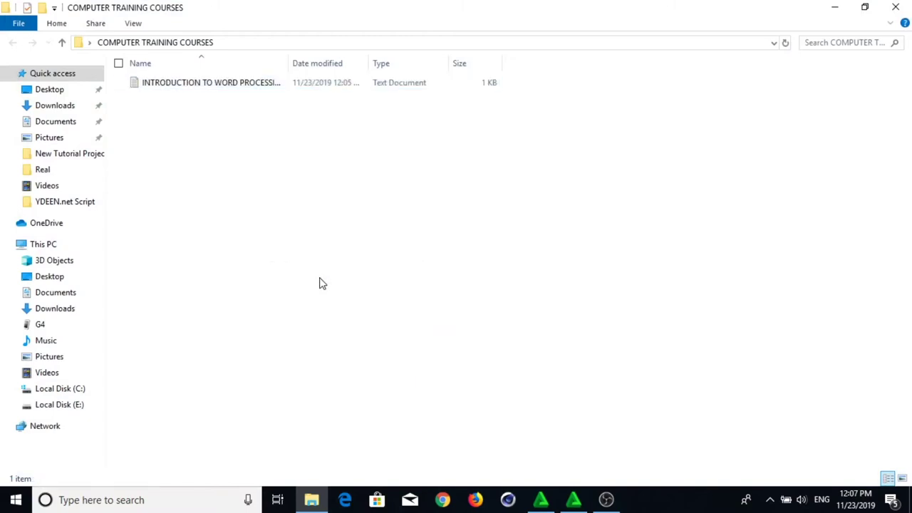
Check the Videos folder for the INTRODUCTION TO WORD PROCESSING file and close the window.
left_click(45, 374)
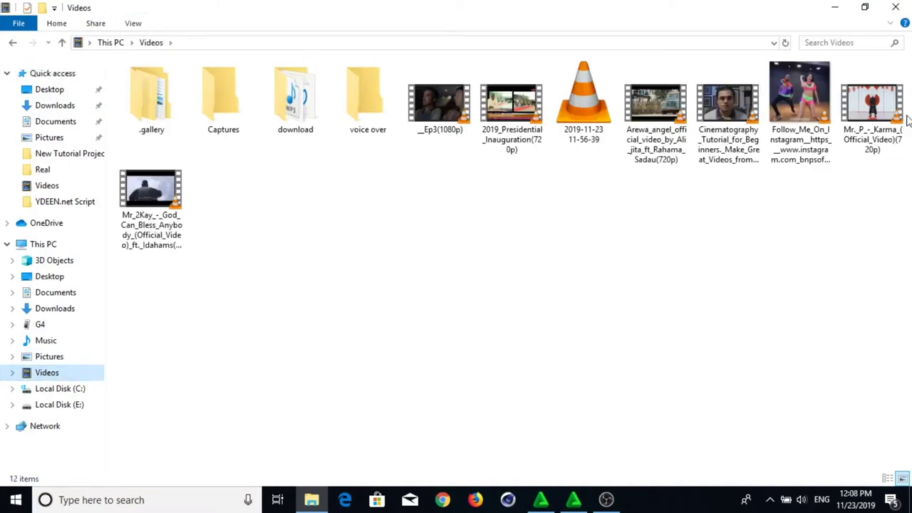
left_click(207, 280)
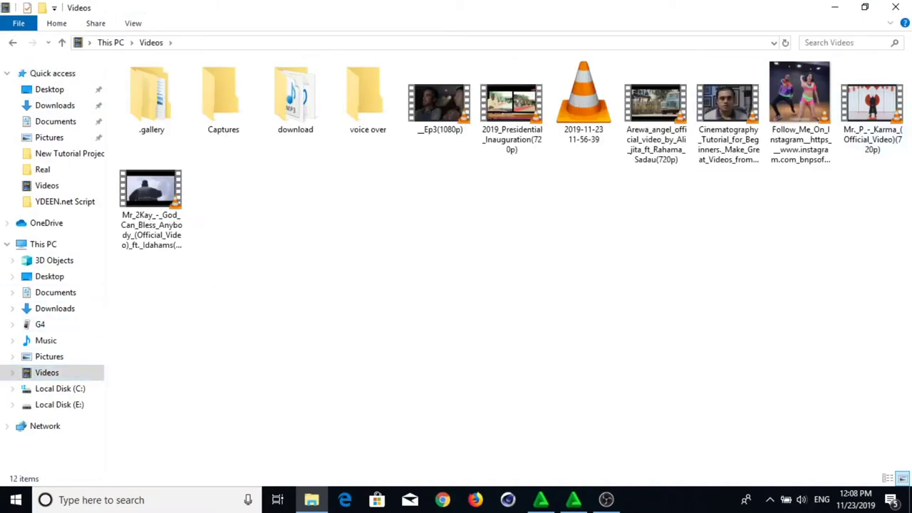
left_click(909, 6)
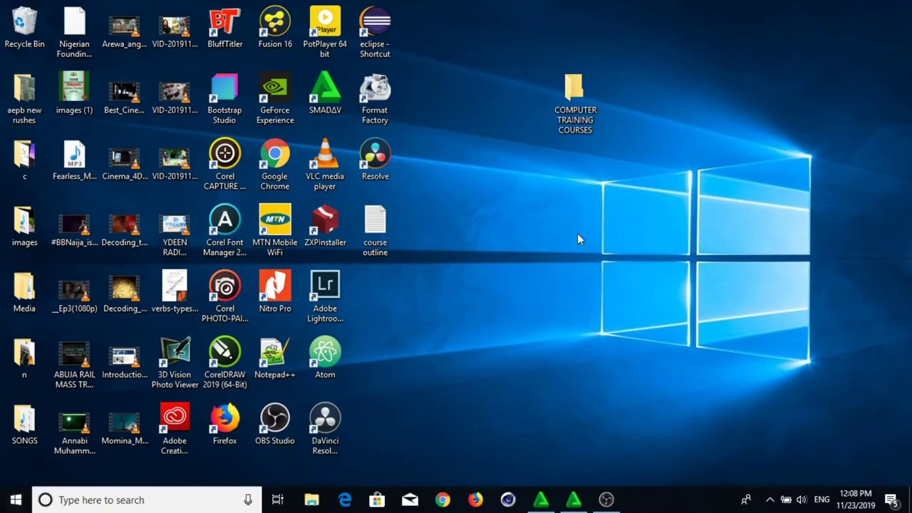
Search for Notepad and open it with a blank document.
left_click(17, 500)
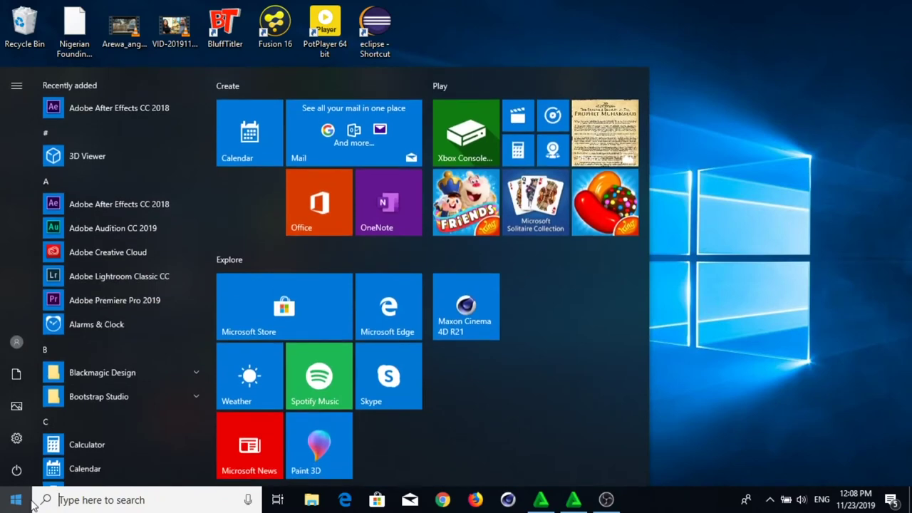
type("N")
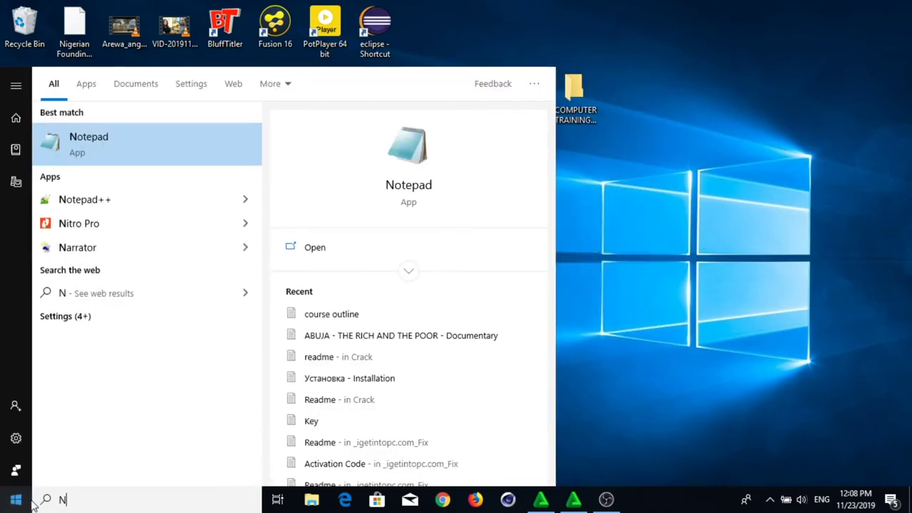
left_click(98, 134)
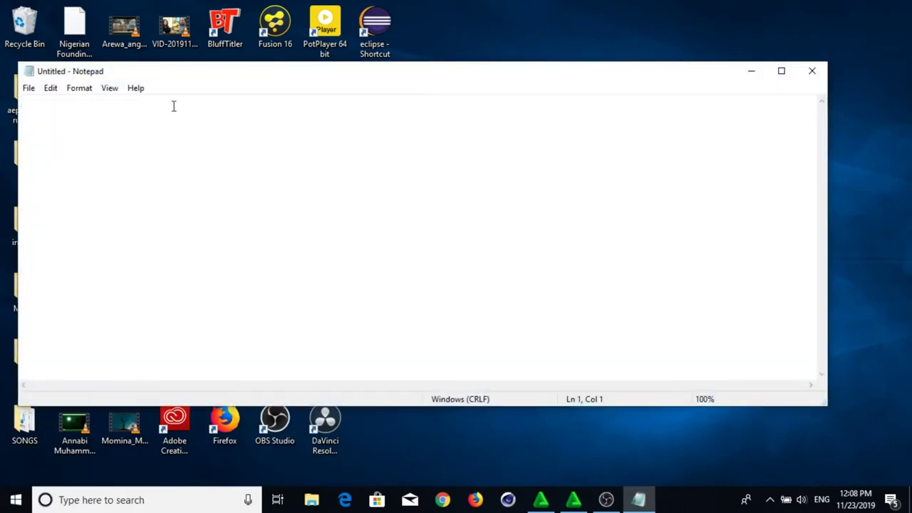
Write five lines of random capital letters as sample text, starting with DFLKDSKMSDFKLMSDLMKSDV.
type("DFLKDSKMSDFKLMSDLMKSDV")
key("Return")
type("GJKSVDE,SVMNNSDVKLMVVEW")
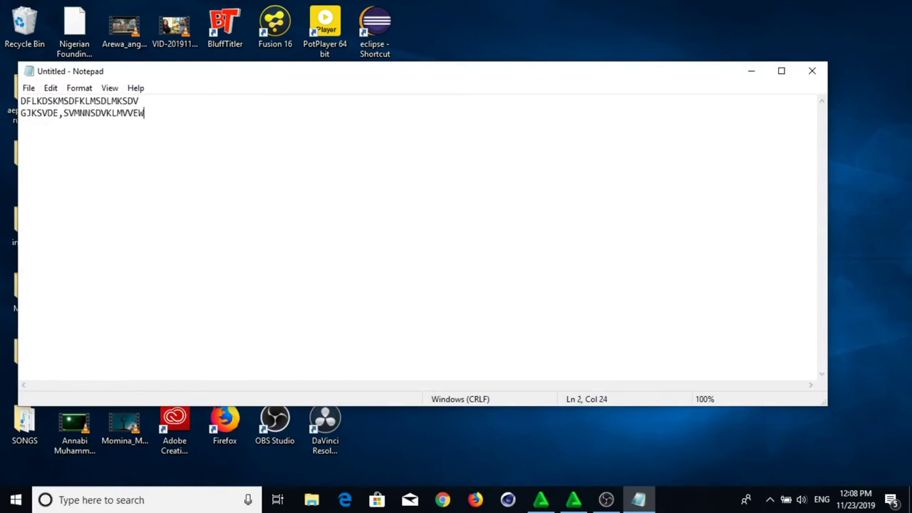
key("Return")
type("DGSNBSVKSFK,SKVKDSVKV")
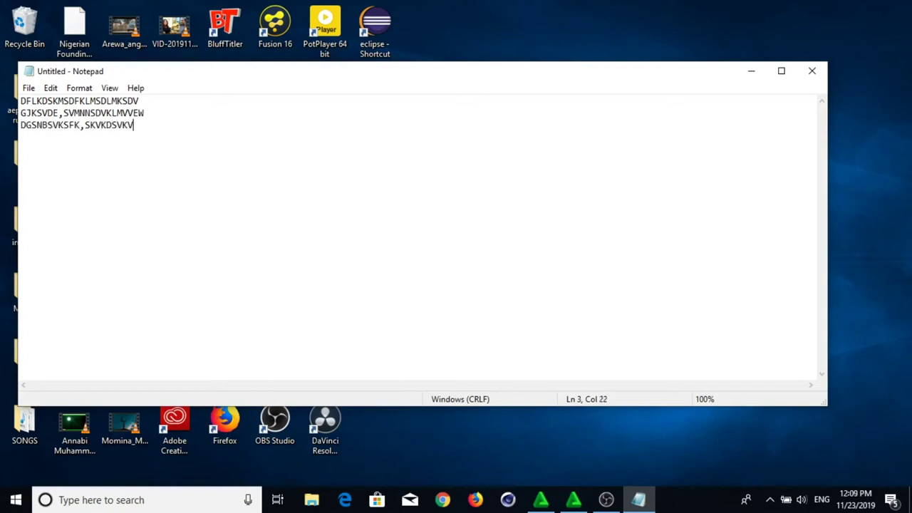
key("Return")
type("GFBBKBMKFBMDGVMFFMKLFBSF")
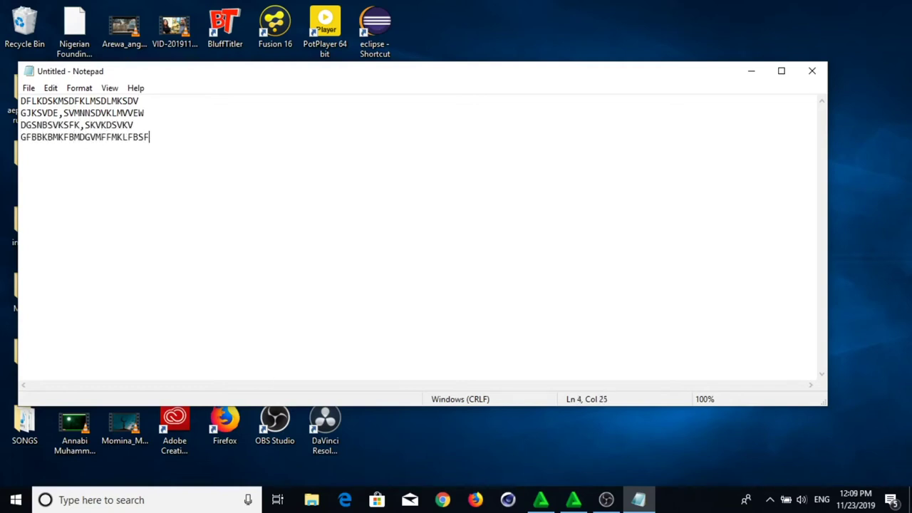
key("Return")
type("SCBFD,B,MFFD")
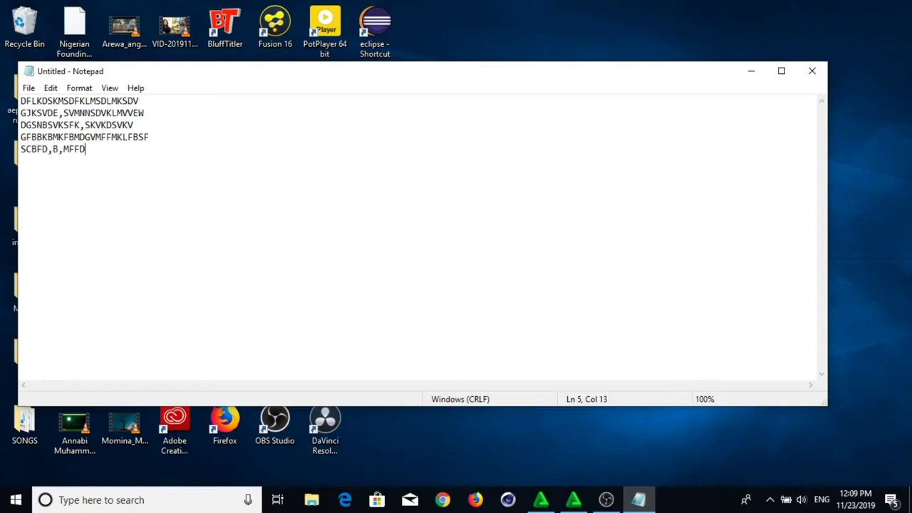
type("V,MSFVMFVMKFD")
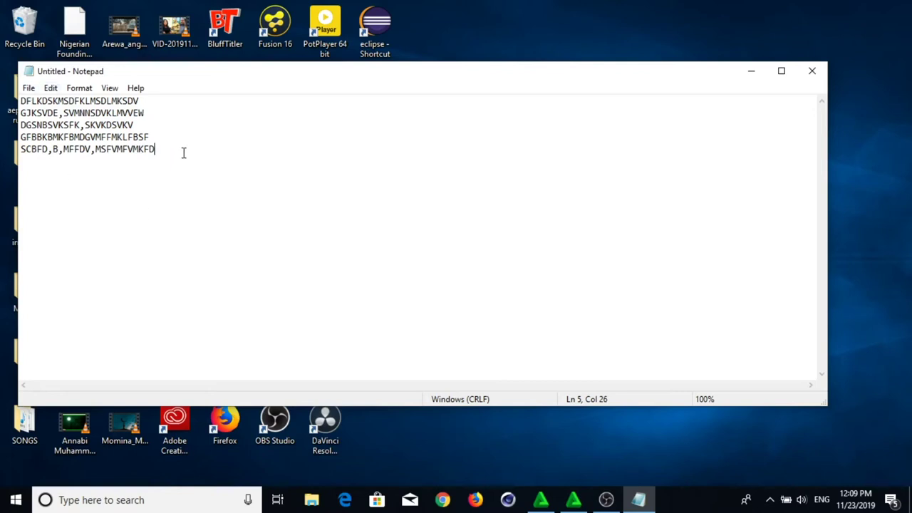
Delete the last two lines of the sample text, and clear all the text from the document.
left_click_drag(171, 153, 19, 137)
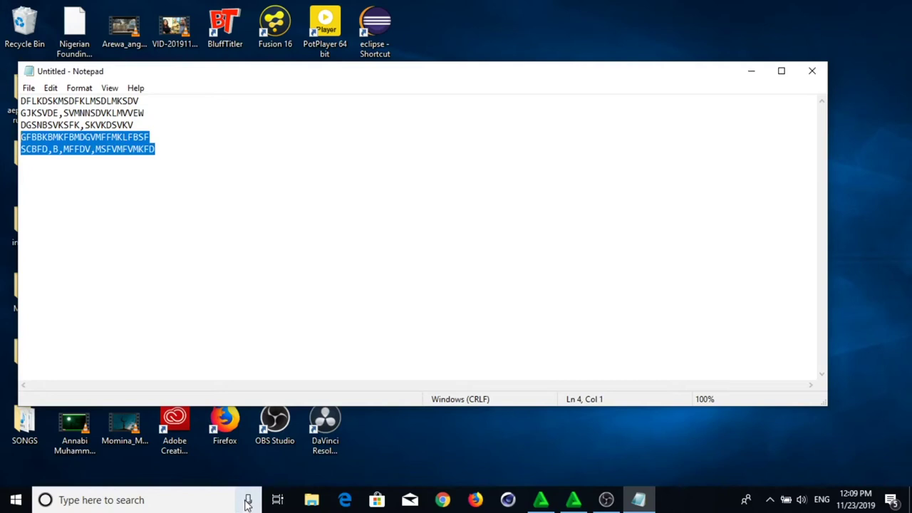
key("Delete")
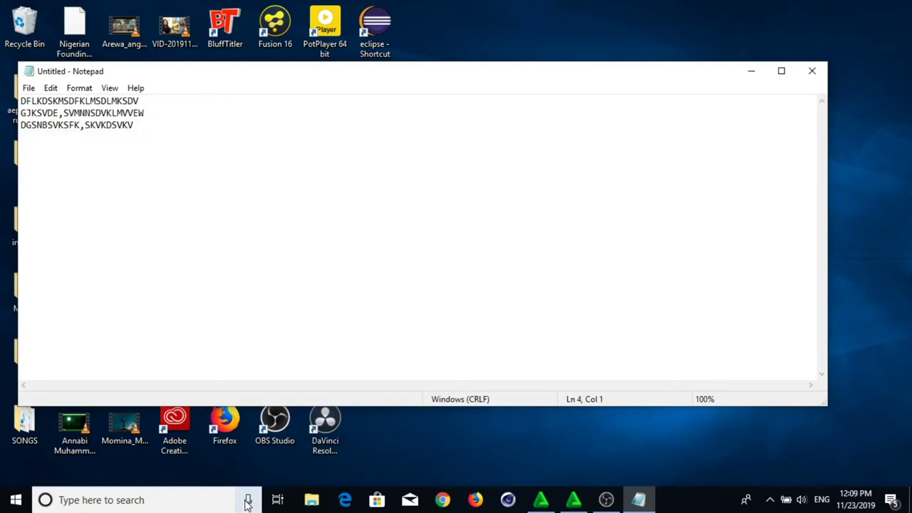
left_click(64, 113)
left_click(29, 88)
mouse_move(62, 86)
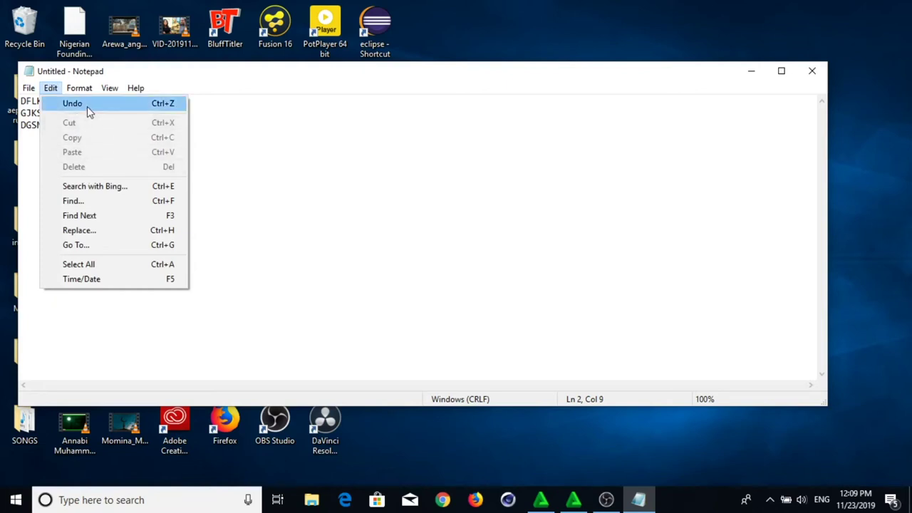
left_click(314, 169)
left_click_drag(314, 169, 2, 77)
key("Delete")
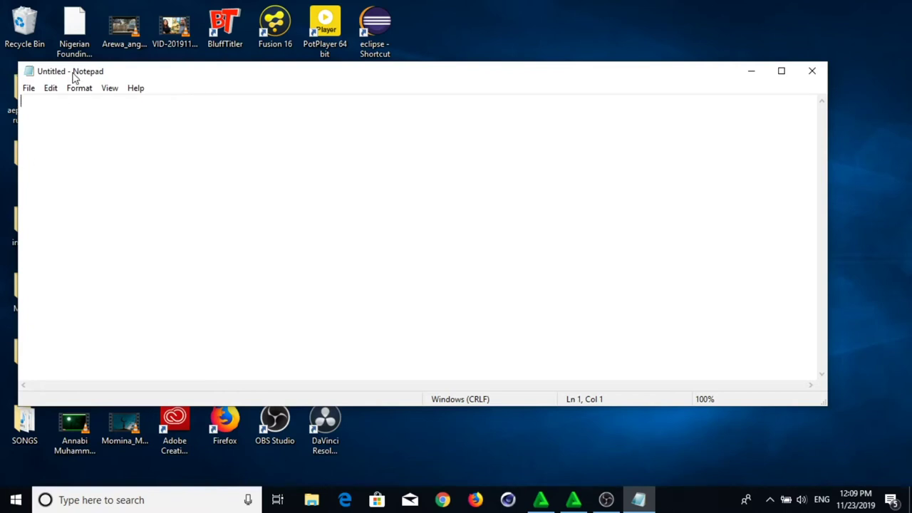
Undo the deletion of the sample text.
left_click(57, 93)
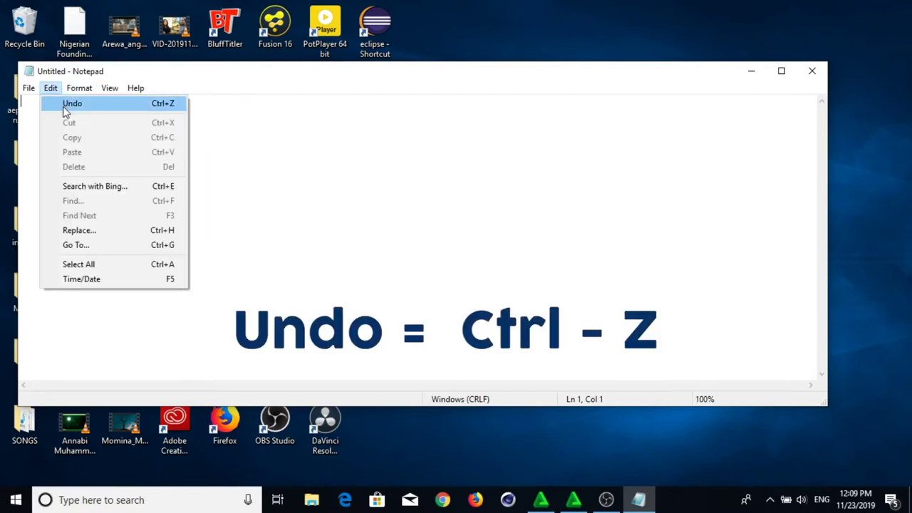
left_click(66, 107)
left_click(157, 189)
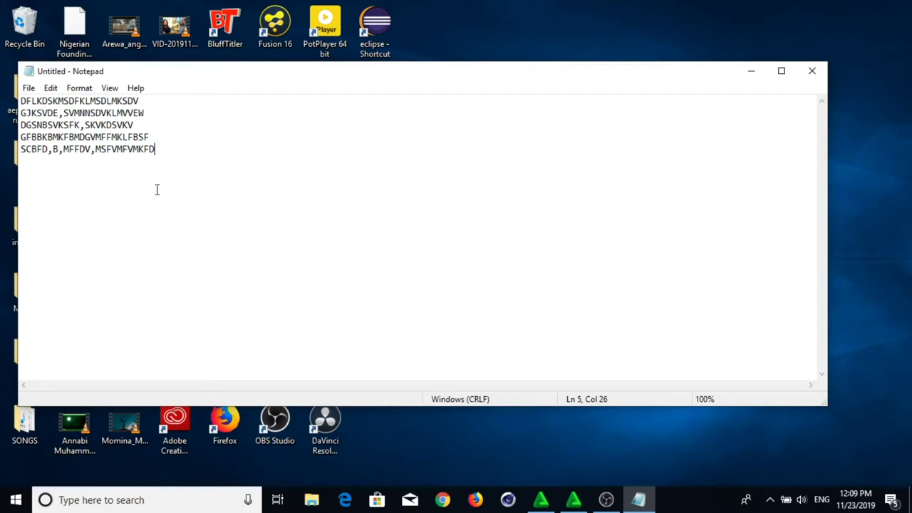
Insert the current time and date at the end of the last line of sample text.
left_click(75, 91)
mouse_move(44, 87)
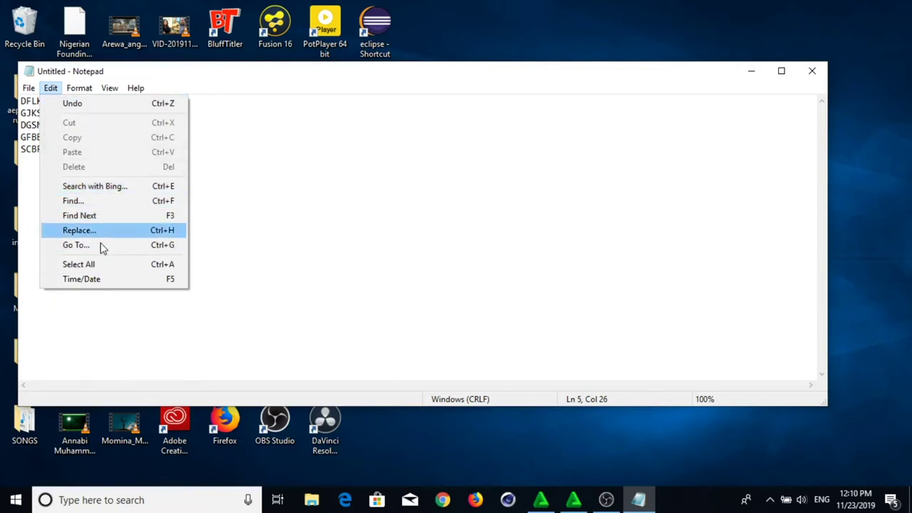
left_click(102, 280)
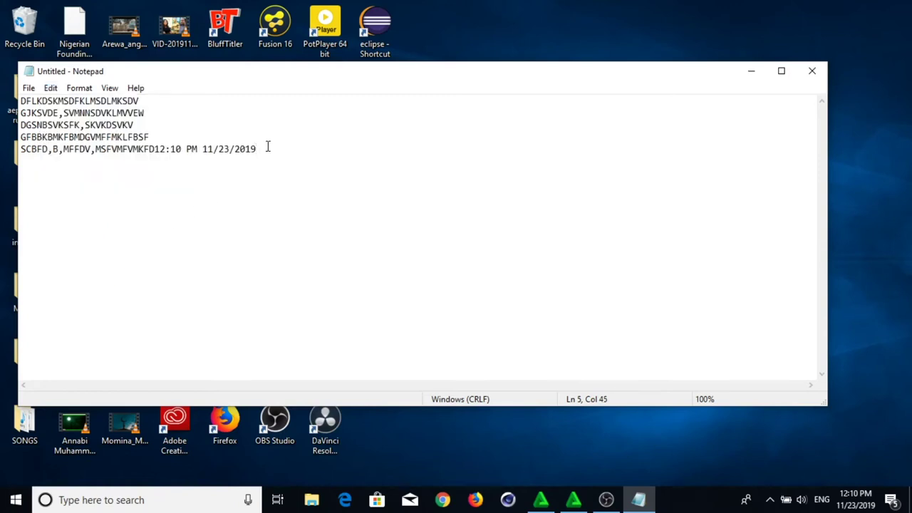
Replace all the text in the document with "TO DAY IS THE DAY".
left_click_drag(268, 147, 155, 150)
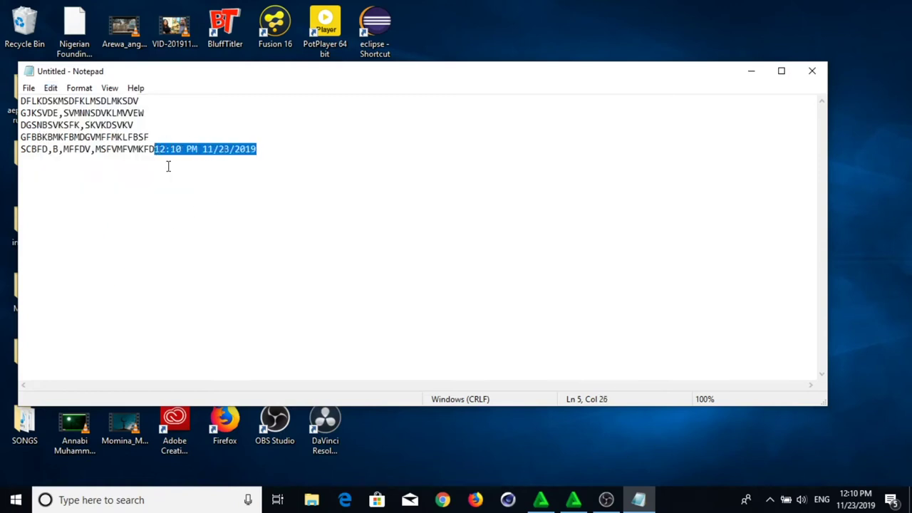
key("ctrl+a")
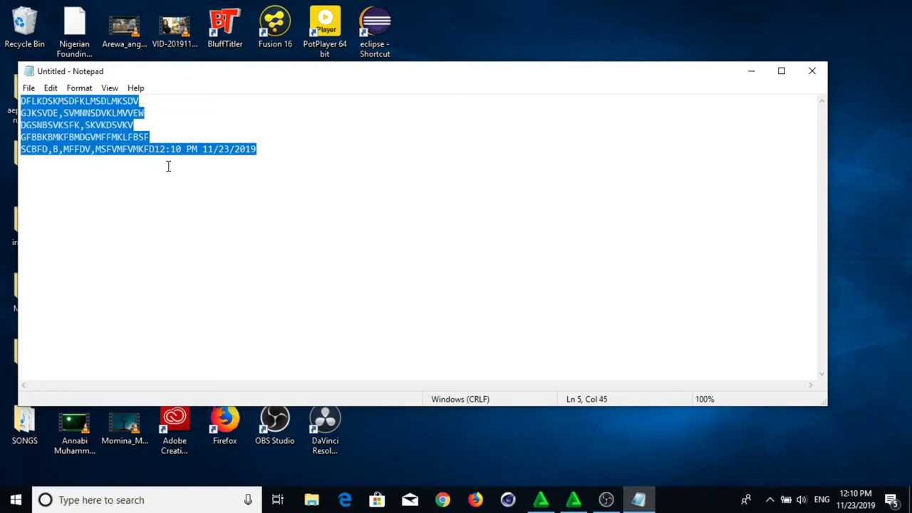
type("TO DAY")
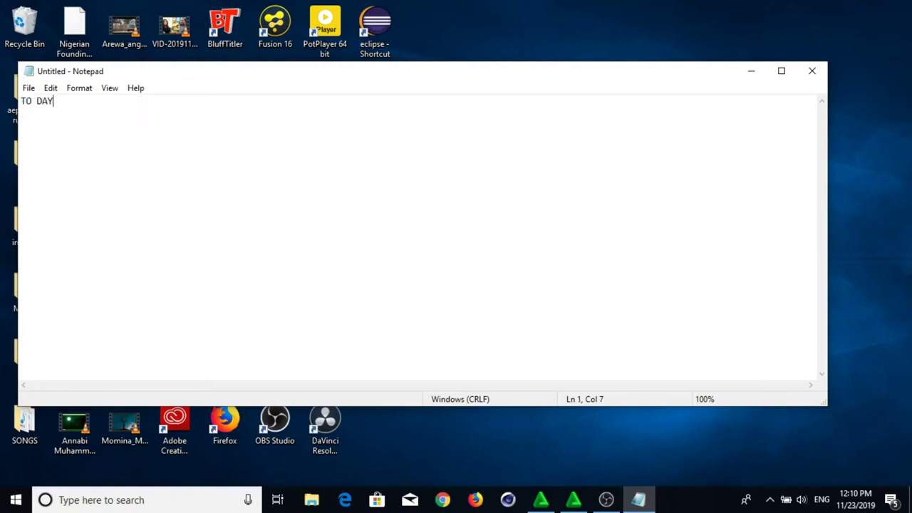
type(" IS THE S")
key("BackSpace")
type("DAT")
key("BackSpace")
key("BackSpace")
Insert the current time and date after the sentence, and delete all the text from the document.
left_click(48, 87)
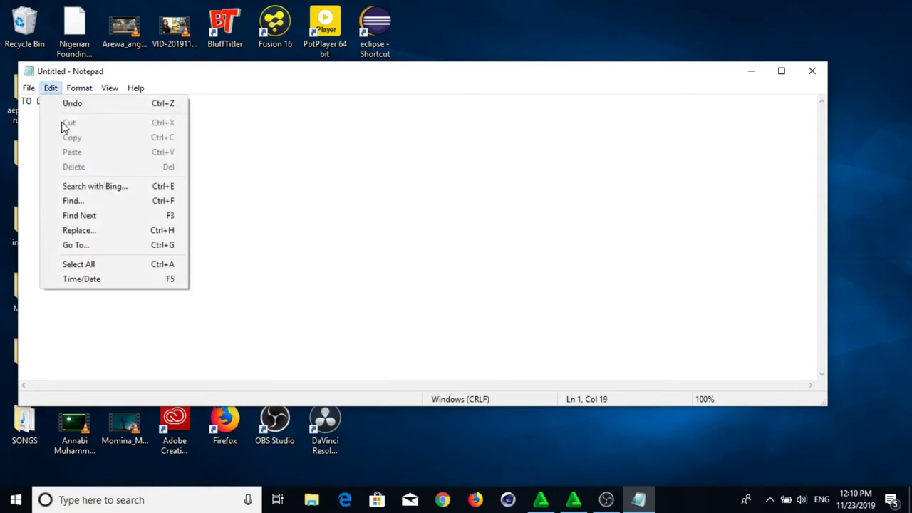
left_click(82, 279)
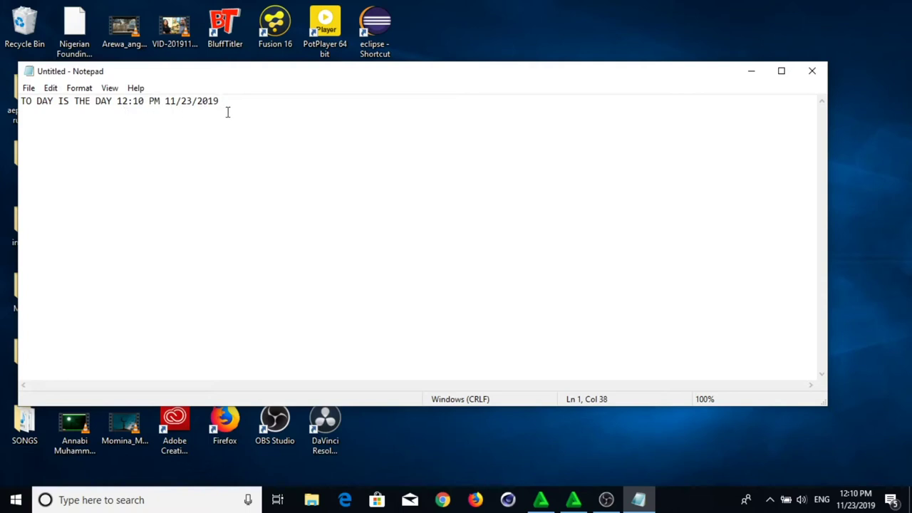
key("ctrl+a")
key("Delete")
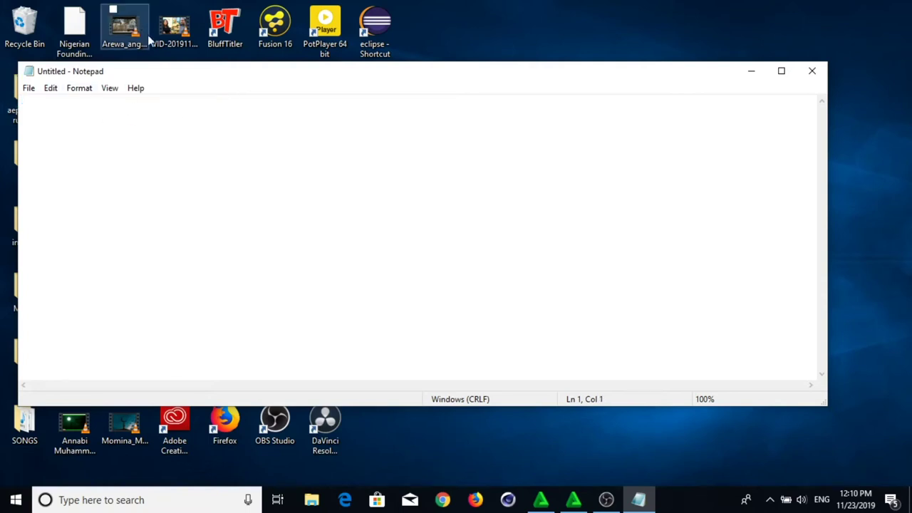
Zoom the empty document in to 110% and enter the sample text "BFBFBFBdfbbbbdbZ".
left_click(79, 89)
mouse_move(60, 89)
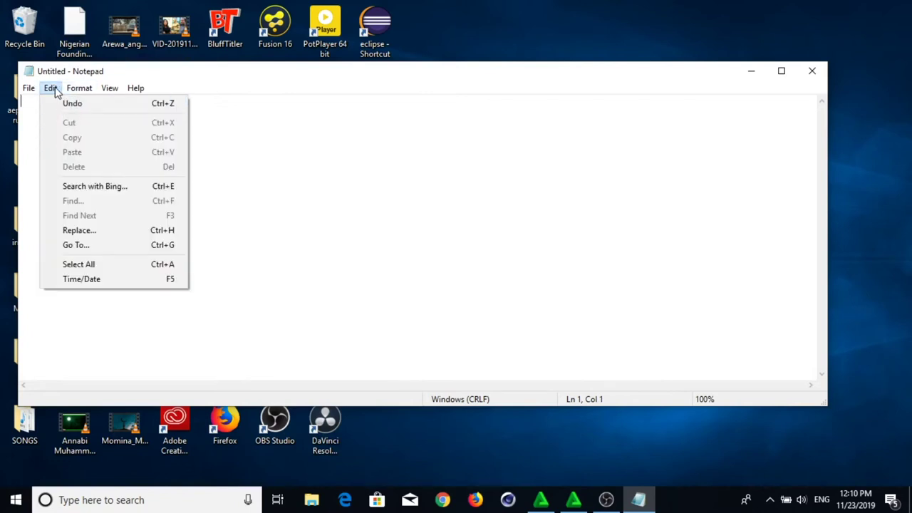
mouse_move(109, 87)
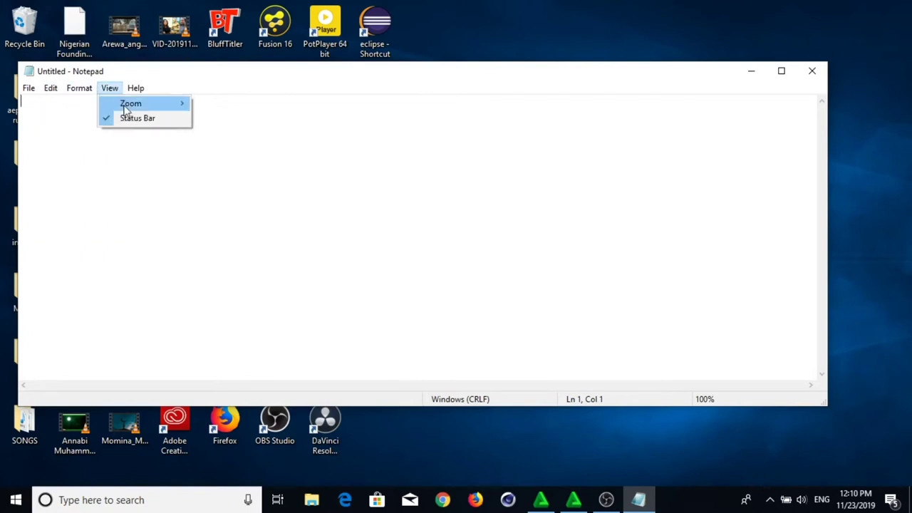
mouse_move(127, 107)
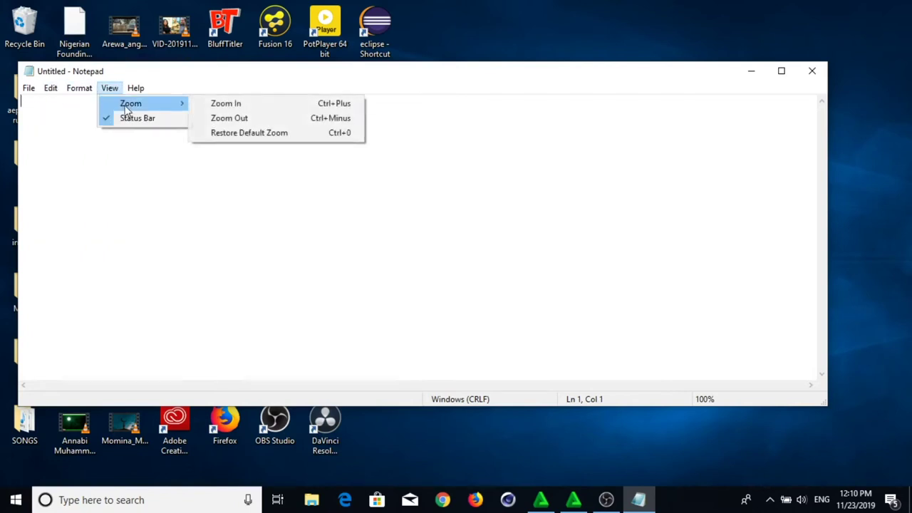
left_click(261, 104)
type("BFBFB")
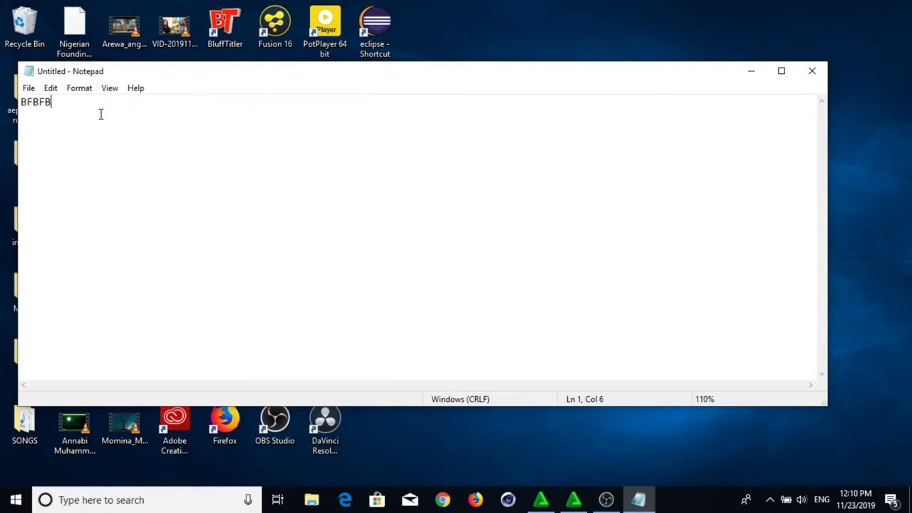
type("FBdfbbbbdbZ")
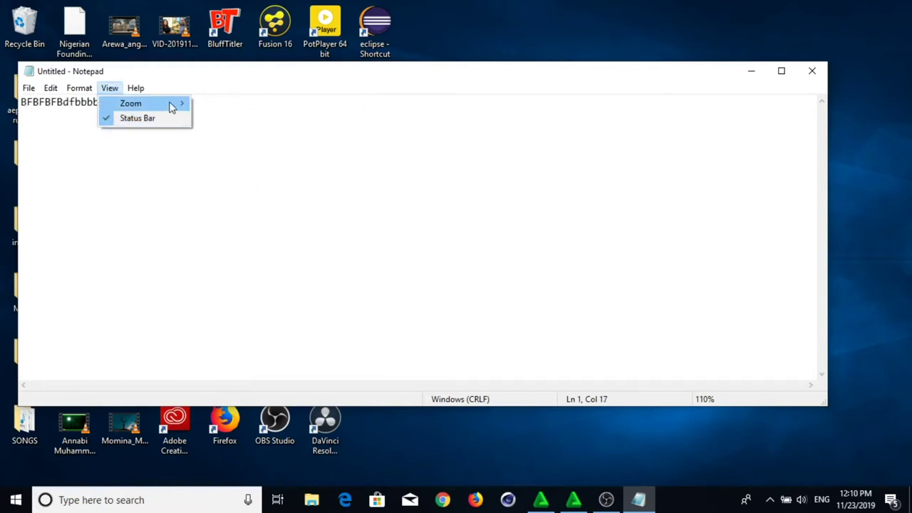
Zoom in on the sample text three more levels, to 140%.
mouse_move(171, 104)
left_click(205, 104)
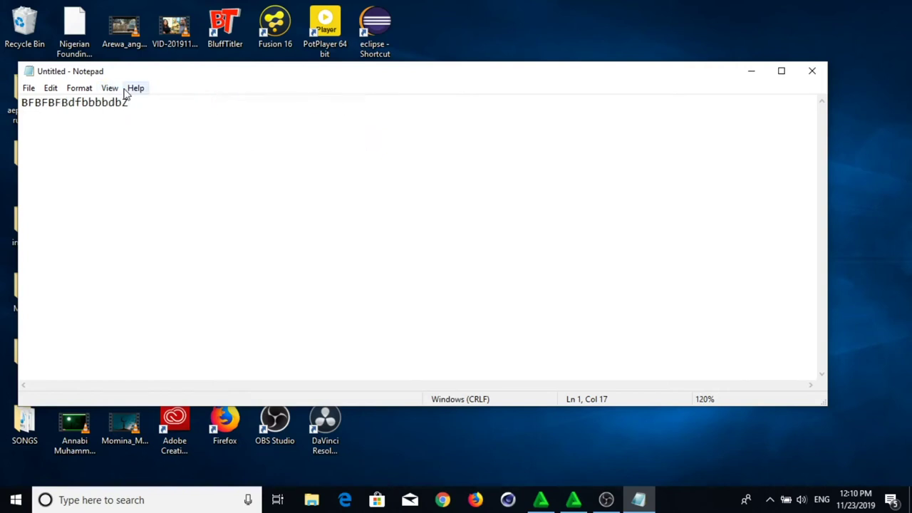
left_click(110, 88)
mouse_move(132, 106)
left_click(207, 107)
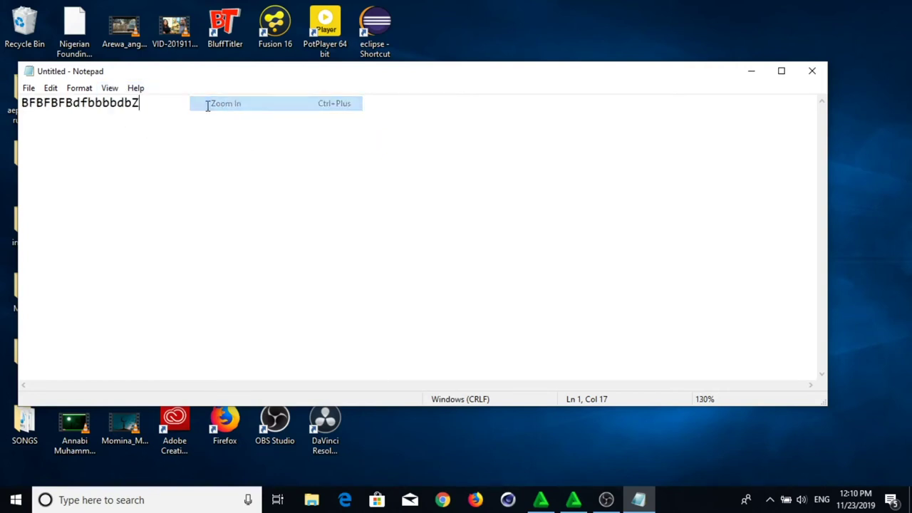
left_click(109, 88)
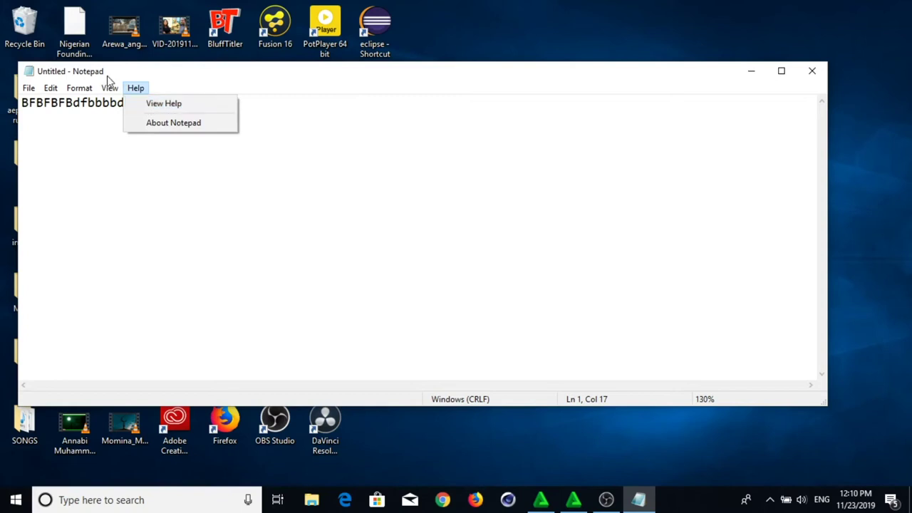
mouse_move(120, 89)
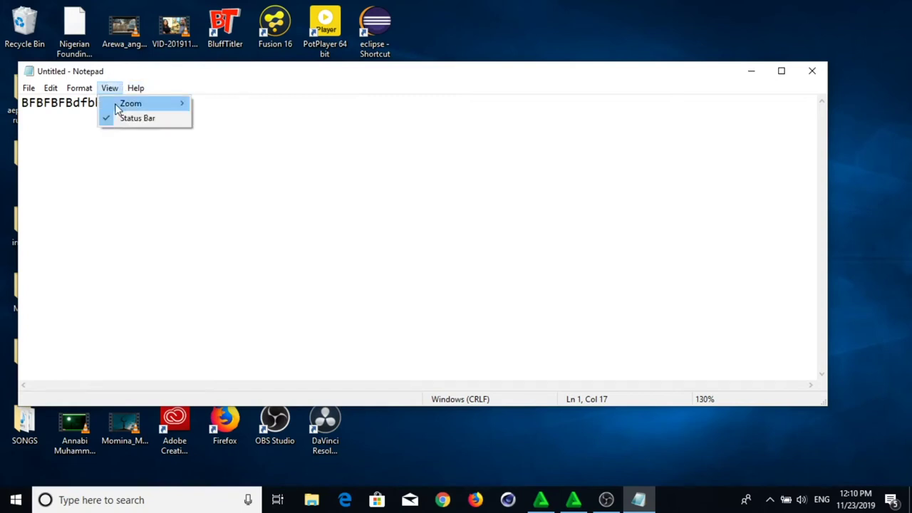
mouse_move(131, 104)
left_click(225, 106)
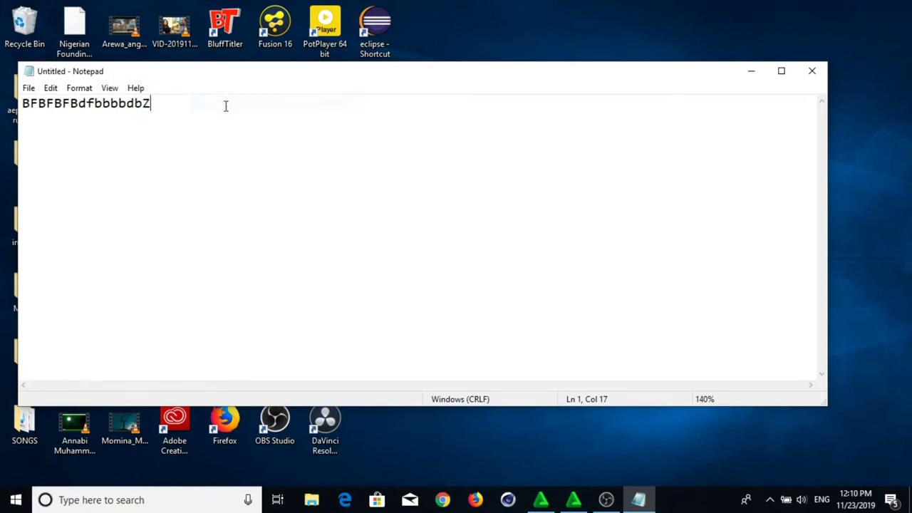
Zoom out one level to 130%, and restore the default zoom of 100%.
left_click(109, 88)
mouse_move(135, 88)
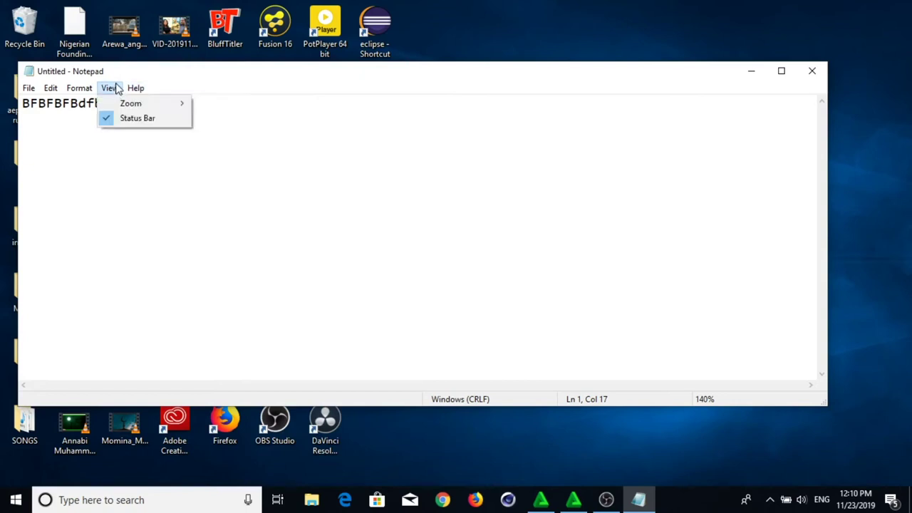
mouse_move(119, 103)
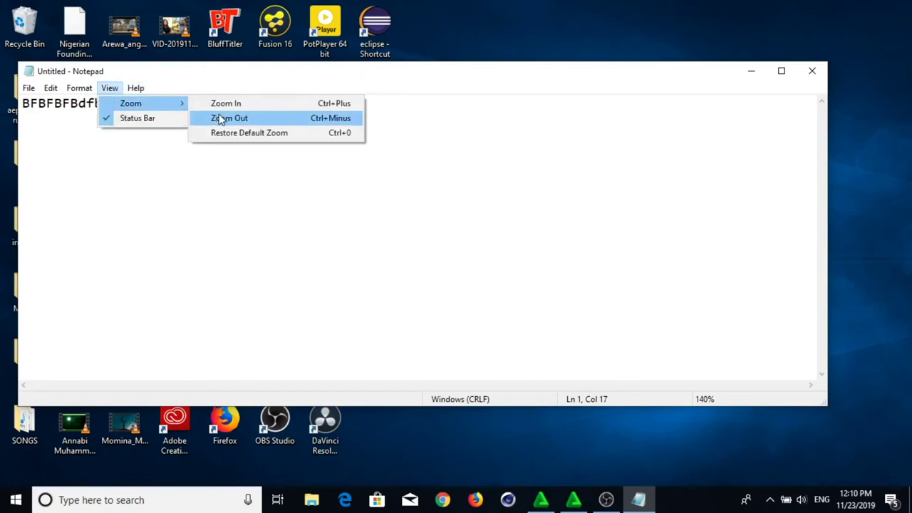
left_click(220, 119)
left_click(109, 89)
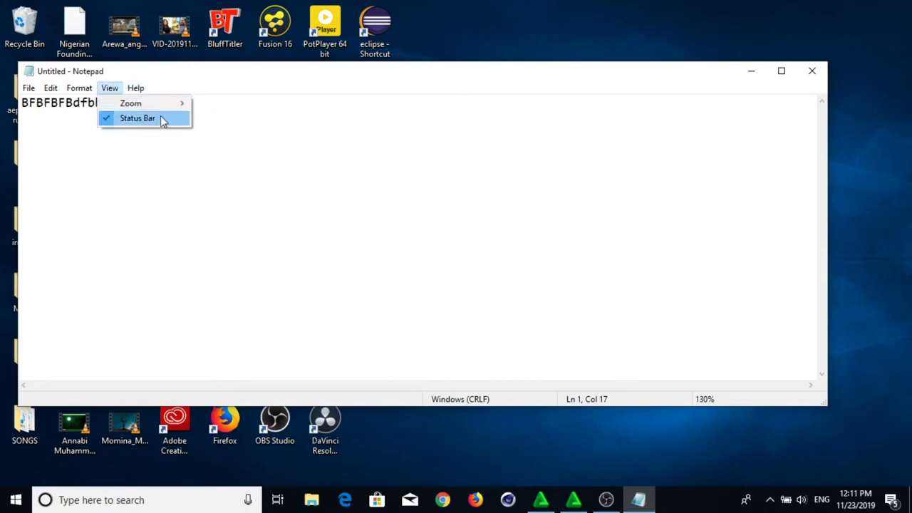
mouse_move(178, 103)
left_click(235, 133)
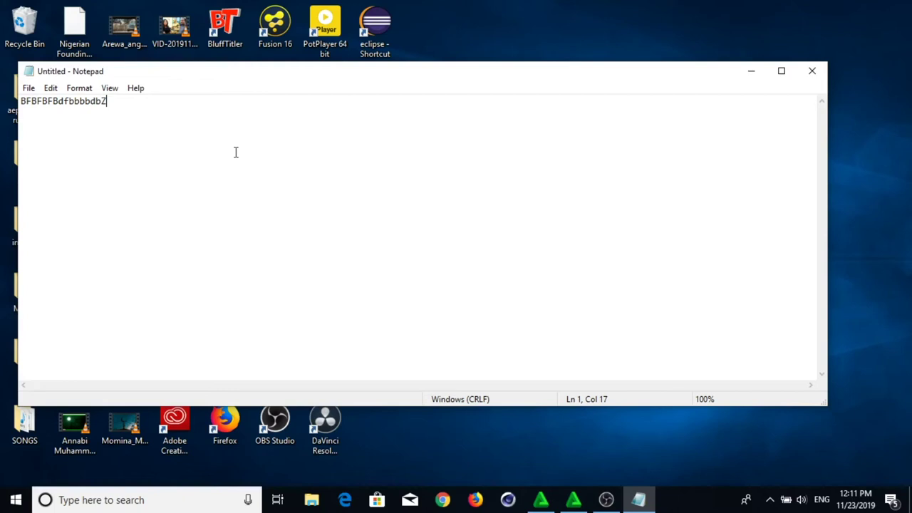
Add "DDBDVBBBBF" to the end of the sample text, and close the document without saving it.
left_click(819, 74)
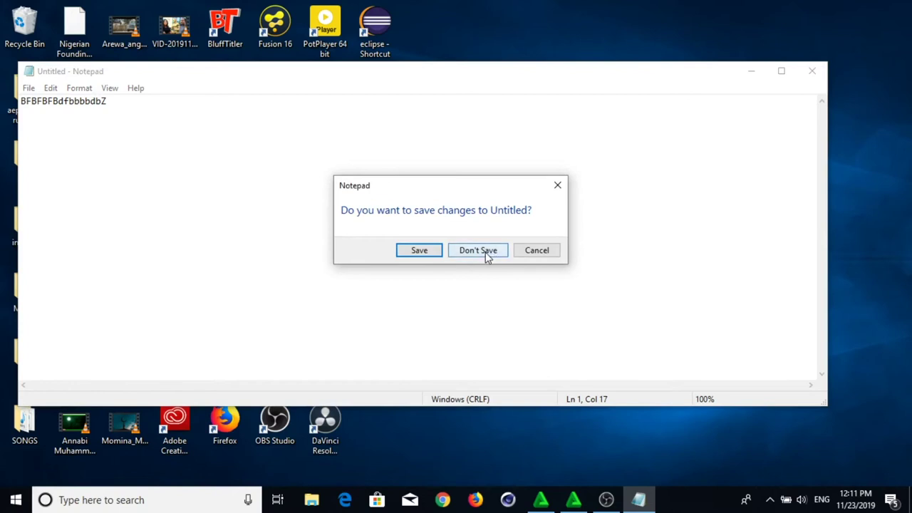
left_click(558, 185)
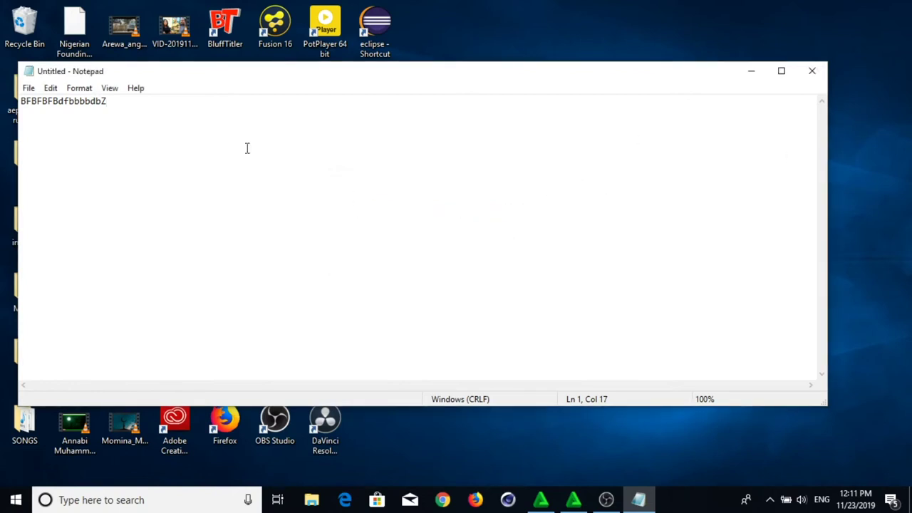
type("DDBDVBBBBF")
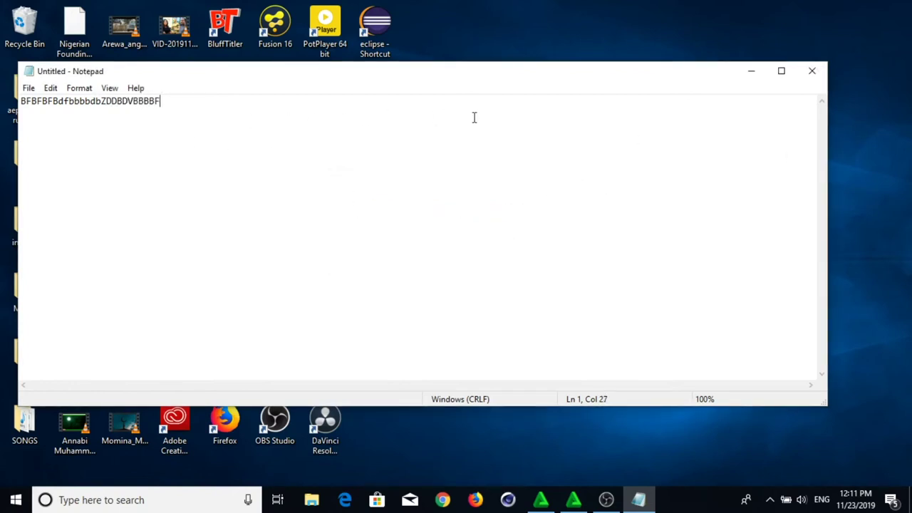
left_click(813, 71)
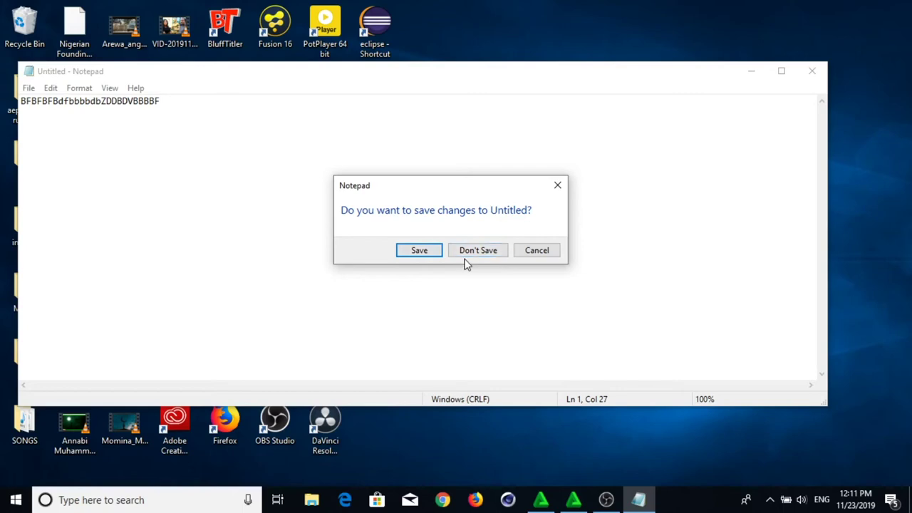
left_click(494, 258)
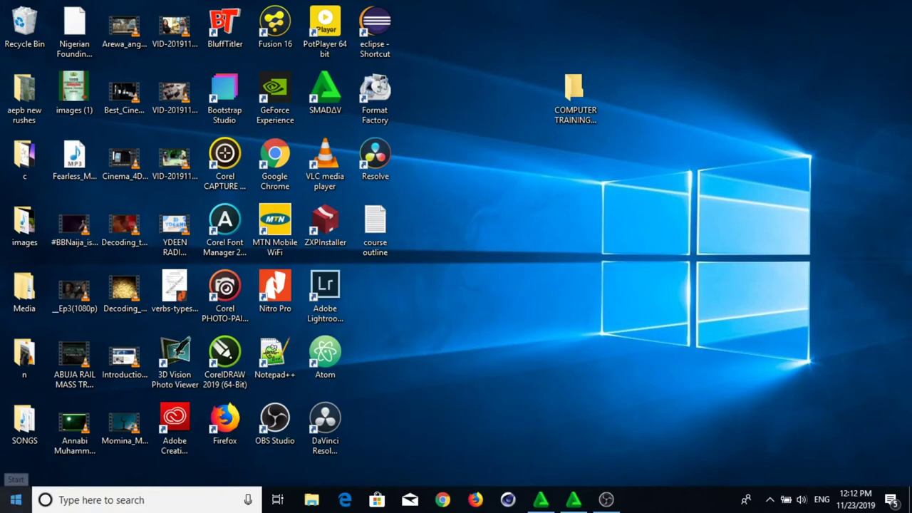
Open WordPad from the Windows Accessories group of installed programs.
left_click(15, 500)
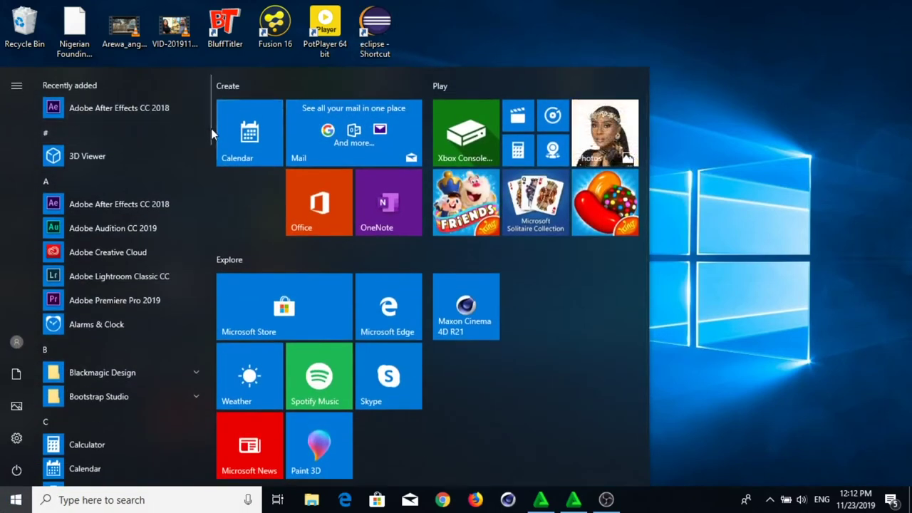
left_click_drag(212, 130, 189, 435)
left_click(109, 301)
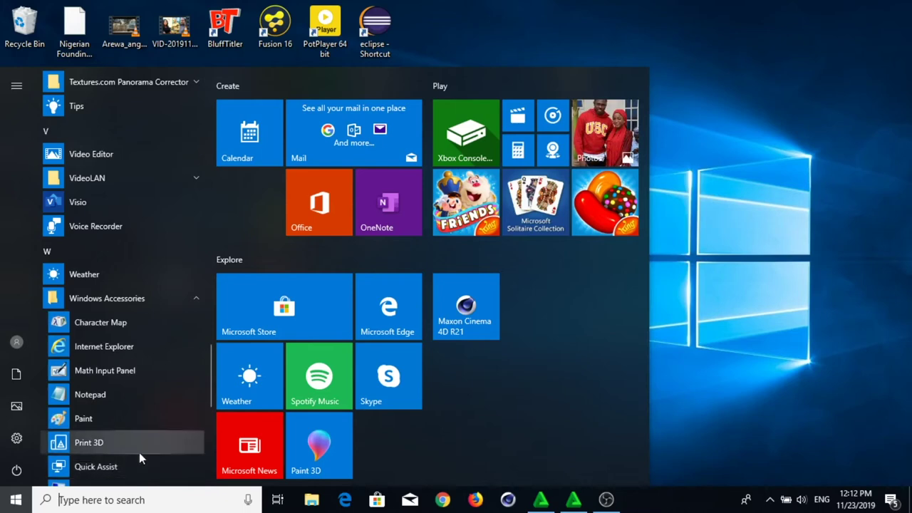
scroll(139, 453, "down", 1)
scroll(139, 452, "down", 2)
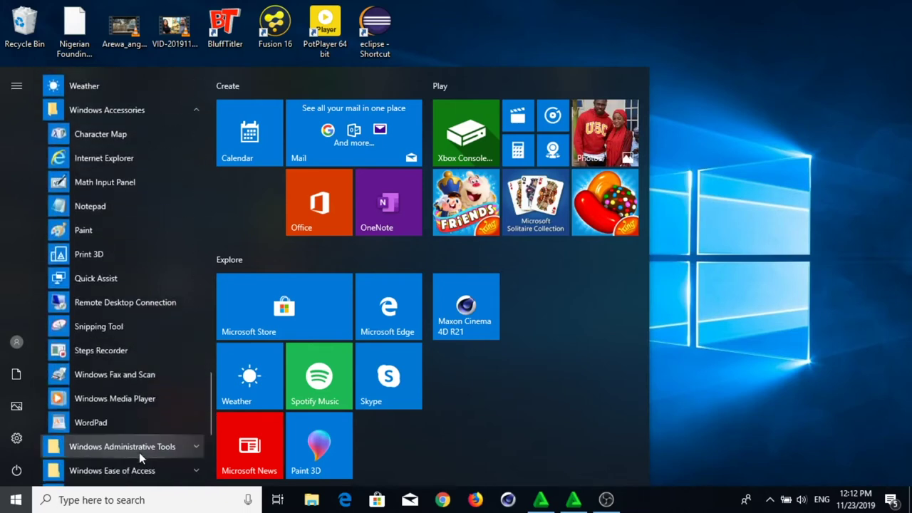
left_click(93, 425)
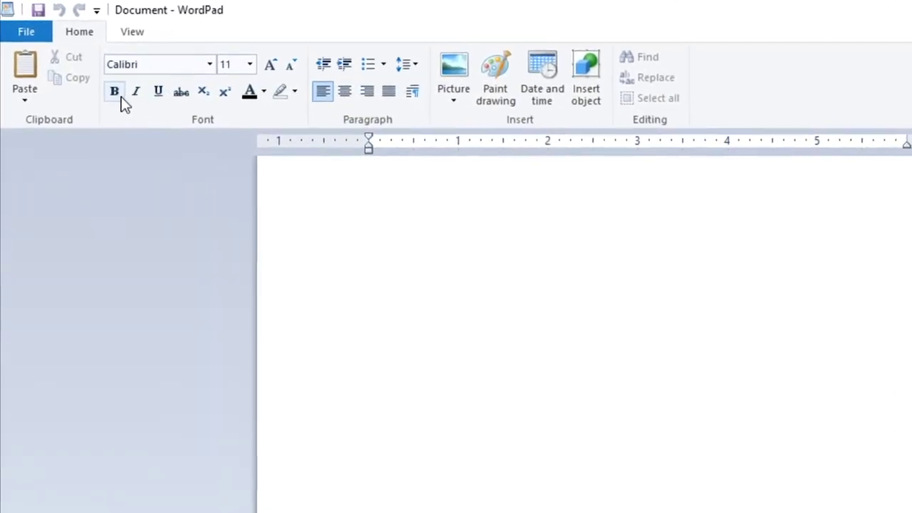
left_click(115, 94)
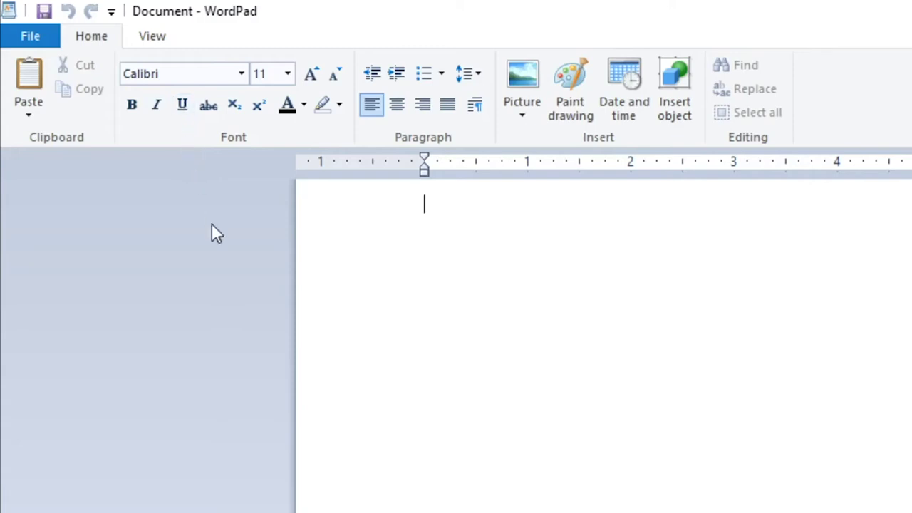
left_click(12, 36)
left_click(648, 18)
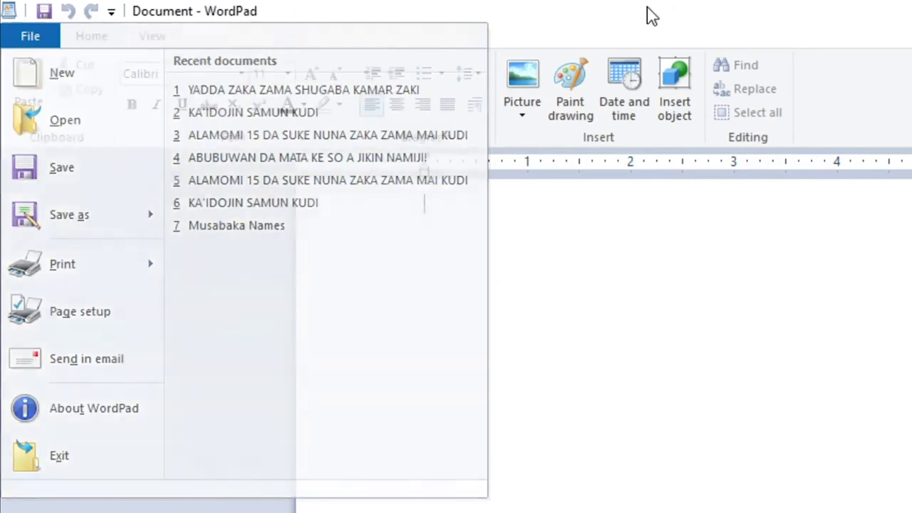
left_click(161, 39)
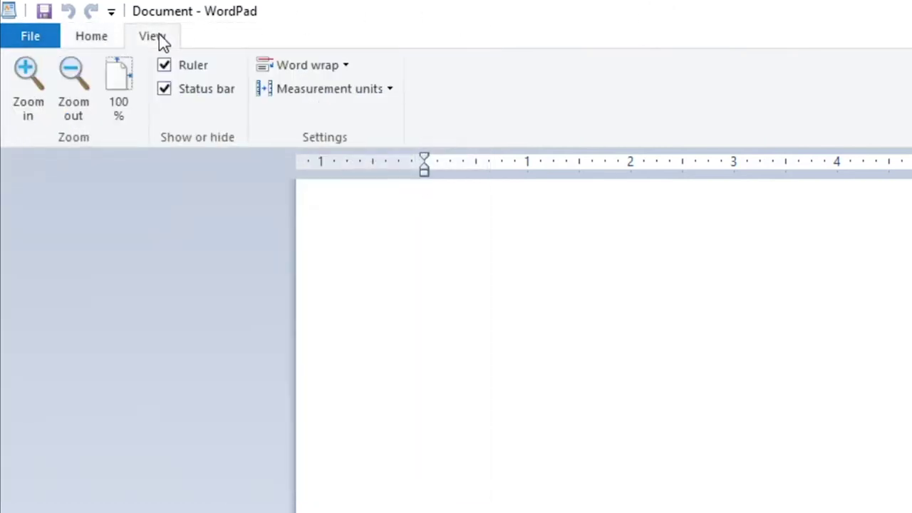
left_click(103, 37)
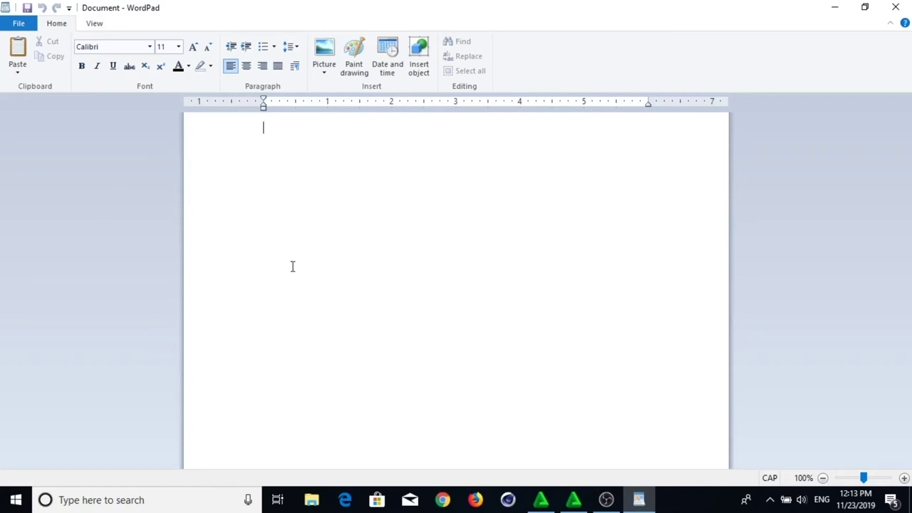
Write the line "INTRODUCTION TO WORD PROCESSING" in the blank document, and delete the whole line.
type("INTRODUV")
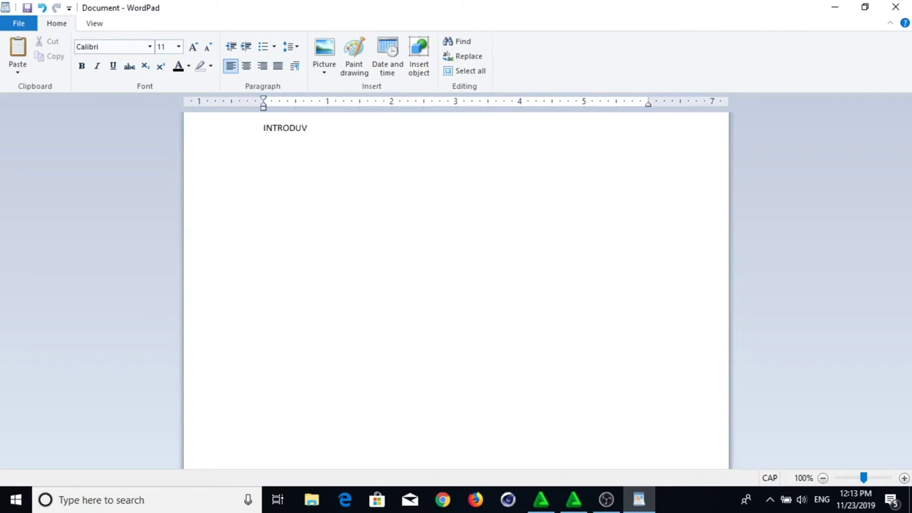
key("BackSpace")
type("CTION TO WORD PRO")
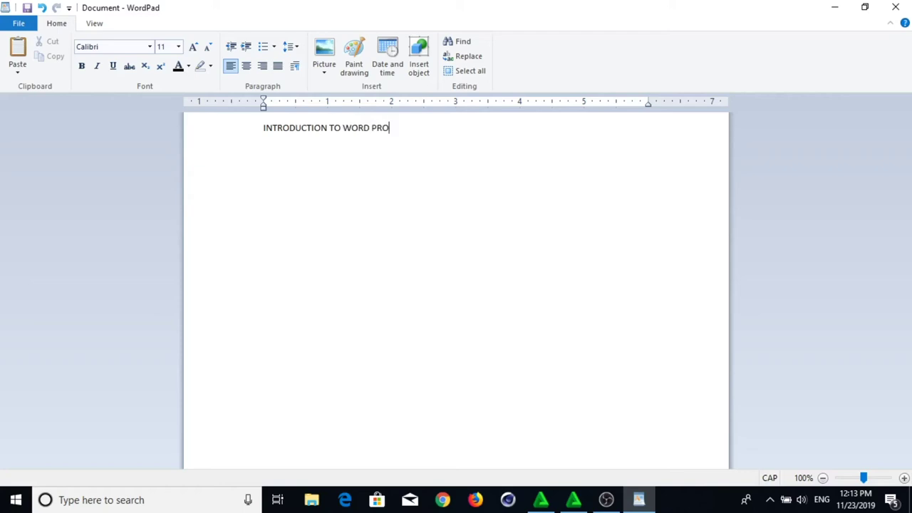
type("CESSING")
left_click_drag(447, 123, 227, 118)
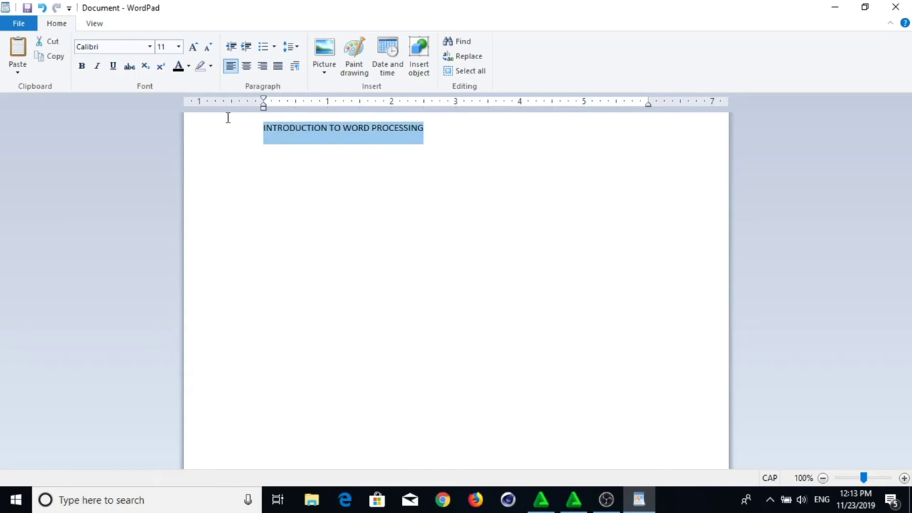
key("Delete")
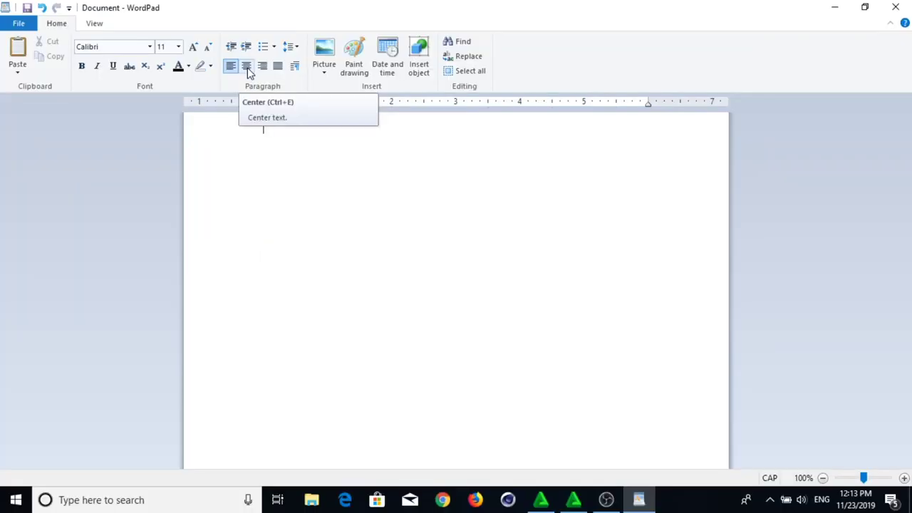
Set the first line's alignment to centred and write the heading "INTRODUTION TO COMPUTER".
left_click(247, 67)
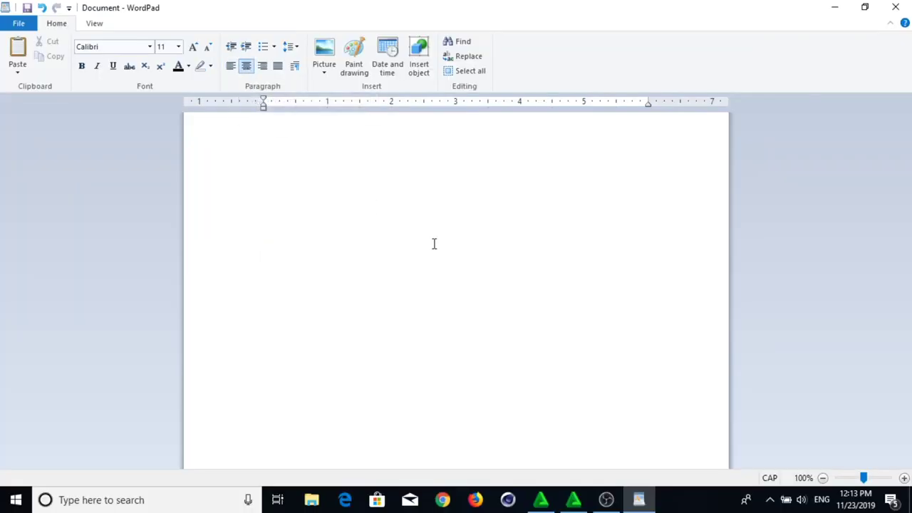
type("INTRODUTION TO COMPUTER")
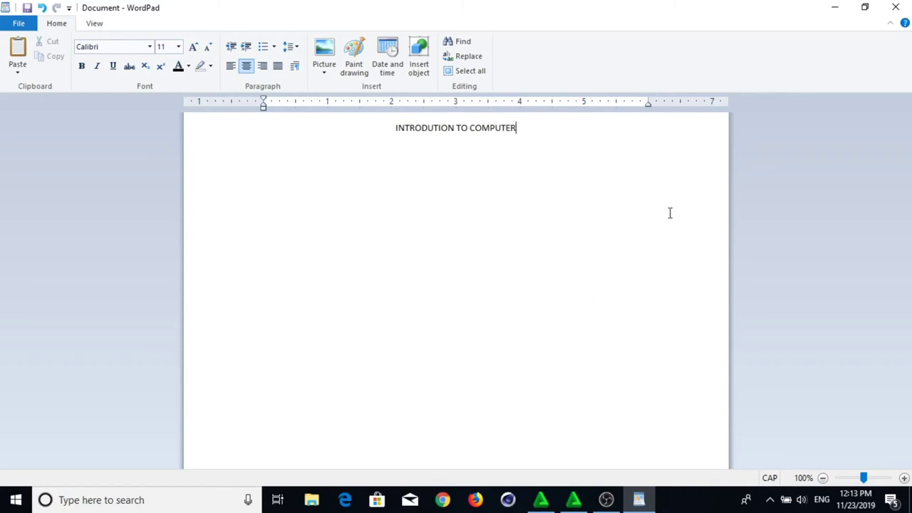
Select the whole heading line and change its paragraph alignment to left.
left_click_drag(532, 125, 436, 130)
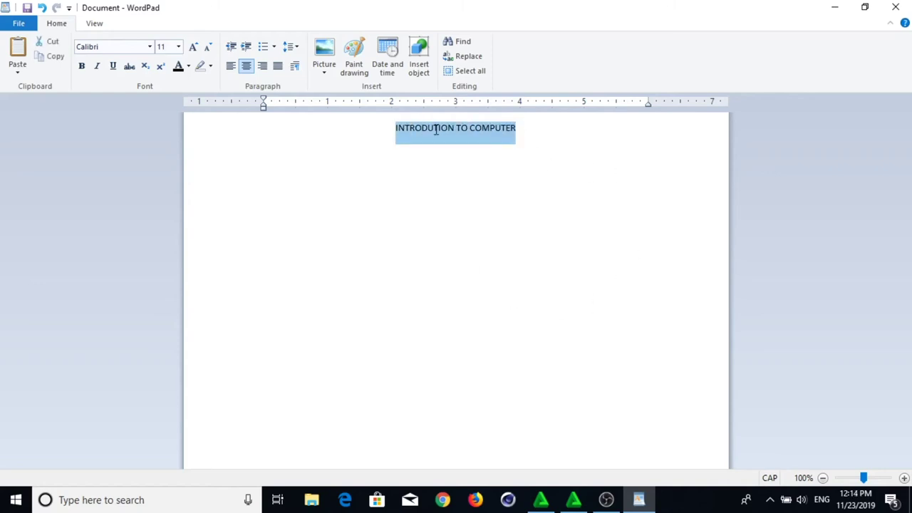
left_click_drag(532, 127, 356, 116)
left_click(263, 69)
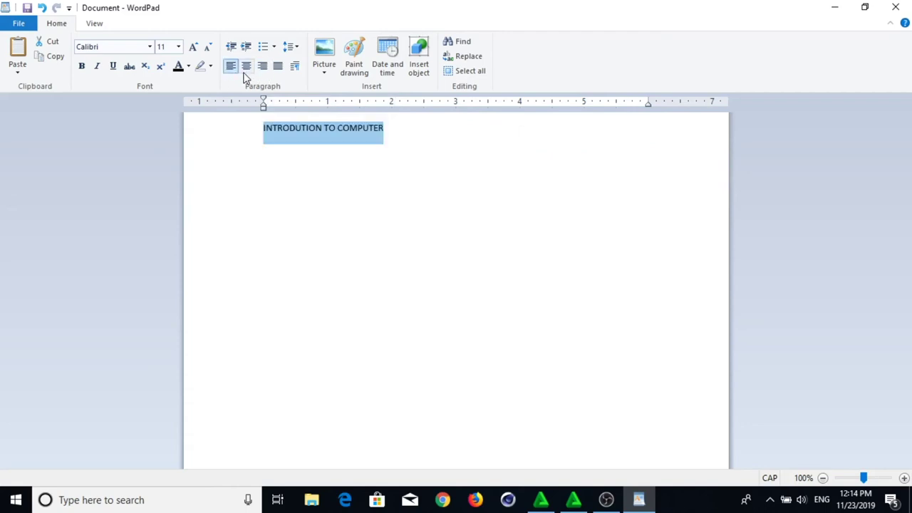
Centre the selected heading line and enlarge its font size to 22 and to 48.
left_click(251, 69)
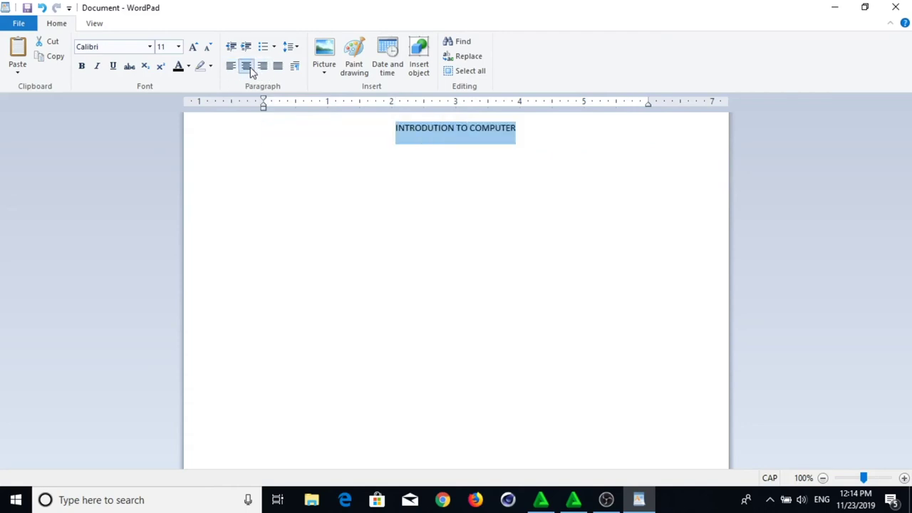
left_click(178, 46)
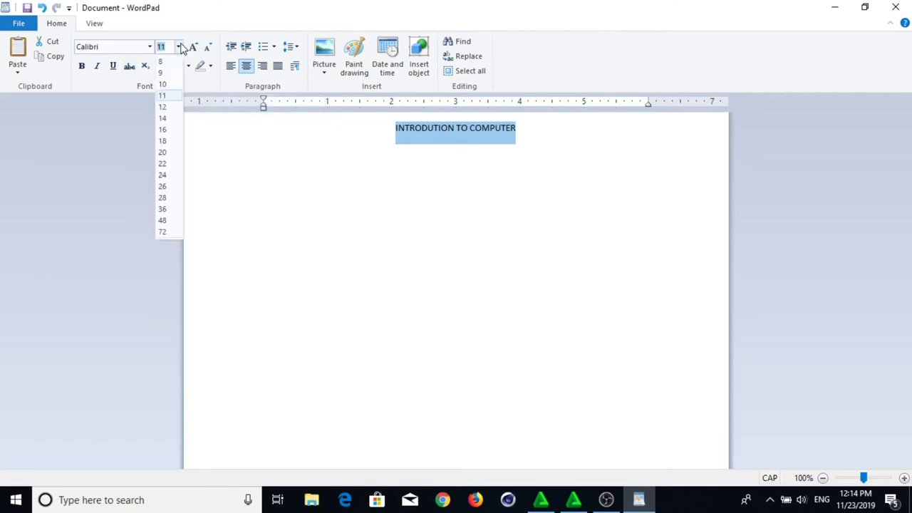
left_click(162, 164)
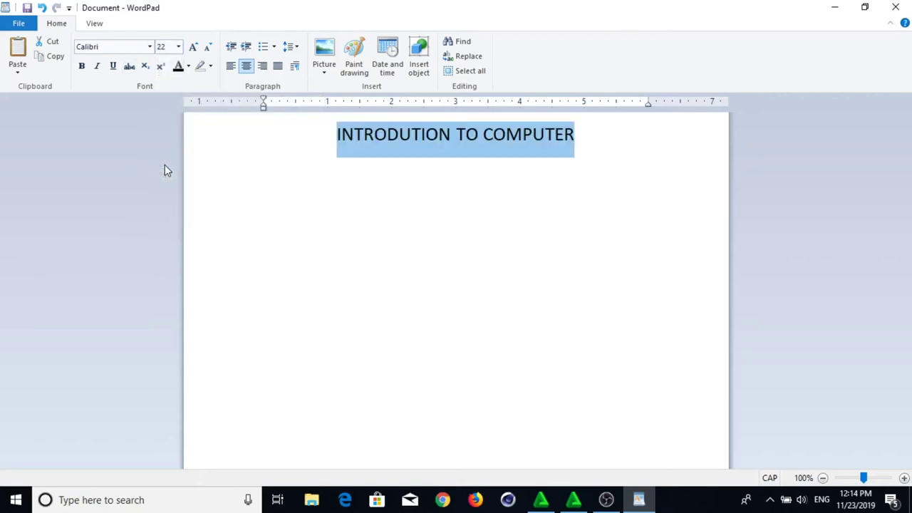
left_click(178, 46)
left_click(162, 221)
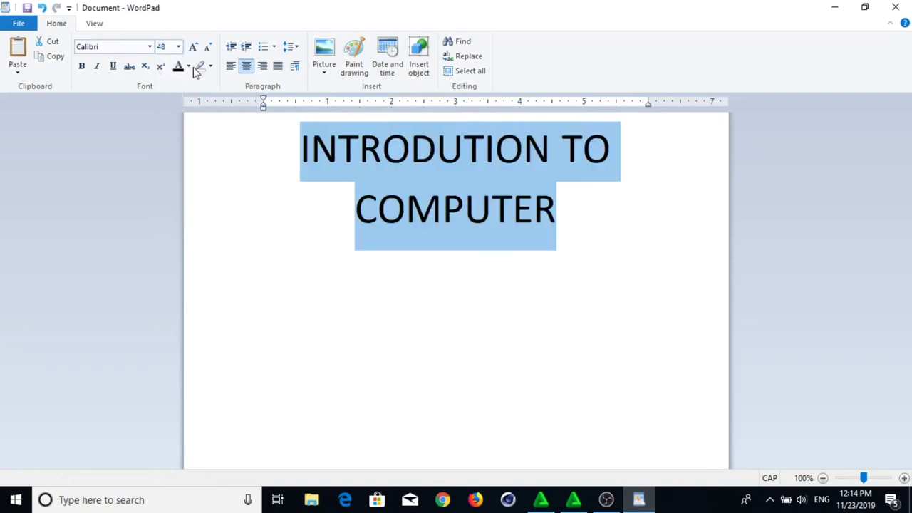
Try a custom font size of 70 on the heading, and reduce it to 18.
left_click(164, 46)
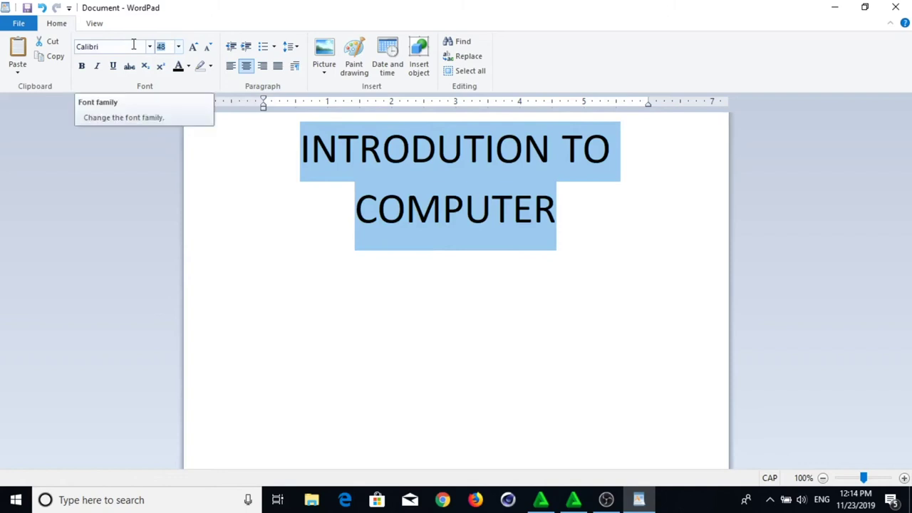
type("72")
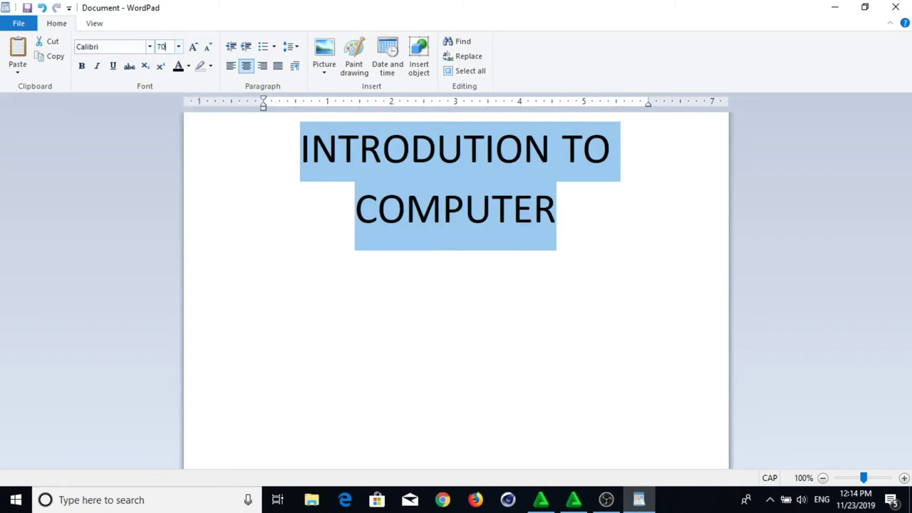
key("Return")
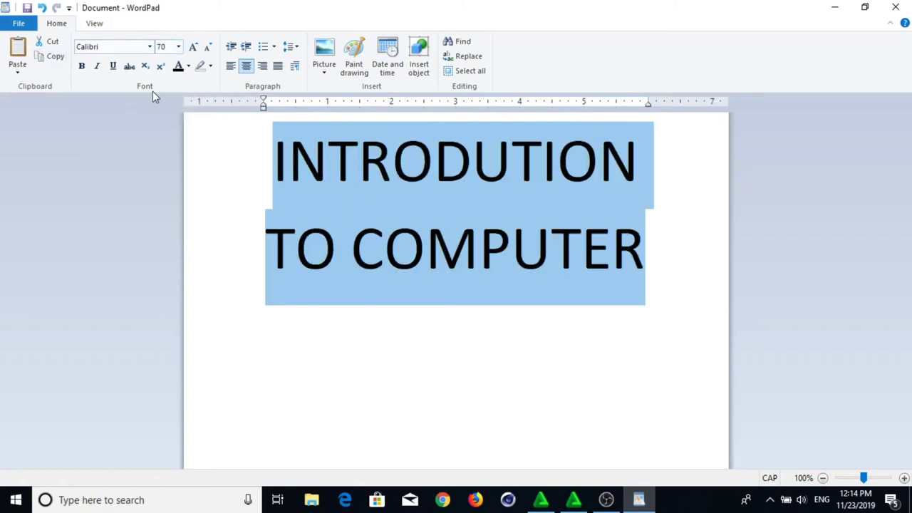
left_click(178, 47)
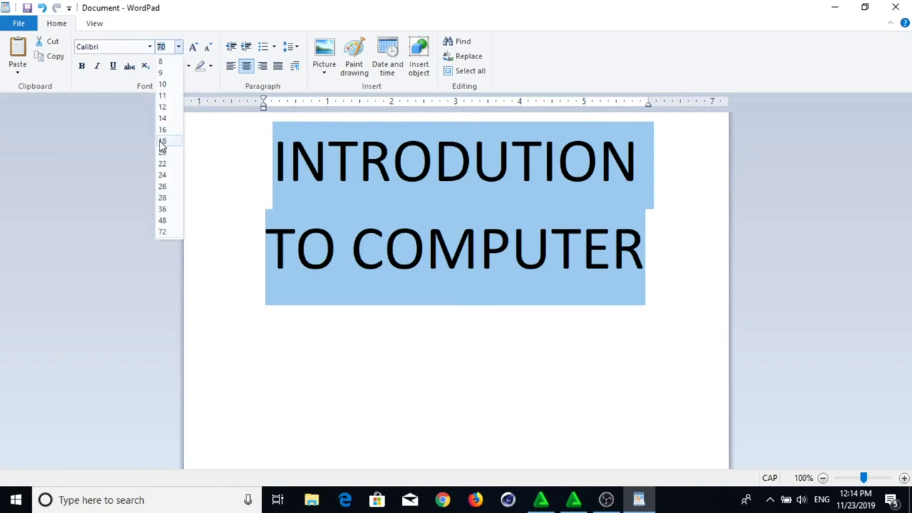
left_click(164, 141)
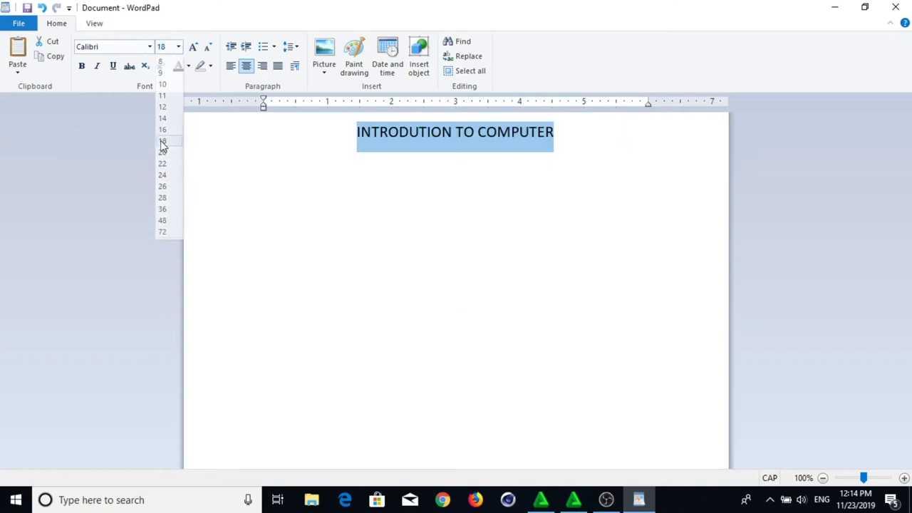
Apply bold, italic and underline formatting to the heading line.
left_click(84, 67)
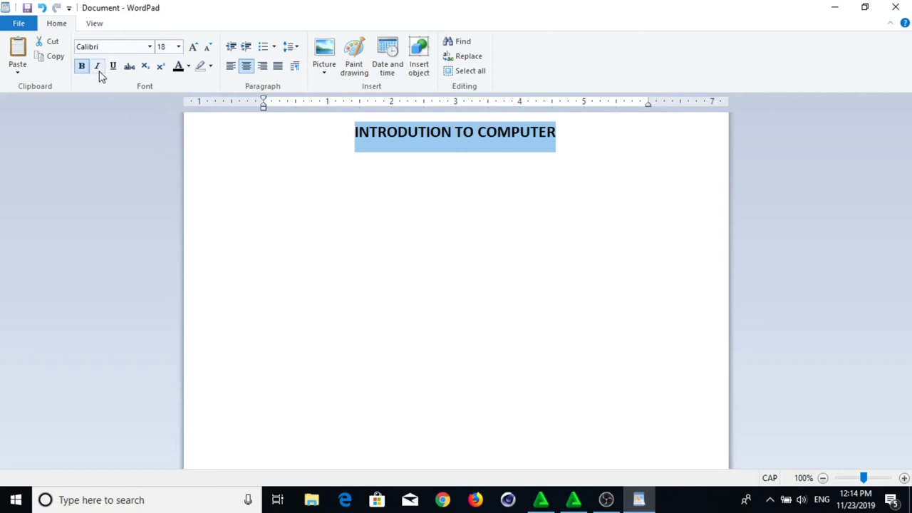
left_click(98, 68)
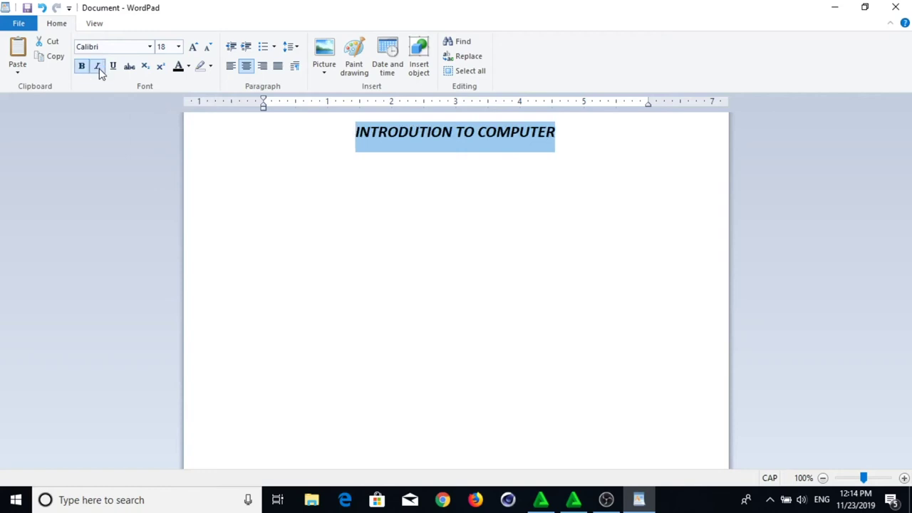
left_click(113, 68)
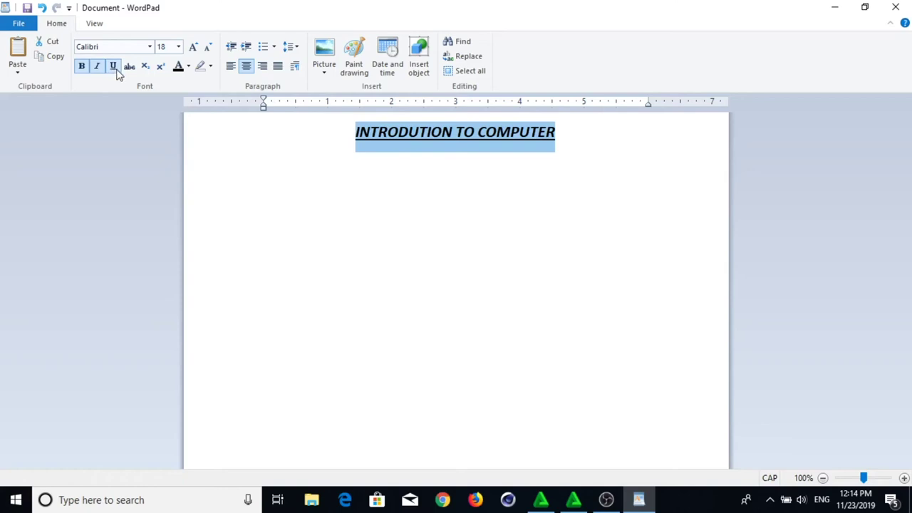
left_click(574, 130)
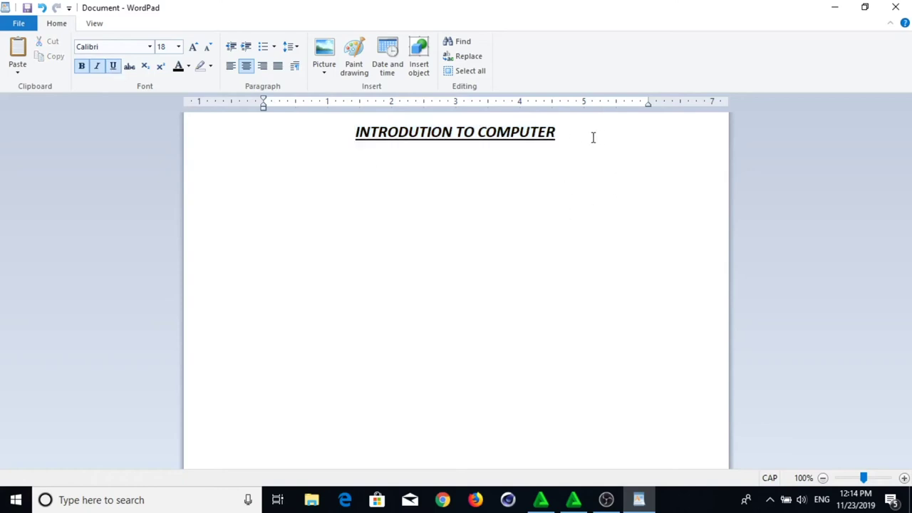
Reselect the whole heading and remove its bold, italic and underline formatting.
left_click_drag(574, 138, 324, 136)
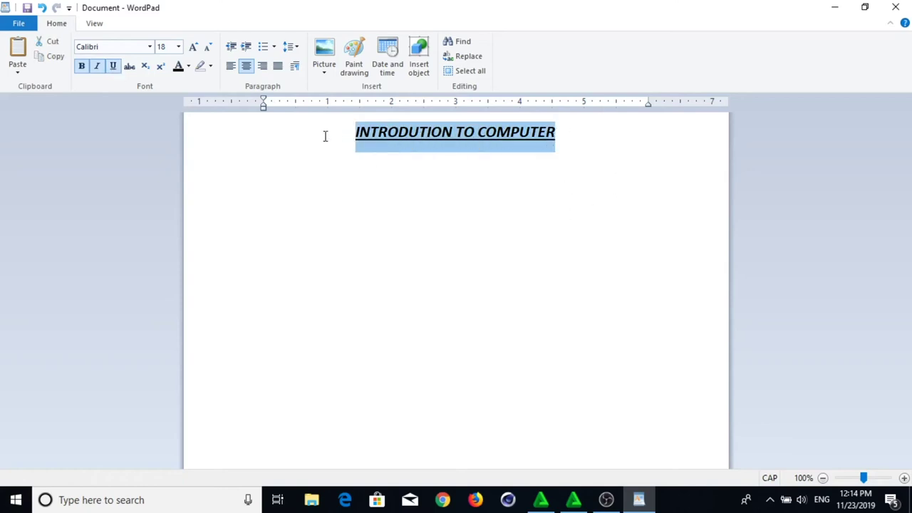
left_click(583, 144)
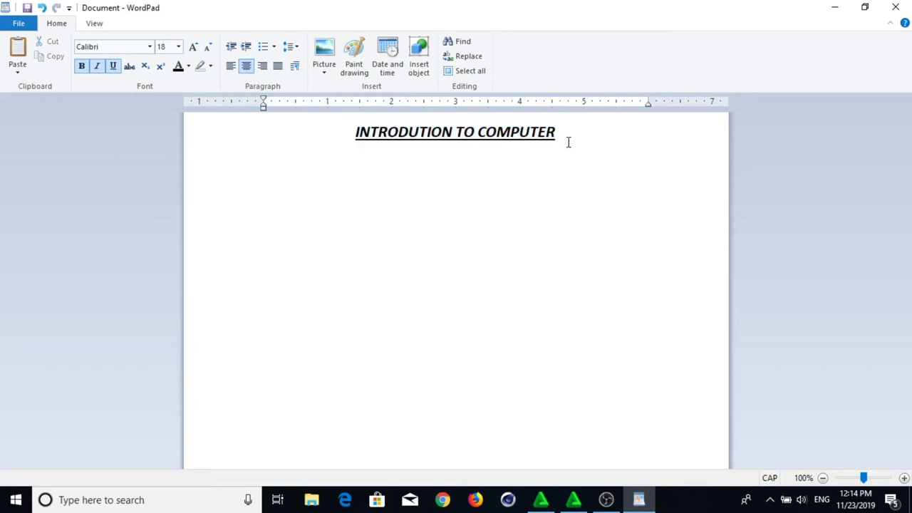
left_click(563, 139)
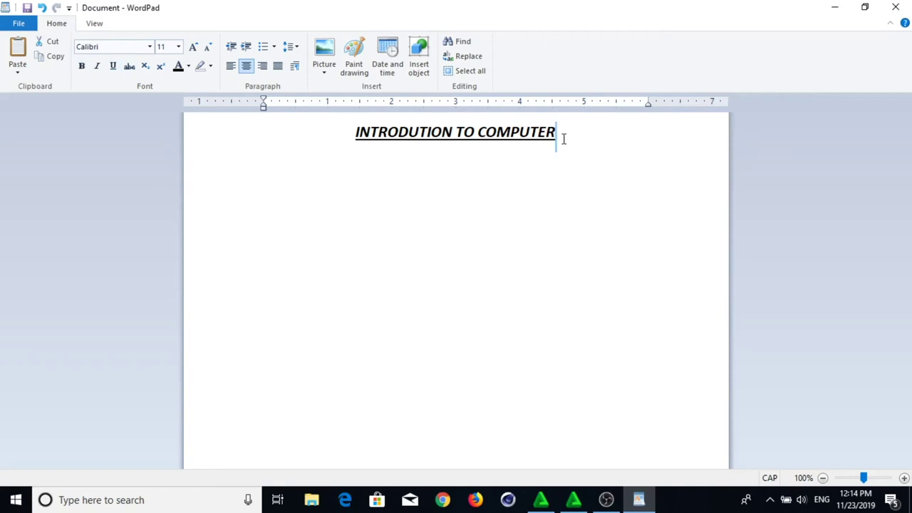
left_click_drag(563, 139, 320, 128)
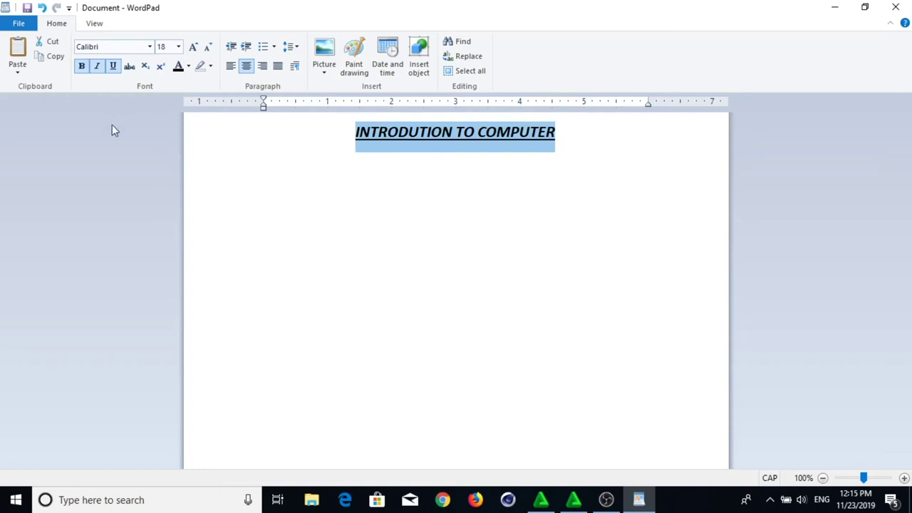
left_click(81, 66)
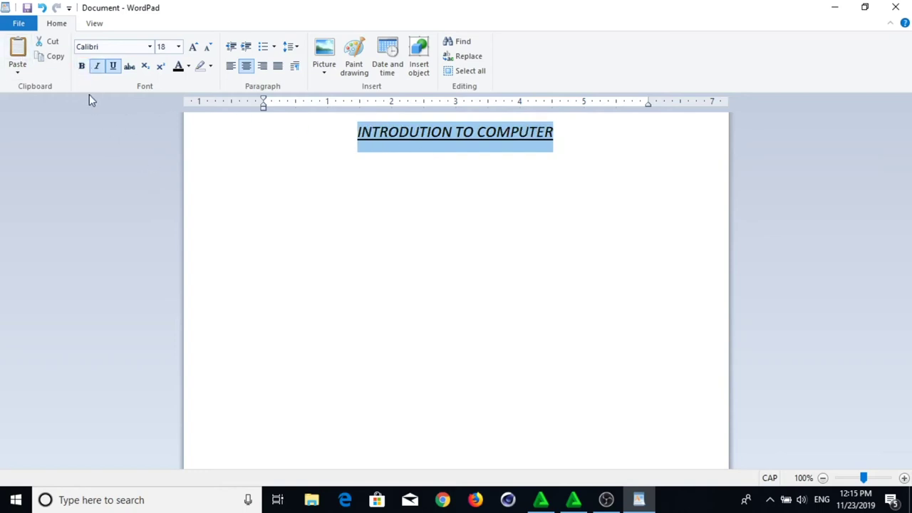
left_click(97, 66)
left_click(113, 65)
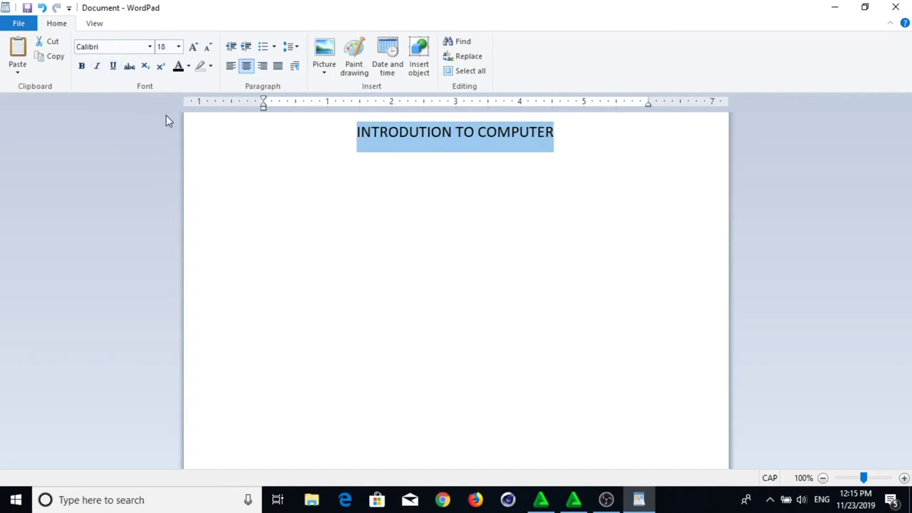
Try the Broadway and BN Machine font families on the selected heading.
left_click(149, 46)
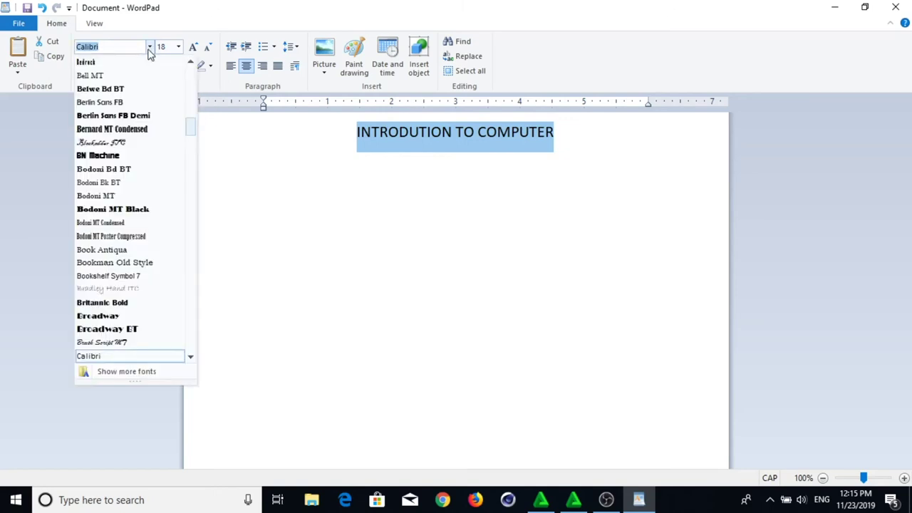
scroll(120, 146, "down", 4)
left_click(117, 154)
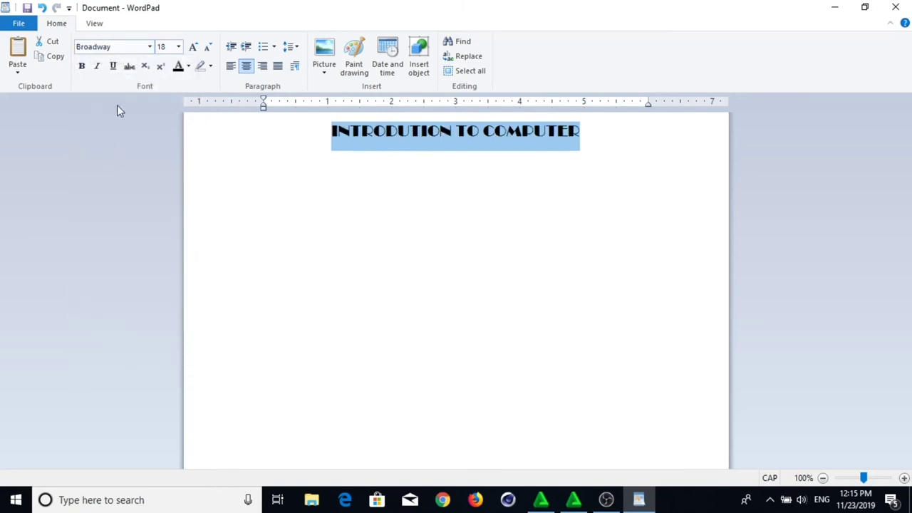
left_click(149, 47)
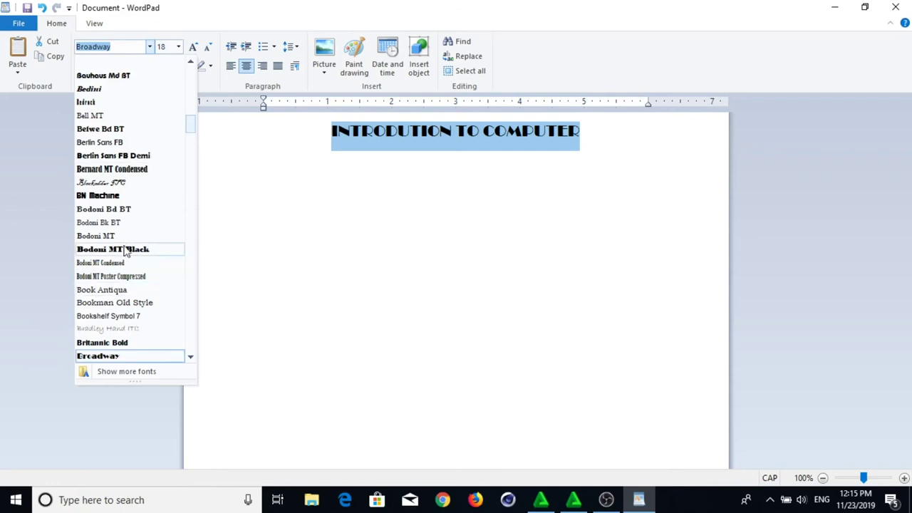
left_click(106, 193)
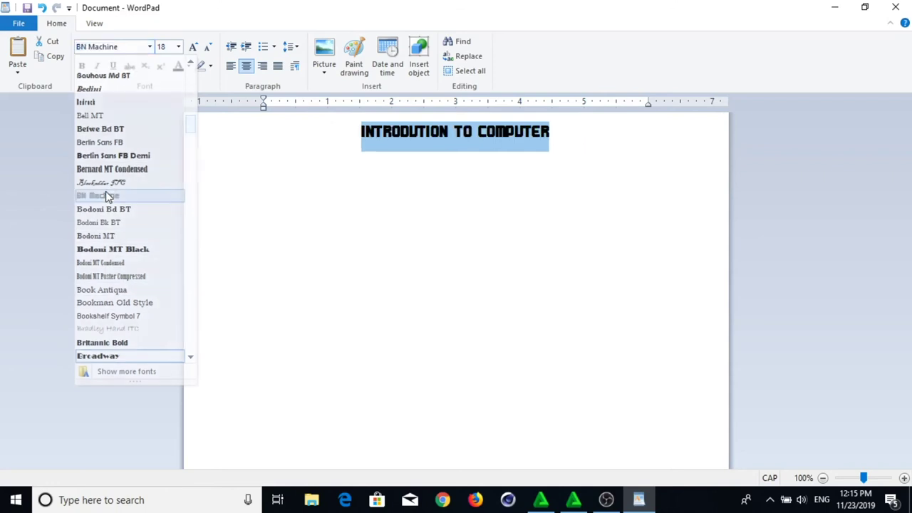
Change the selected heading's font family to Abduction2002.
left_click(146, 47)
left_click(149, 46)
scroll(118, 233, "up", 8)
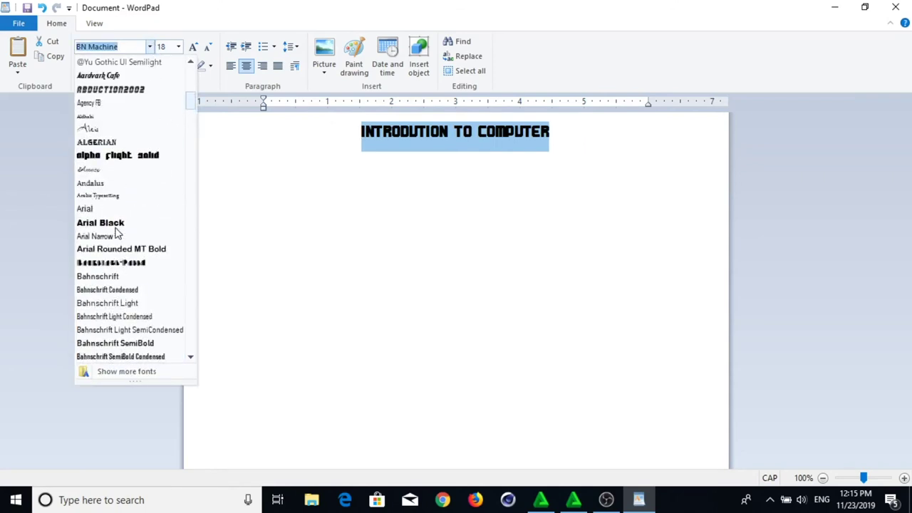
scroll(118, 233, "up", 1)
left_click(112, 250)
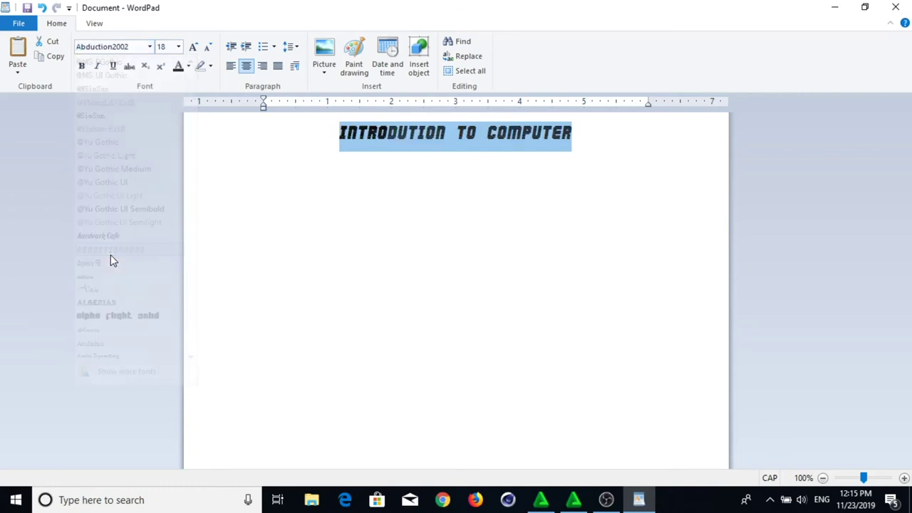
Set the heading's font size to 24 and its text colour to red, and deselect it.
left_click(179, 47)
left_click(164, 177)
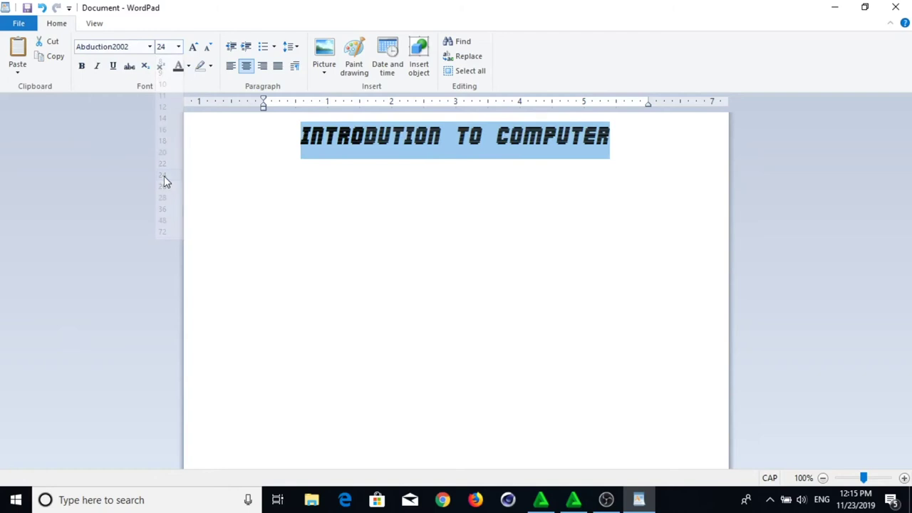
left_click(188, 65)
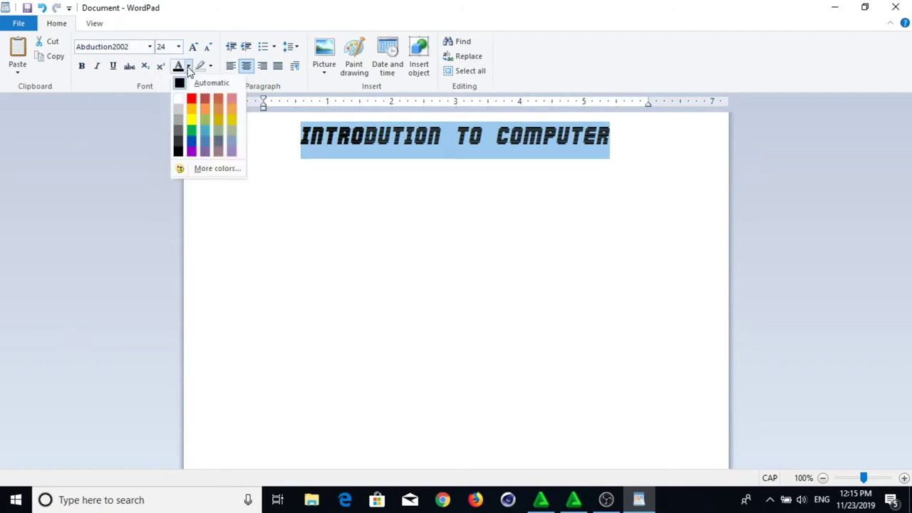
left_click(193, 100)
left_click(611, 136)
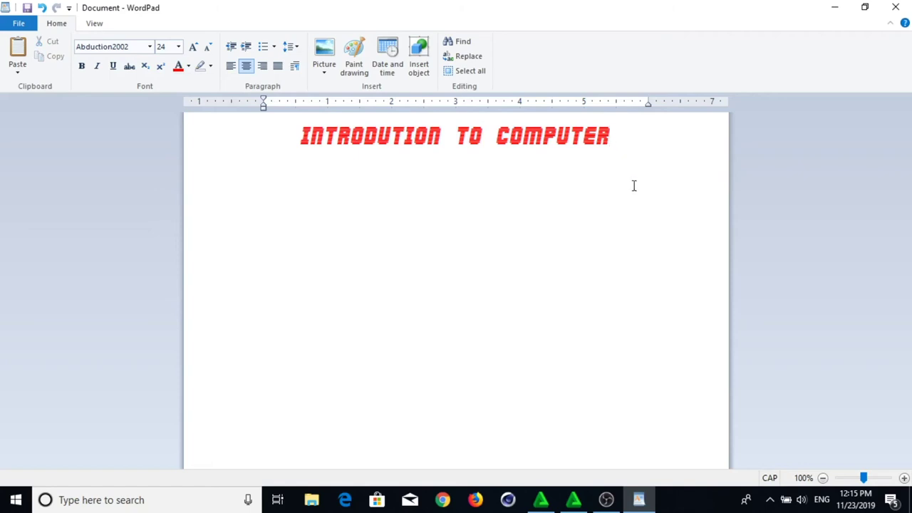
left_click_drag(635, 145, 318, 139)
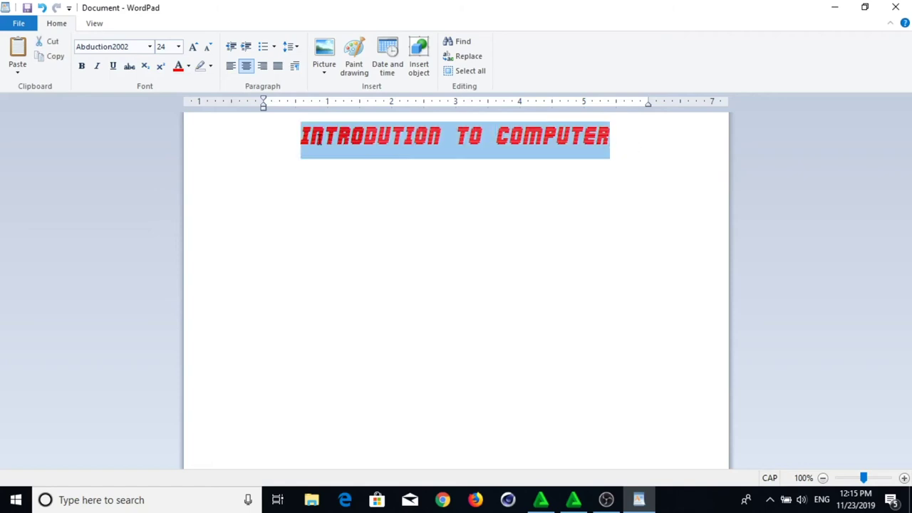
left_click(188, 66)
left_click(529, 233)
left_click(485, 193)
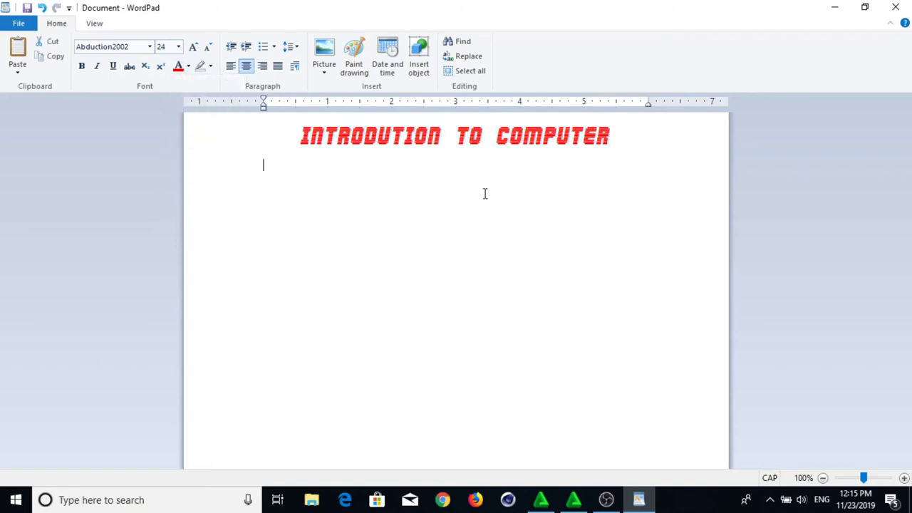
Colour the first three heading letters "INT" green and the next four letters "RODU" yellow.
left_click_drag(300, 139, 337, 139)
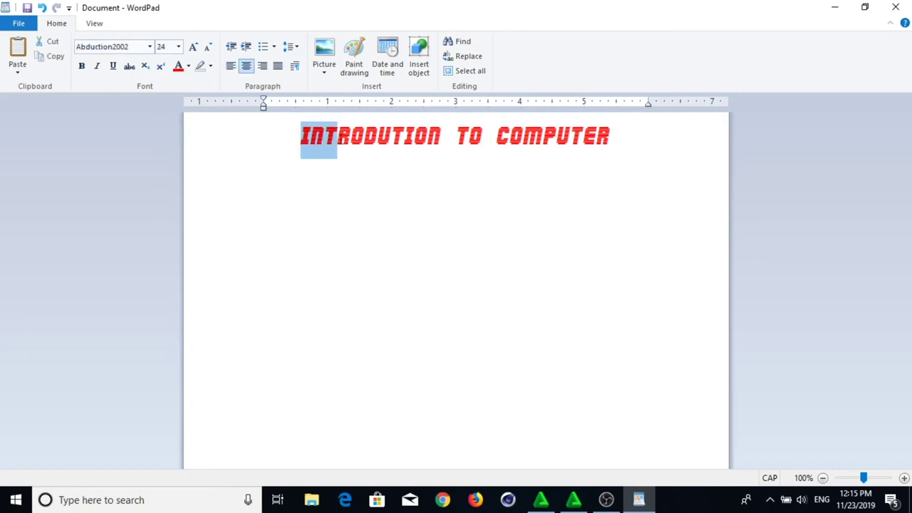
left_click(189, 67)
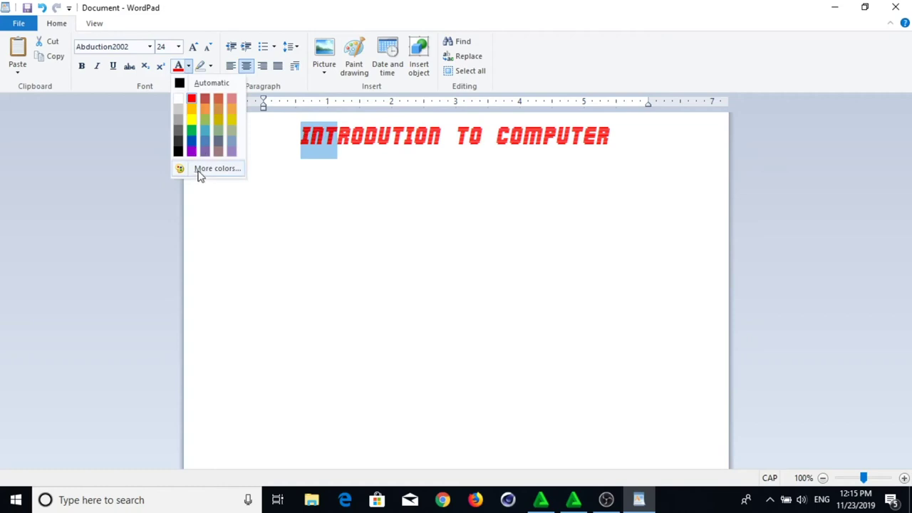
left_click(191, 130)
left_click_drag(337, 139, 391, 136)
left_click(189, 66)
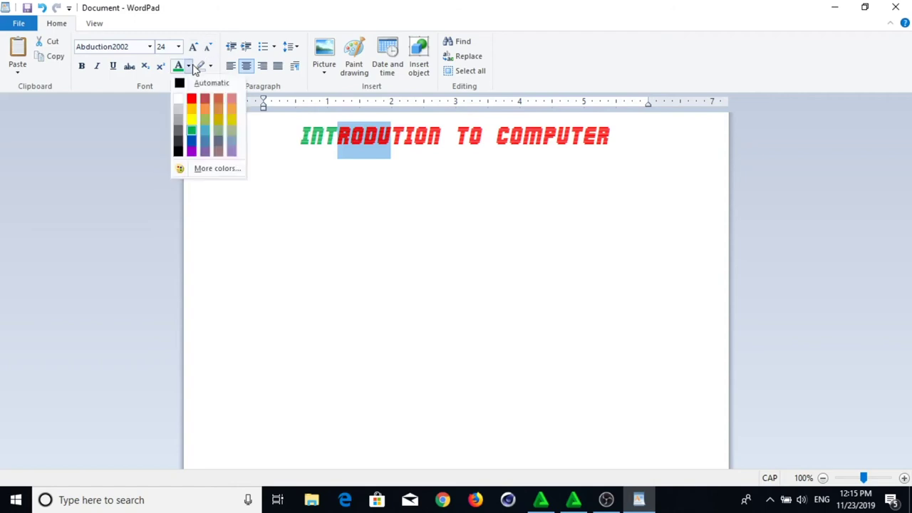
left_click(195, 120)
Recolour the heading letters "RODU" blue-grey and deselect them.
left_click(417, 141)
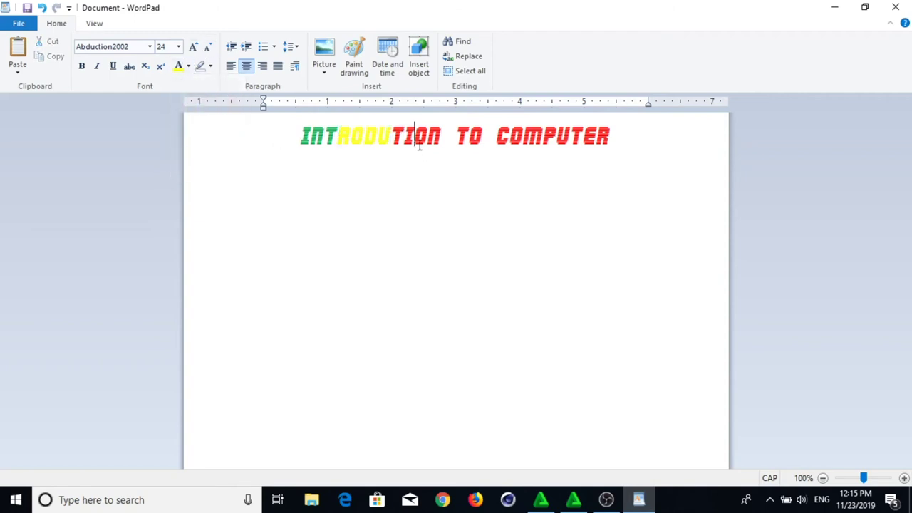
left_click_drag(395, 135, 441, 139)
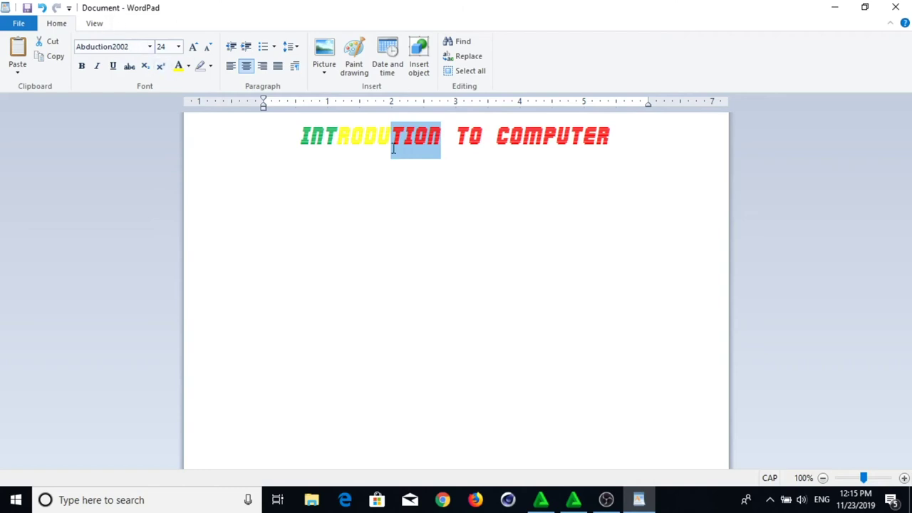
left_click(337, 137)
left_click_drag(338, 137, 390, 139)
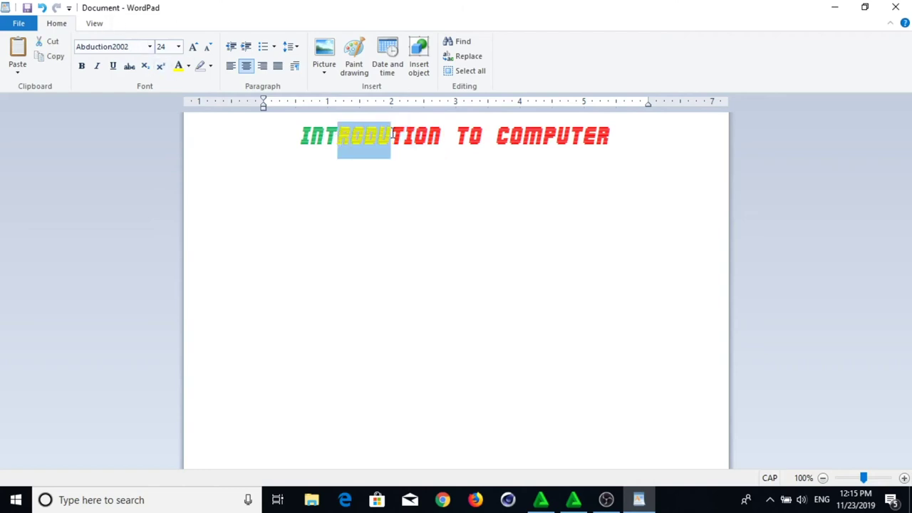
left_click(186, 67)
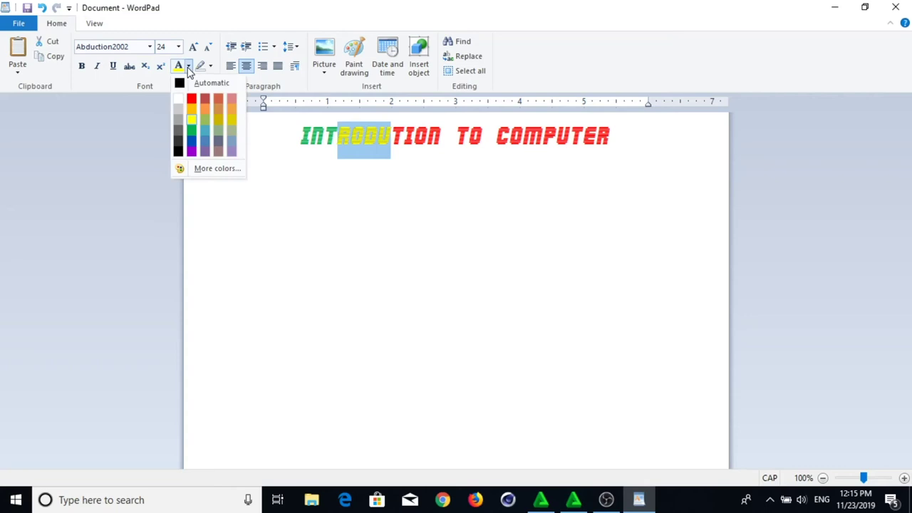
left_click(218, 146)
left_click(392, 146)
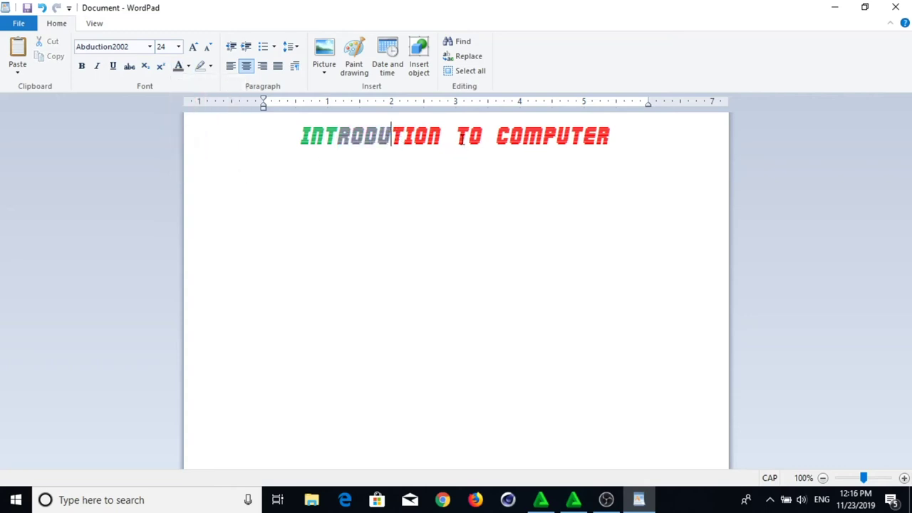
Colour the heading's word "TO" purple and deselect it.
left_click_drag(457, 141, 483, 142)
left_click(178, 47)
left_click(178, 46)
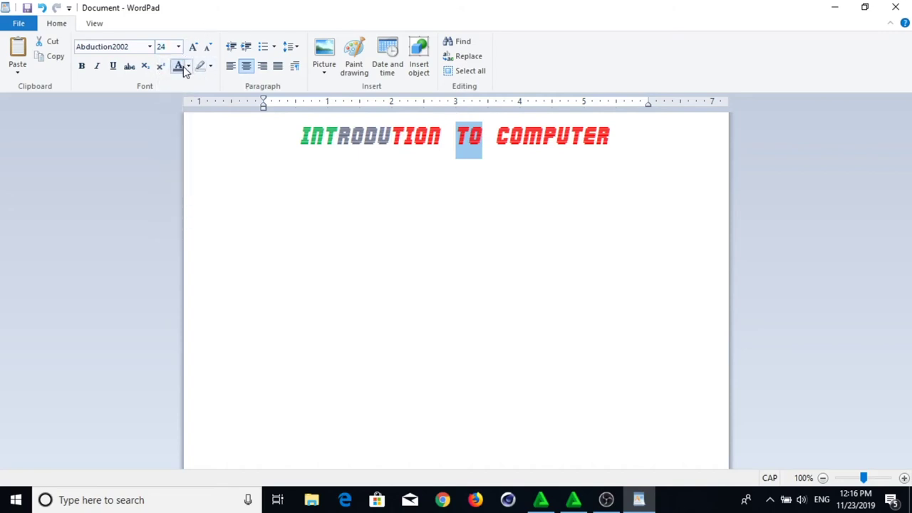
left_click(188, 67)
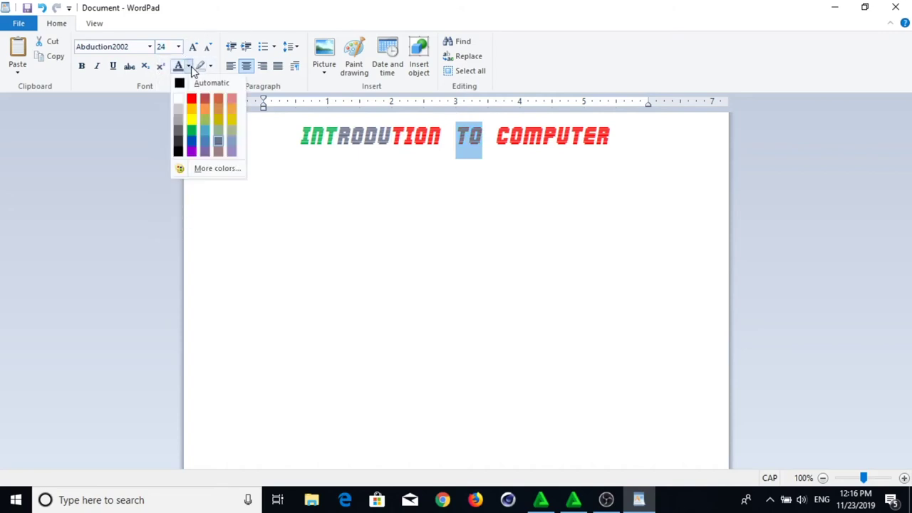
left_click(192, 151)
left_click(517, 135)
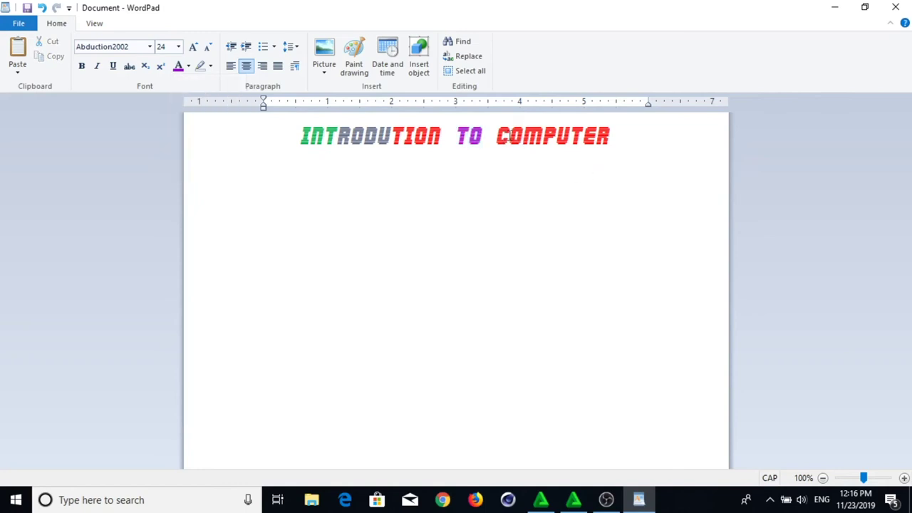
Colour the heading's word "COMPUTER" light blue and deselect it.
left_click_drag(498, 136, 674, 143)
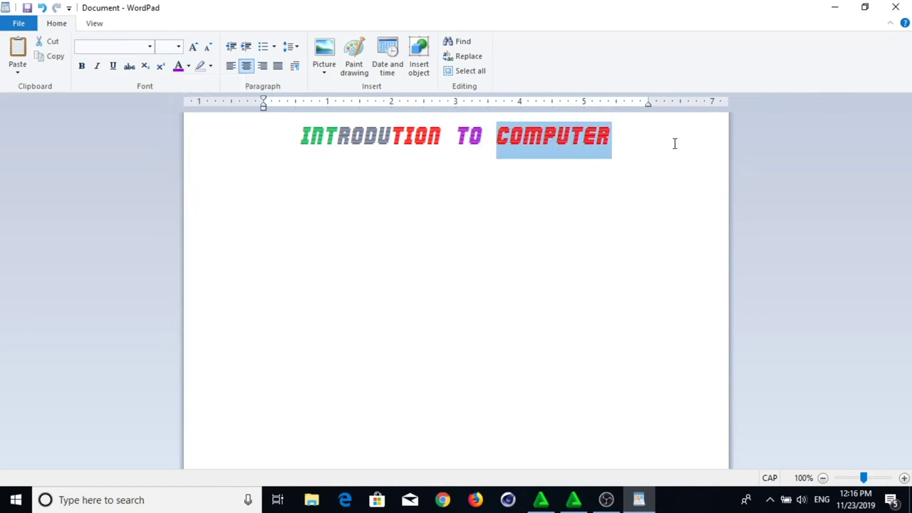
left_click(189, 67)
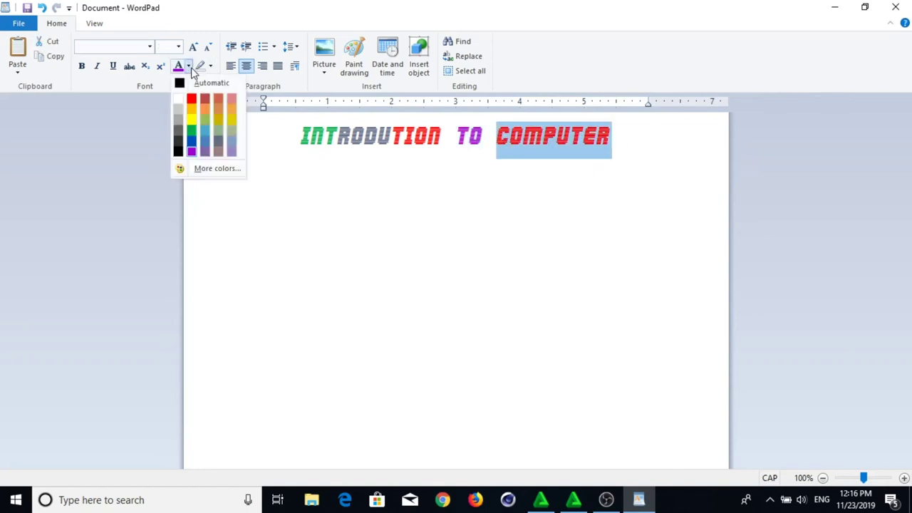
left_click(203, 134)
key("Left")
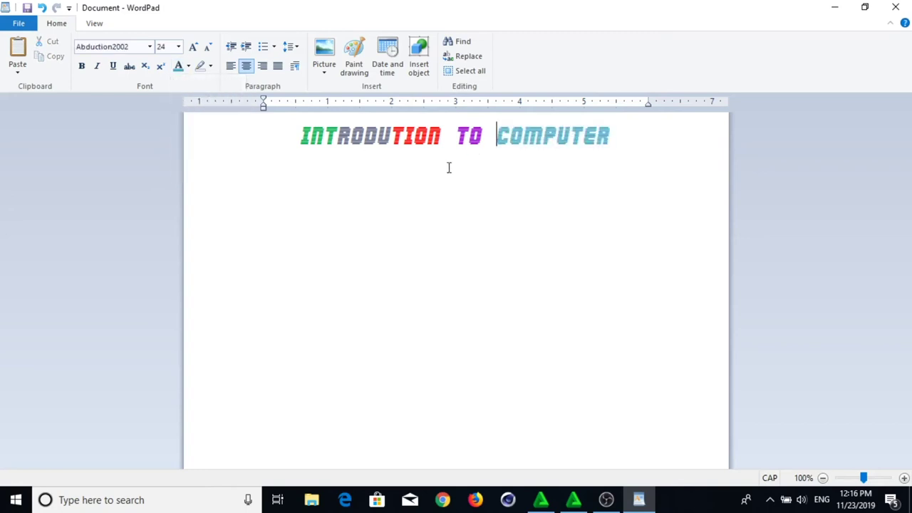
Select the whole heading and grow its font size in increments up to 100.
left_click(397, 143)
left_click_drag(301, 136, 555, 147)
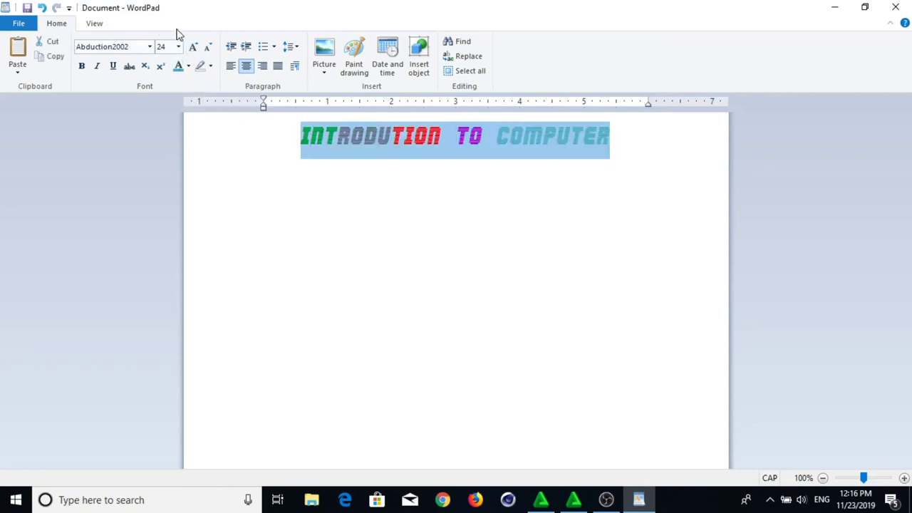
left_click(194, 47)
left_click(195, 47)
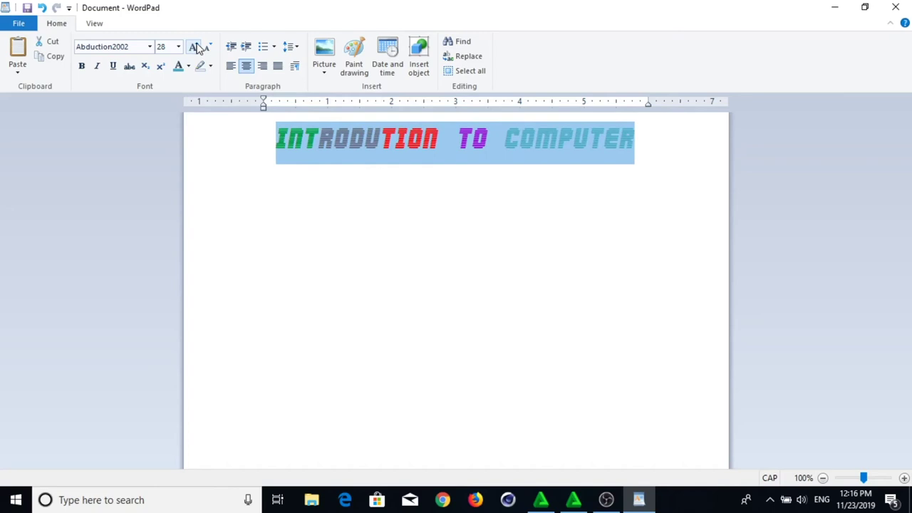
left_click(194, 47)
left_click(195, 47)
left_click(194, 47)
left_click(195, 47)
left_click(195, 47)
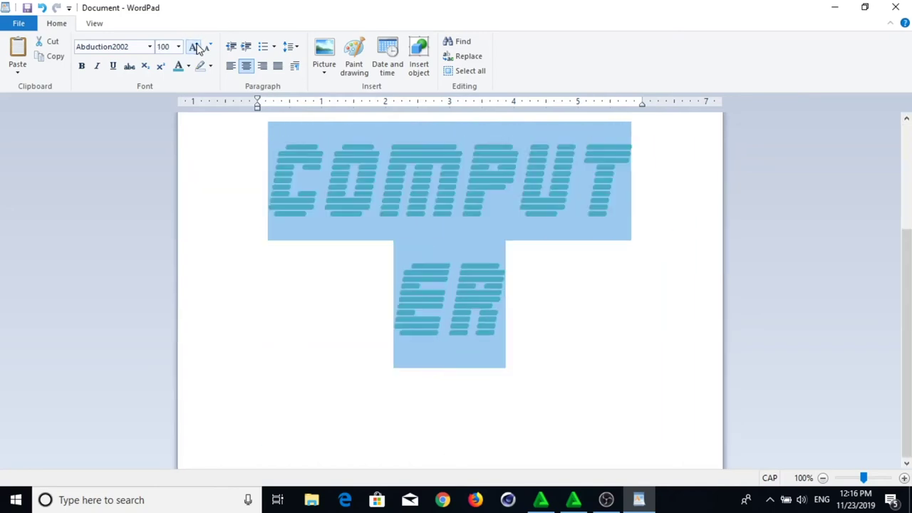
Shrink the selected heading's font size in increments down to 26.
left_click(207, 48)
left_click(208, 49)
left_click(207, 49)
left_click(207, 48)
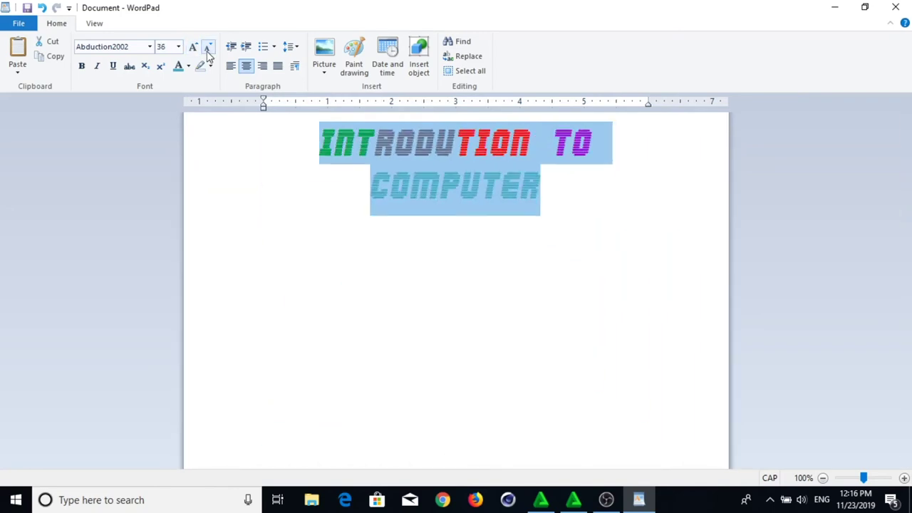
left_click(208, 48)
left_click(207, 49)
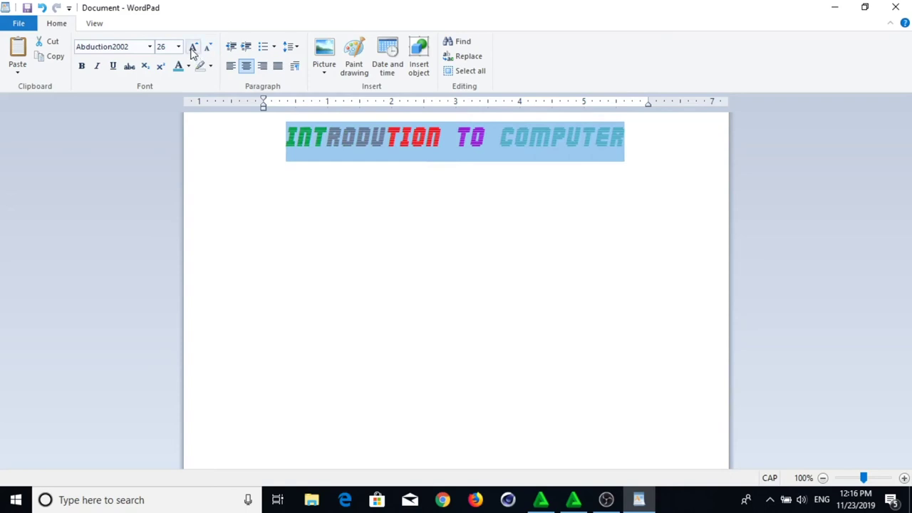
Try a red and then a cyan highlight behind the whole heading, and deselect it.
left_click(211, 66)
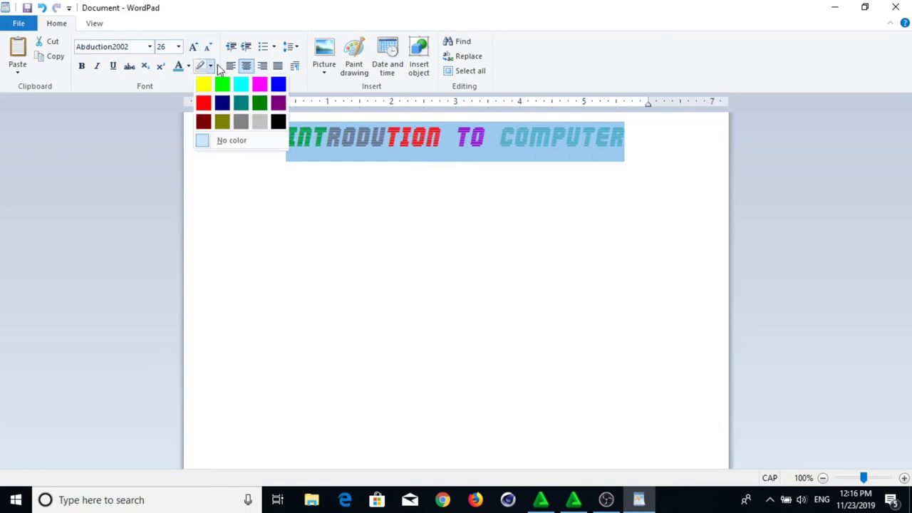
left_click(204, 104)
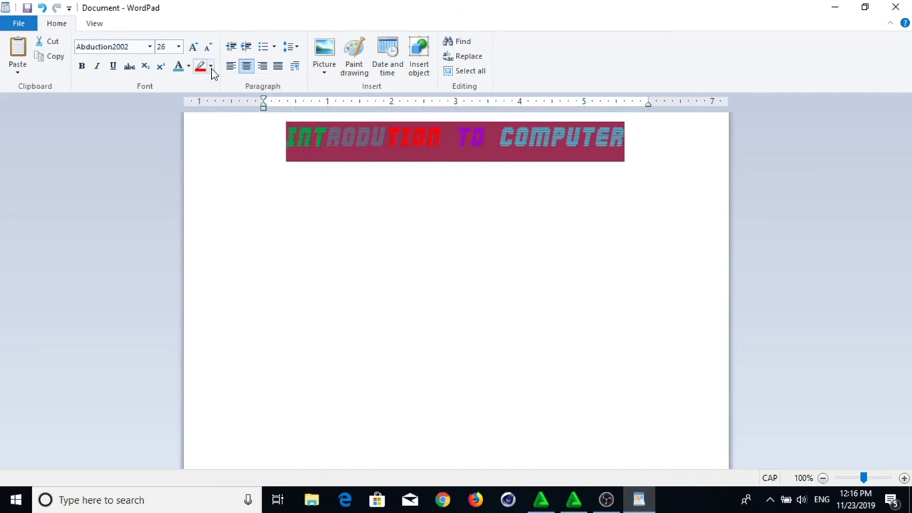
left_click(210, 66)
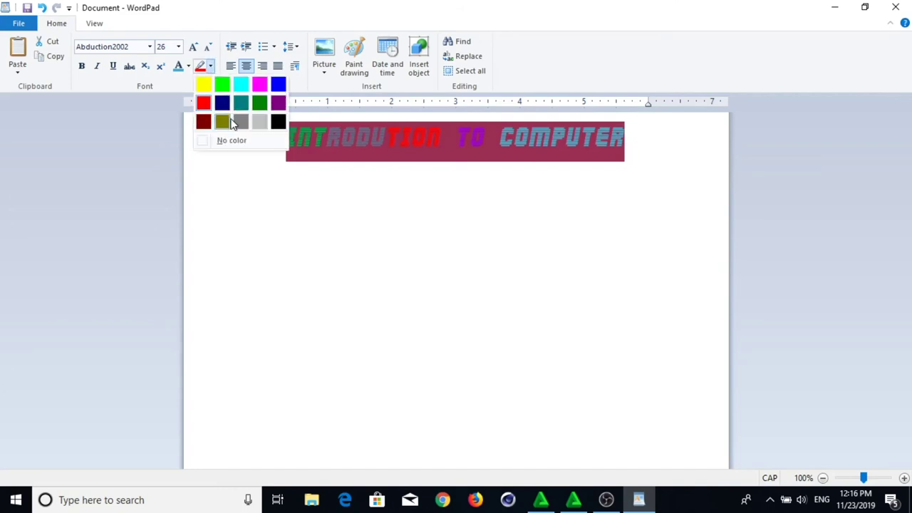
left_click(241, 85)
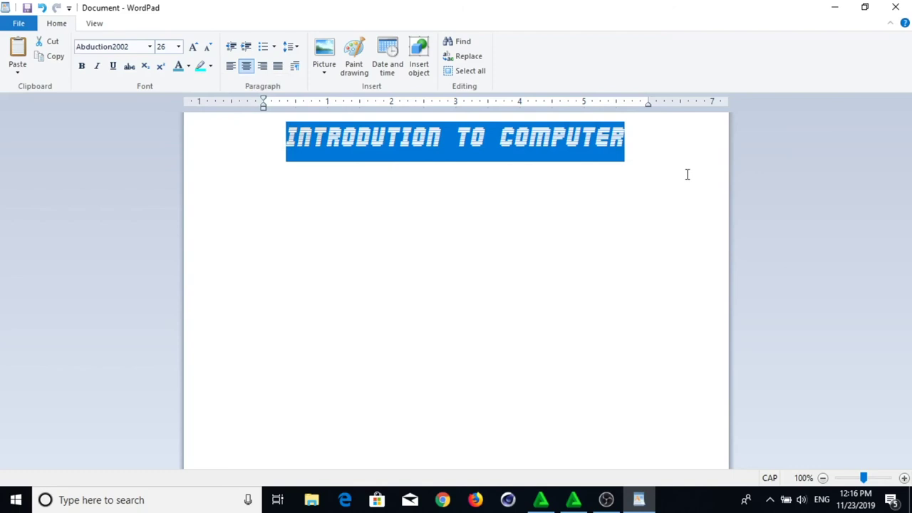
left_click(644, 169)
Try a black highlight behind the whole heading and deselect it.
left_click_drag(630, 146, 278, 141)
left_click(211, 67)
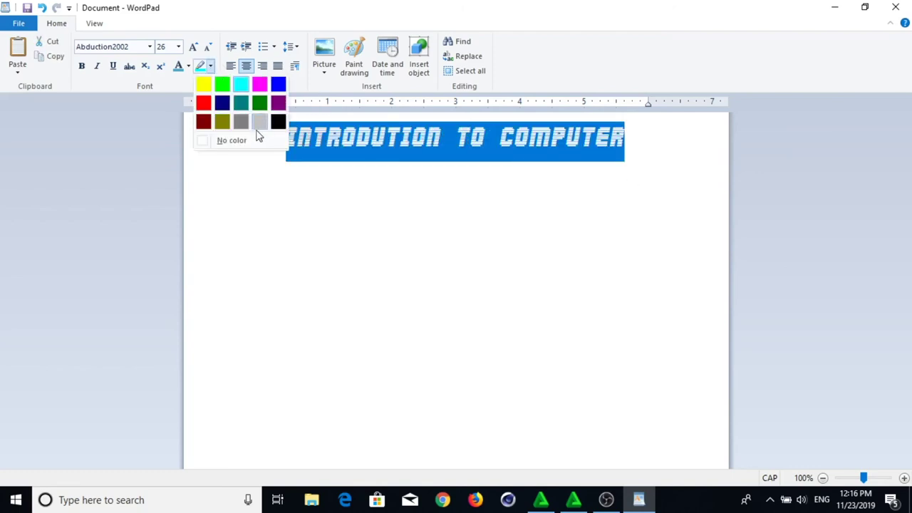
left_click(278, 122)
left_click(651, 161)
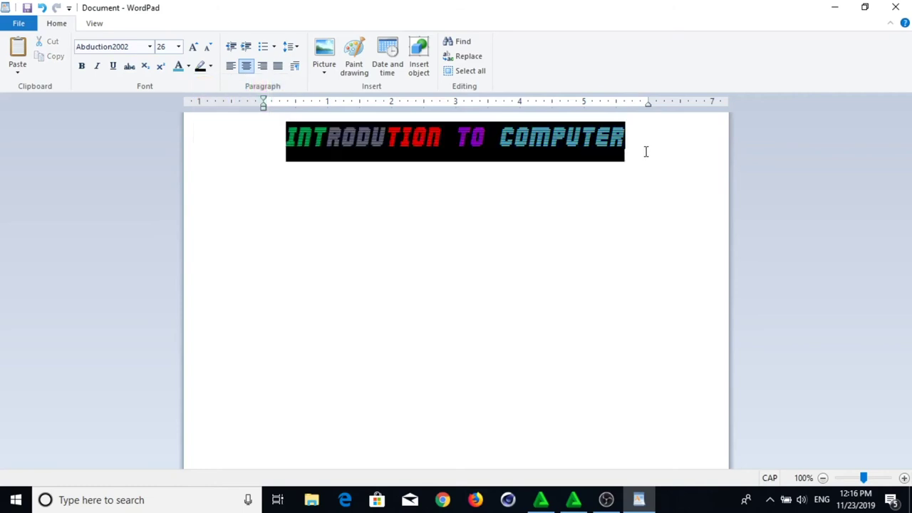
Remove the text highlight from the whole heading.
left_click_drag(643, 153, 312, 140)
left_click(213, 66)
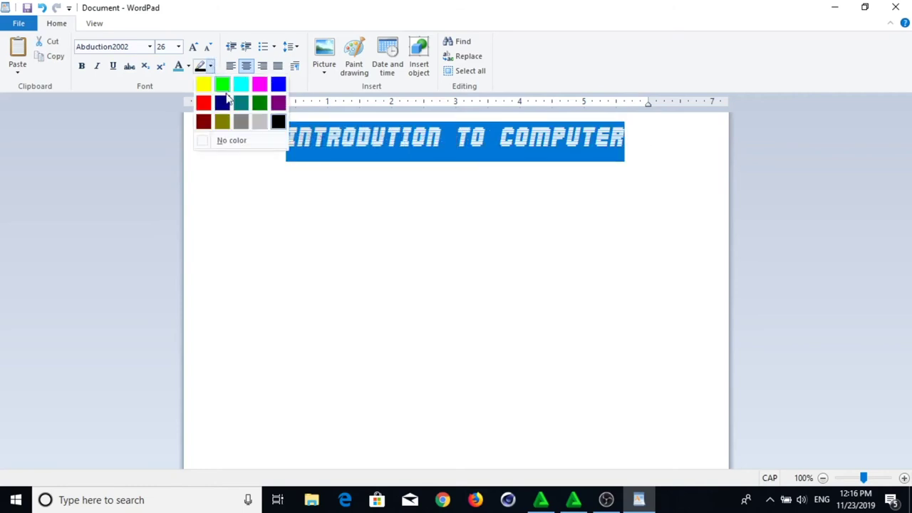
left_click(205, 145)
Write "What is a computer?" on the line below the heading and begin a new paragraph with "computer is an electronic".
left_click(641, 201)
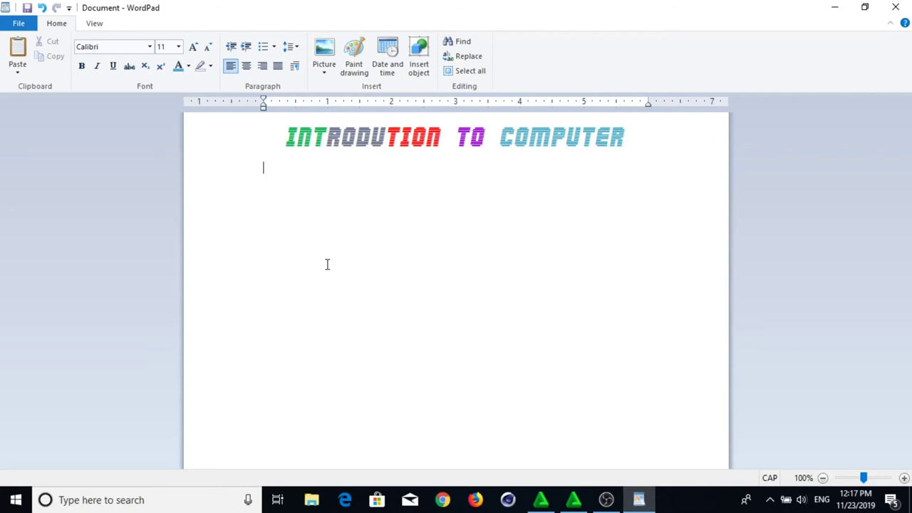
type("Ehw")
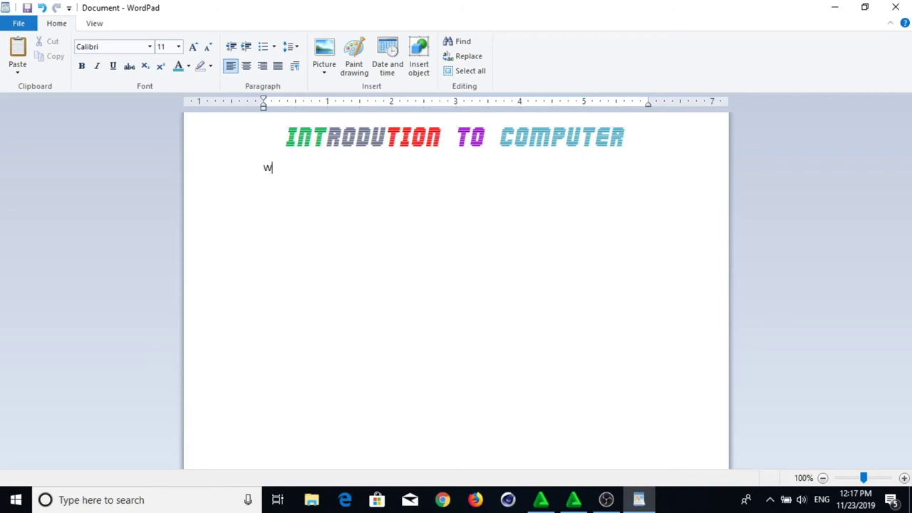
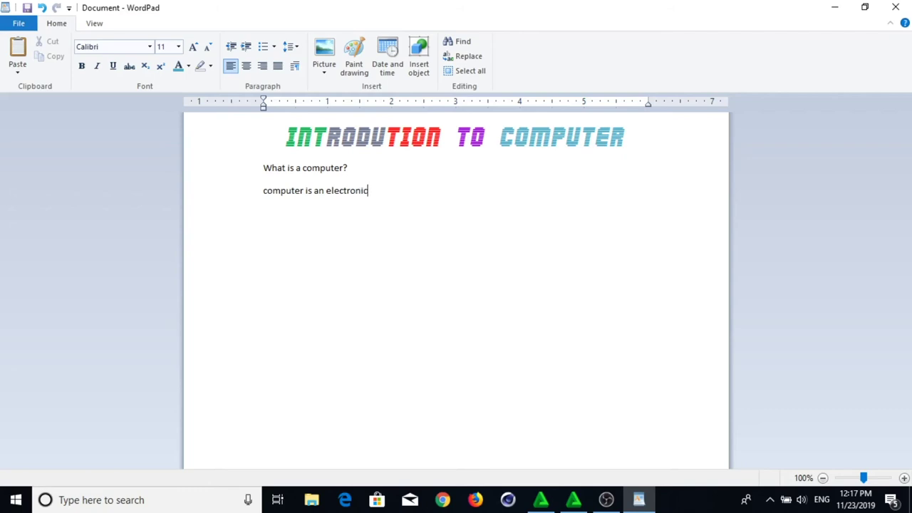
Complete the definition with "machine or device that accept data, process data and bring out the processed data as information".
type("de")
type("ne ")
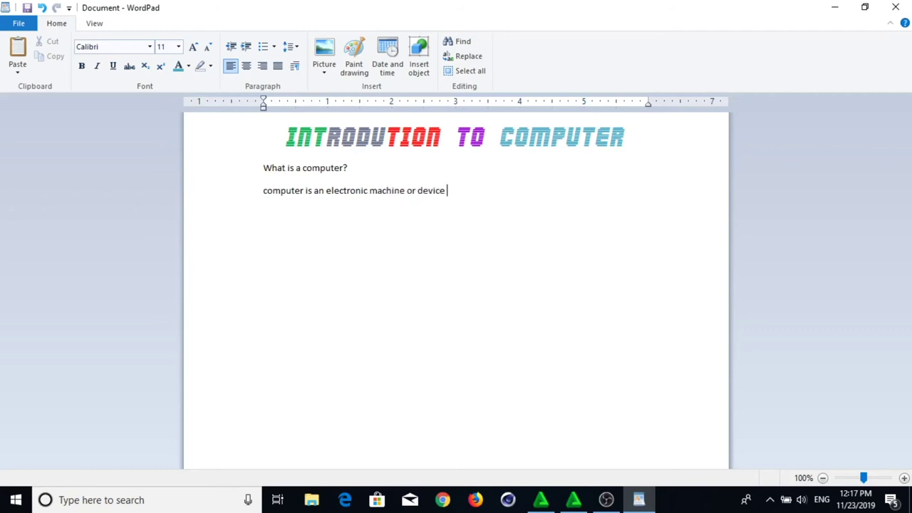
type("that accept data,")
type("process data and b")
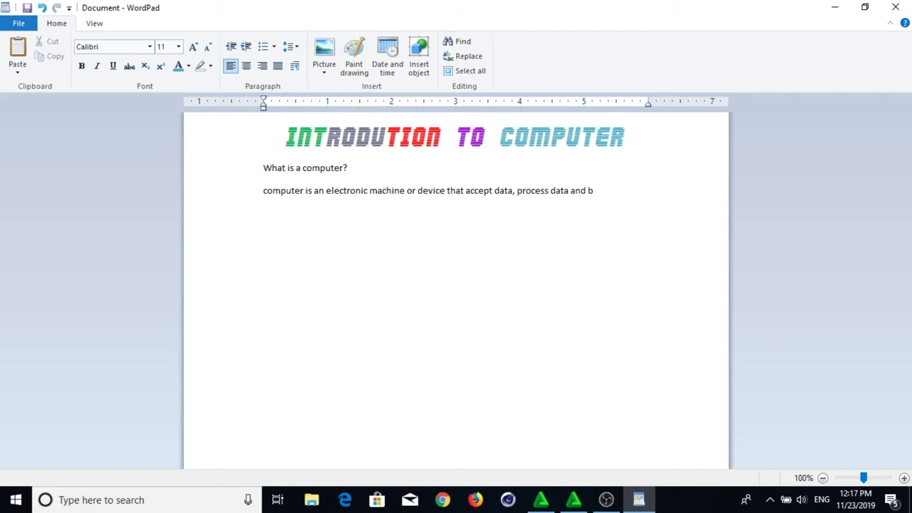
type("ring out the processe")
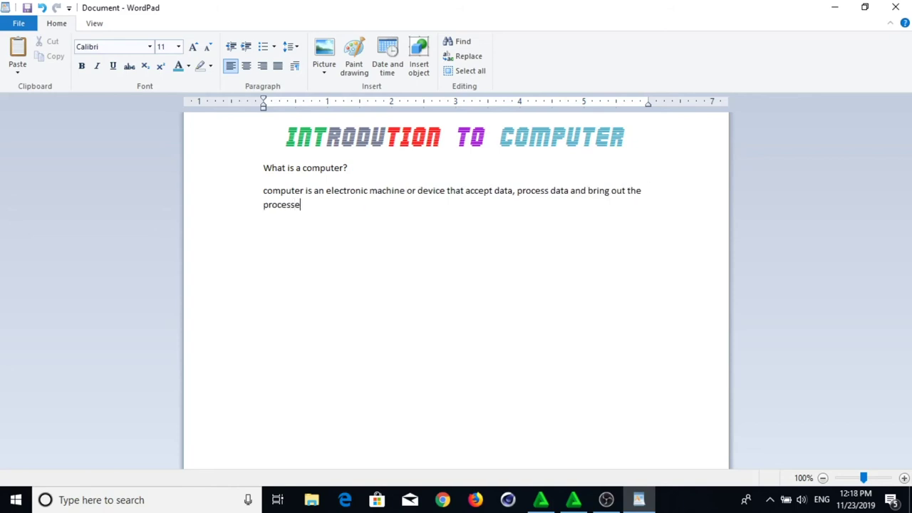
type("d datat as information")
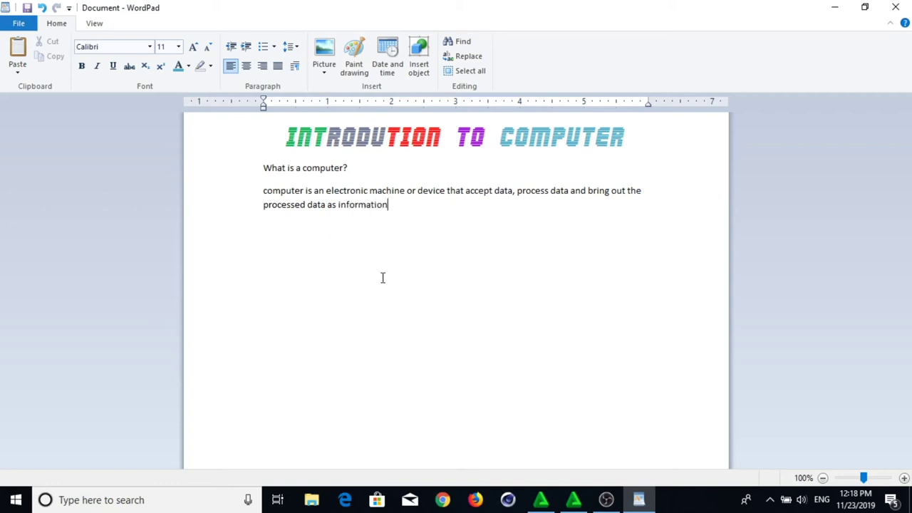
Join the definition to the question line above, and split them into separate paragraphs again.
left_click(265, 184)
key("BackSpace")
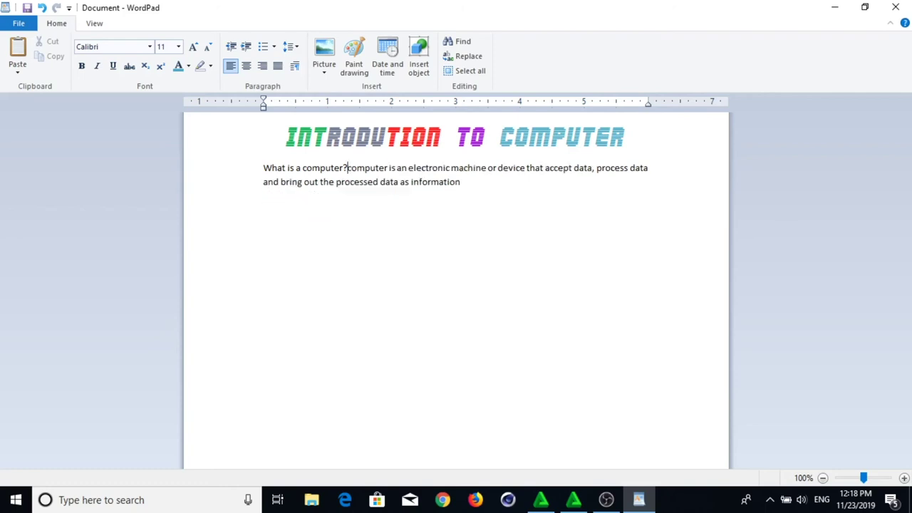
key("Return")
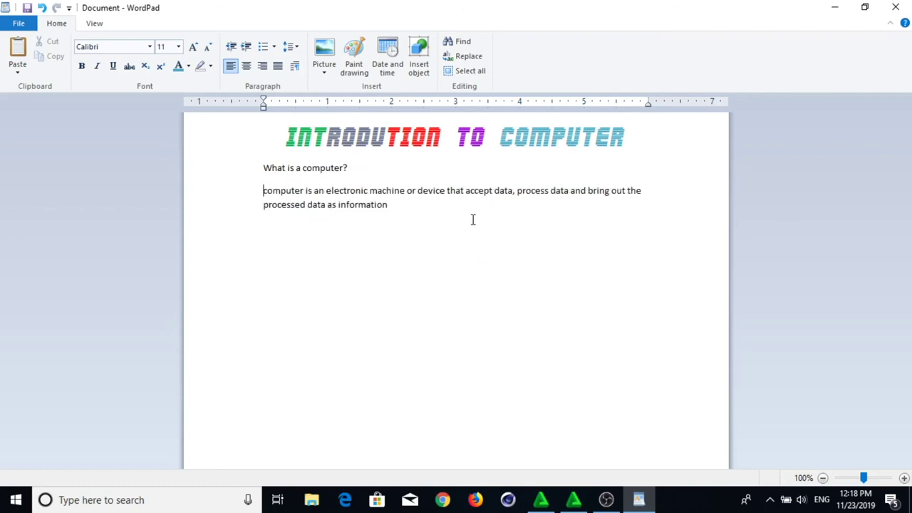
Set the line spacing of the question and the definition paragraph to 1.00.
left_click_drag(399, 214, 202, 163)
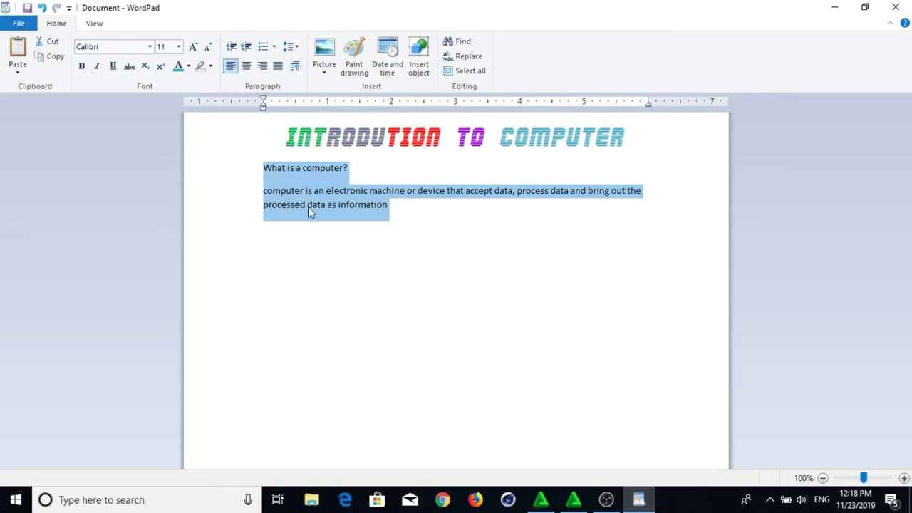
right_click(325, 190)
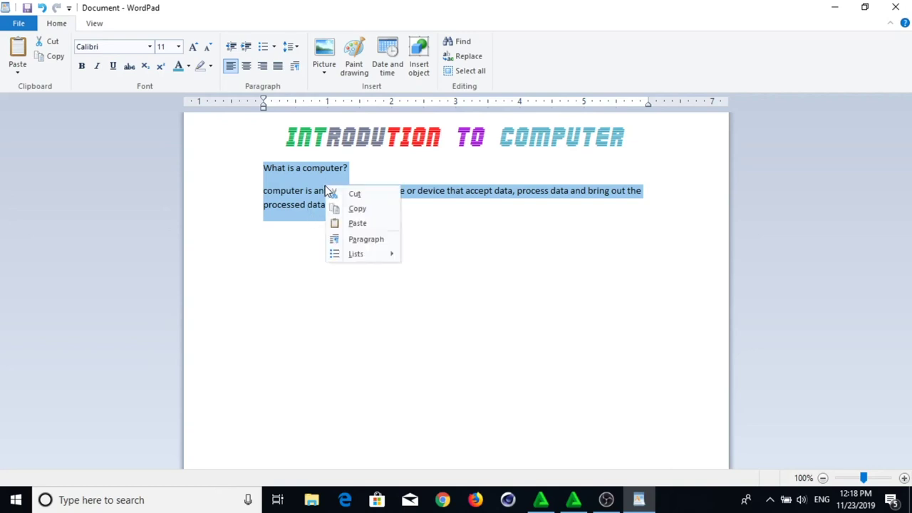
left_click(367, 240)
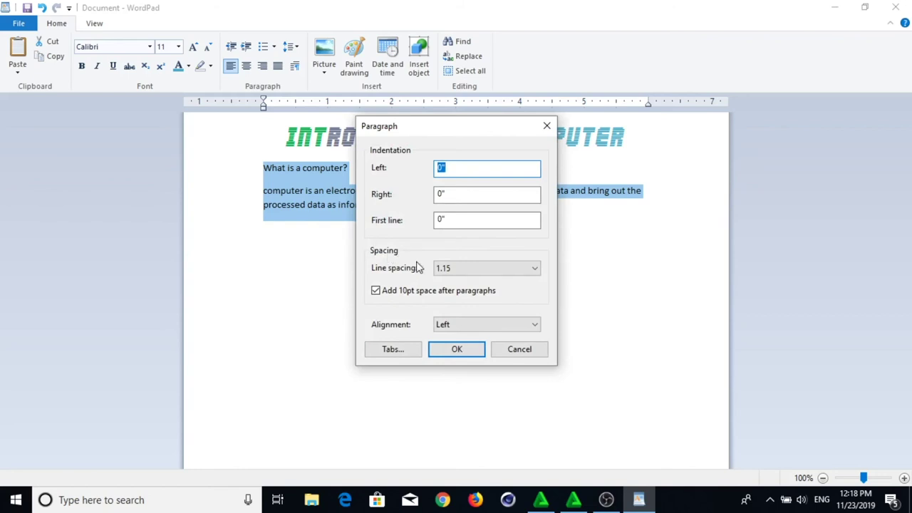
left_click(468, 273)
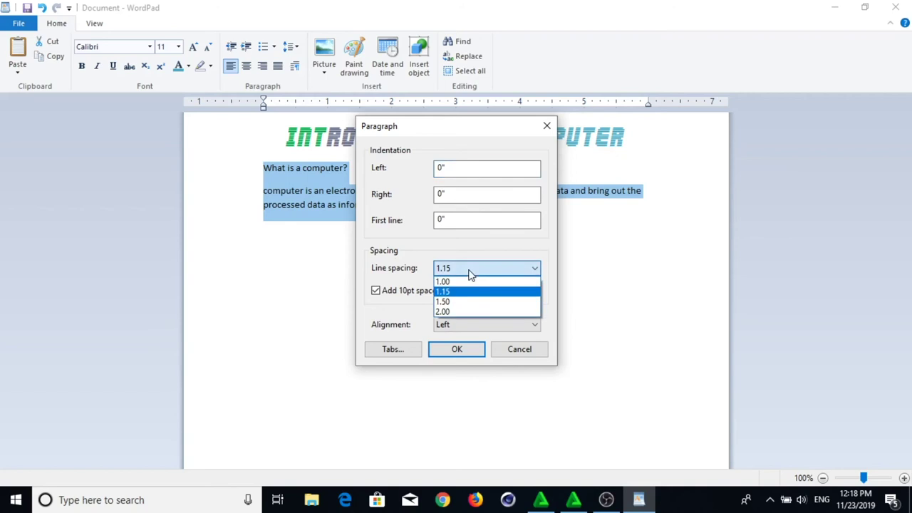
left_click(460, 283)
left_click(456, 349)
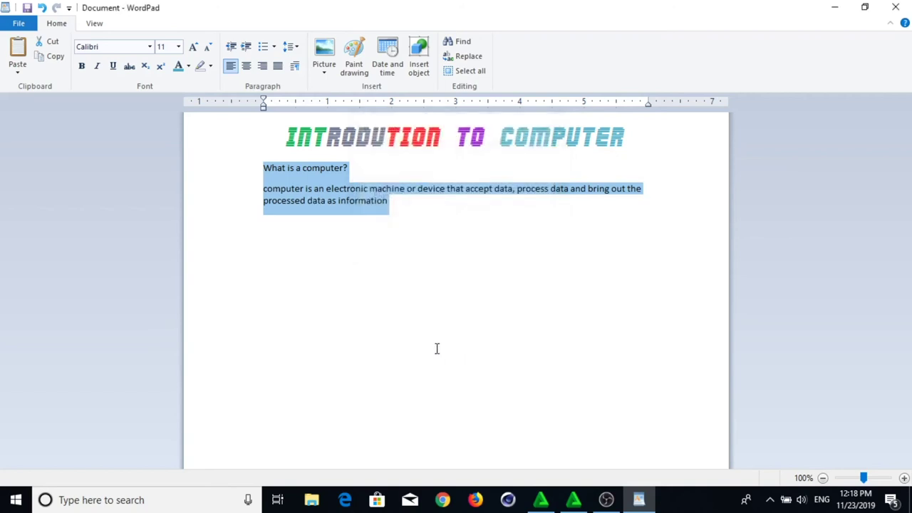
Change the line spacing of the question and the definition paragraph to 1.50.
right_click(356, 197)
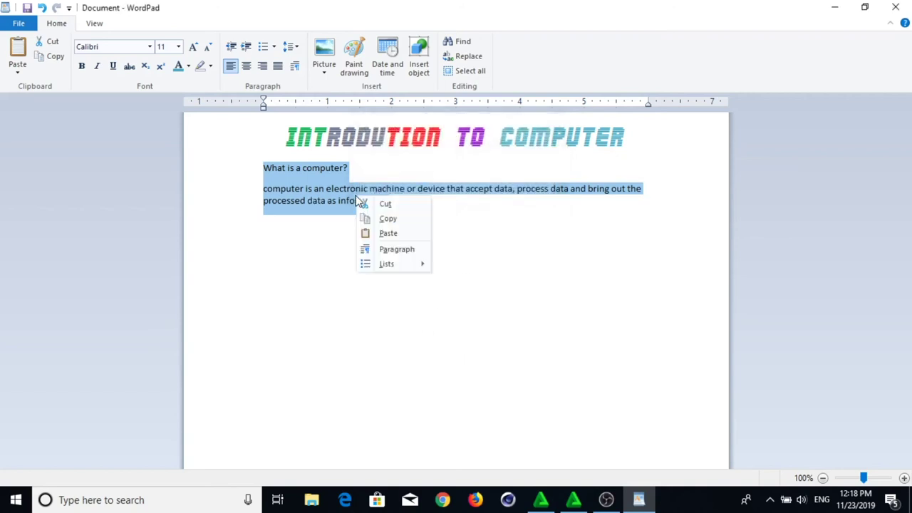
left_click(397, 249)
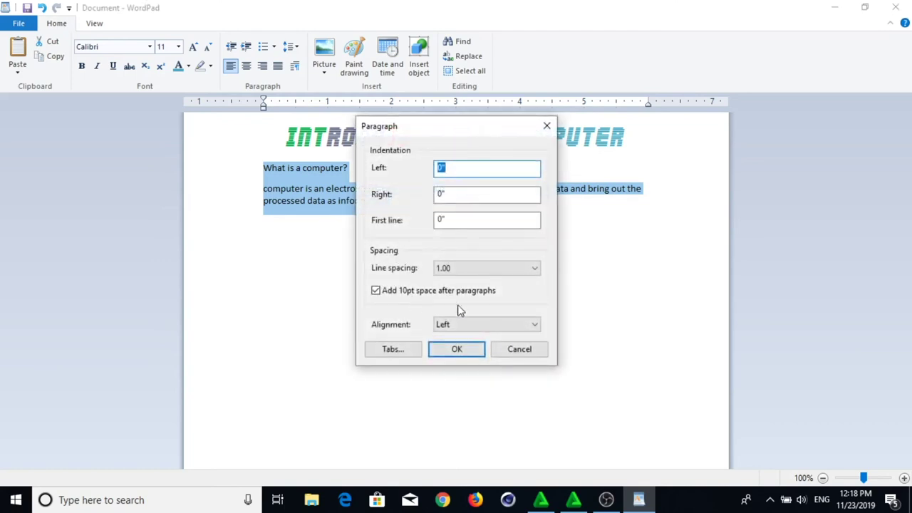
left_click(502, 270)
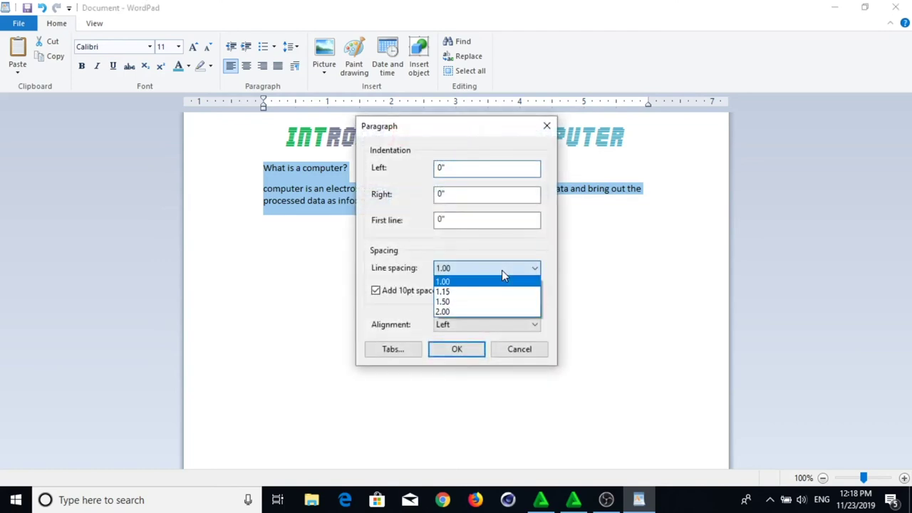
left_click(481, 302)
left_click(474, 349)
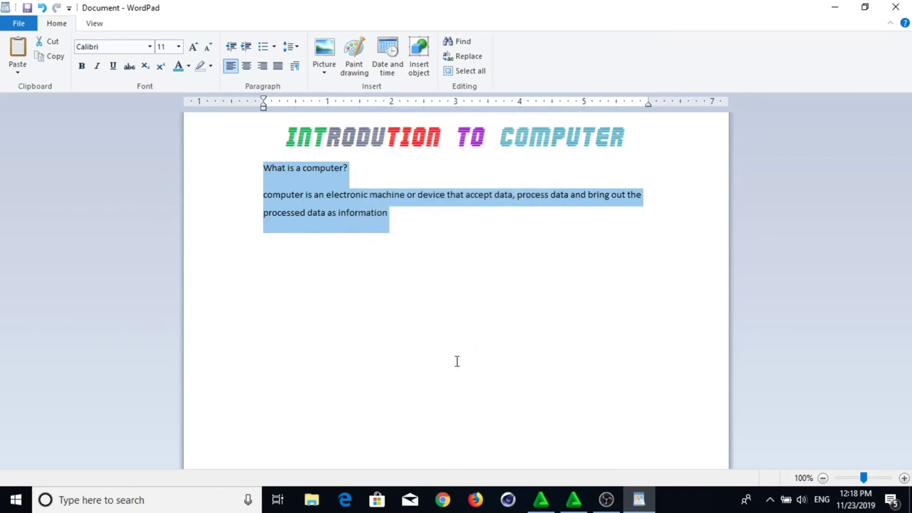
left_click(436, 230)
Set the font size of the question and the definition paragraph to 14.
left_click_drag(418, 224, 224, 171)
left_click(179, 47)
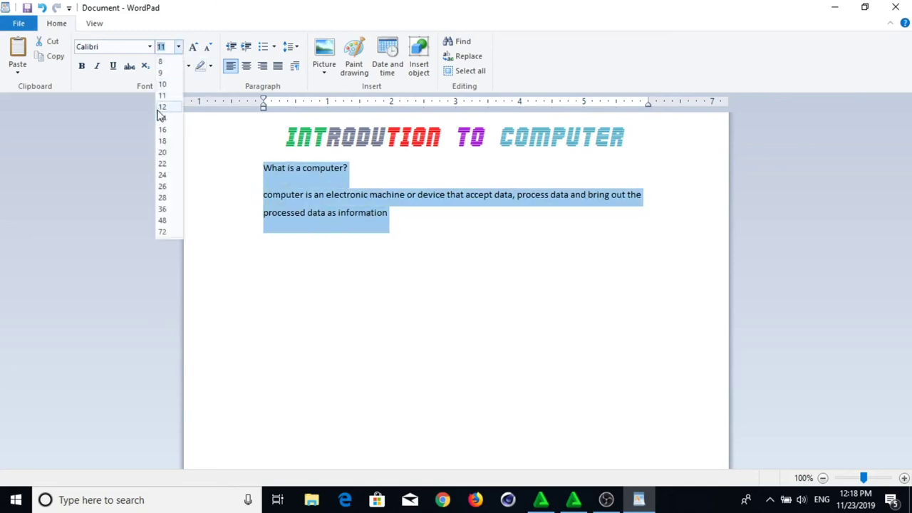
left_click(164, 119)
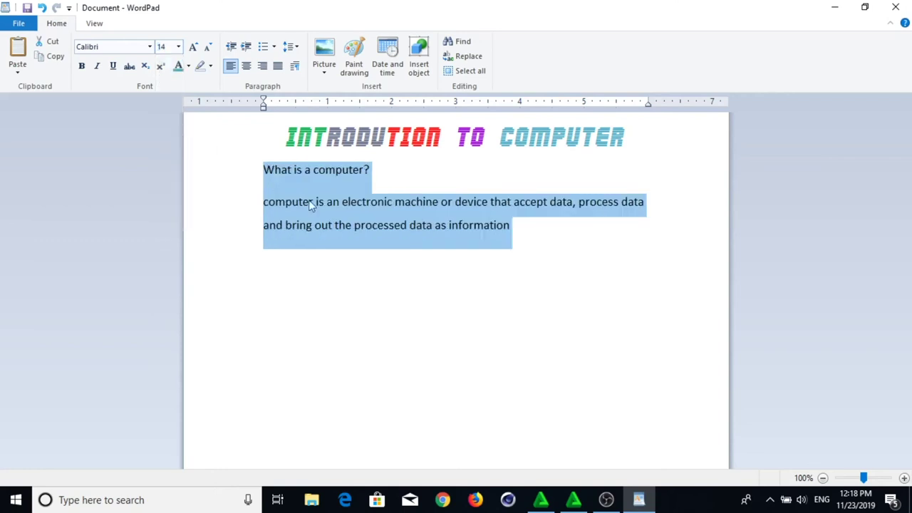
left_click(453, 207)
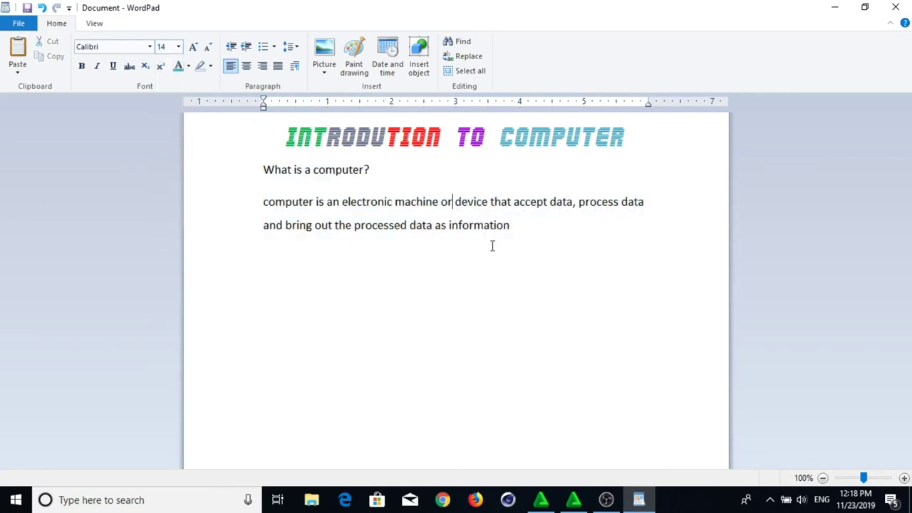
Insert the picture madinah-710x366 from the Pictures folder into the definition, between "machine or" and "device".
left_click(323, 246)
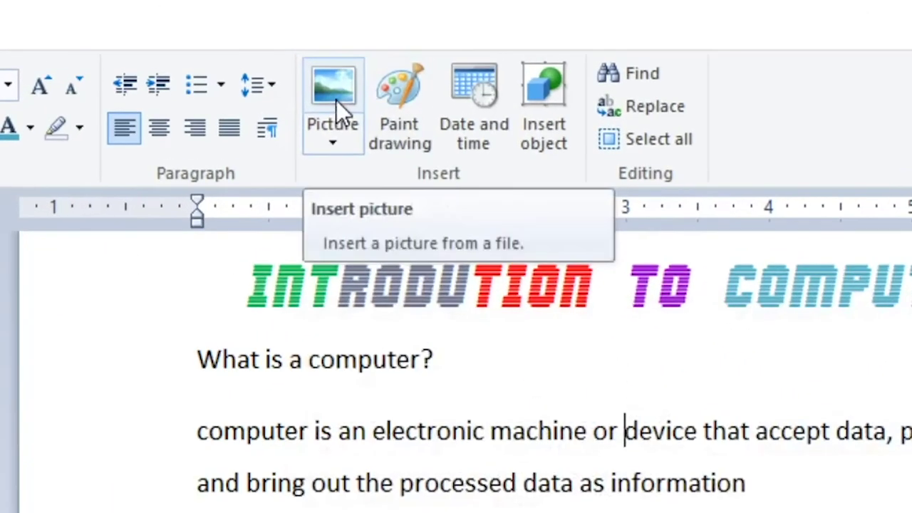
left_click(325, 56)
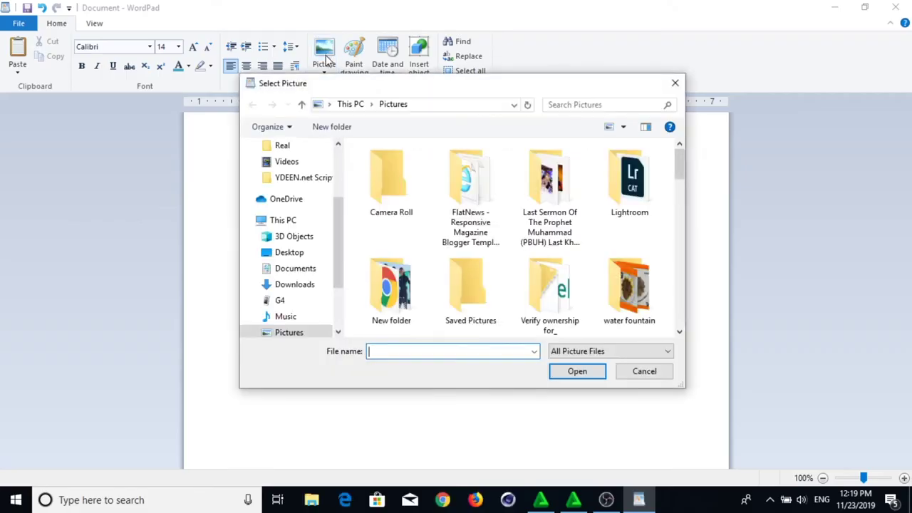
left_click_drag(338, 273, 338, 295)
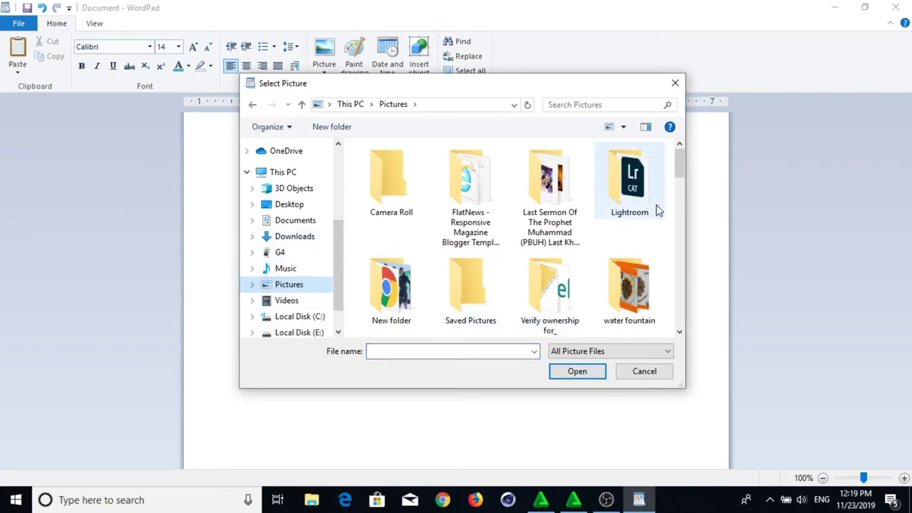
left_click_drag(680, 159, 676, 223)
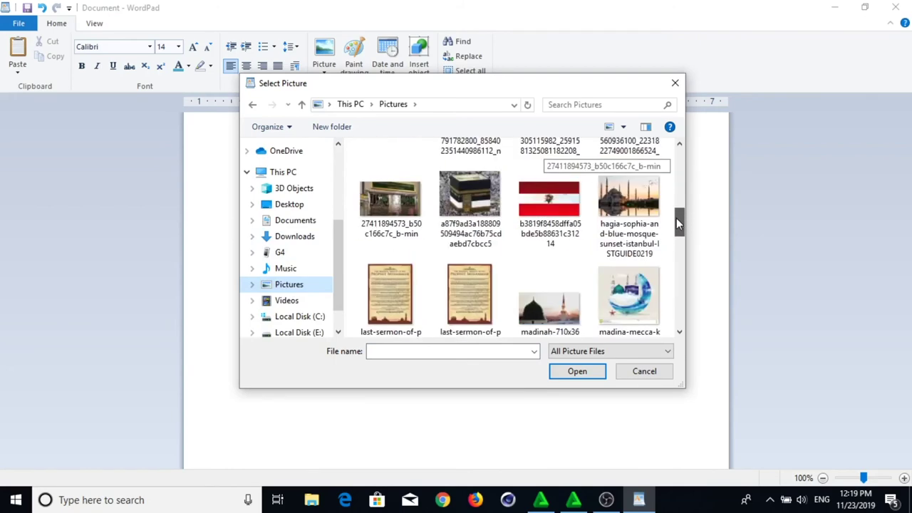
left_click(538, 320)
left_click(577, 376)
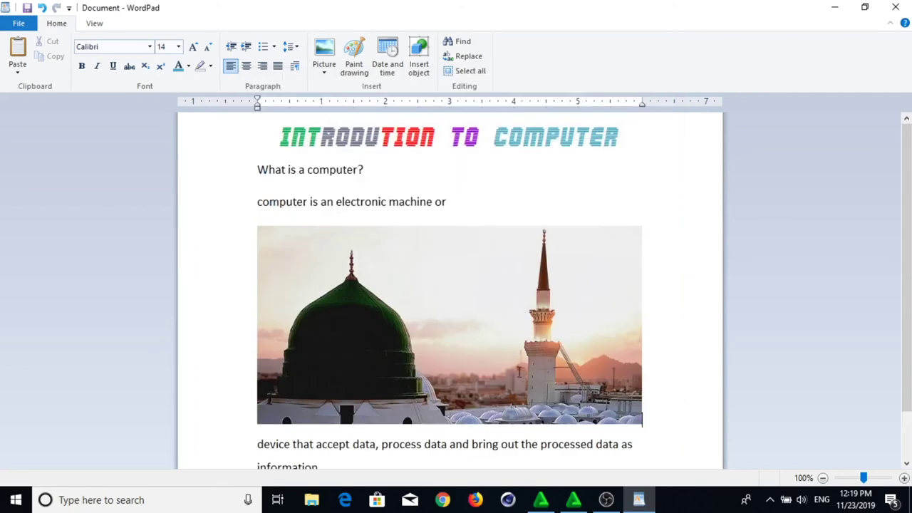
Delete the mosque picture and rejoin the two halves of the definition into one paragraph.
scroll(485, 329, "down", 1)
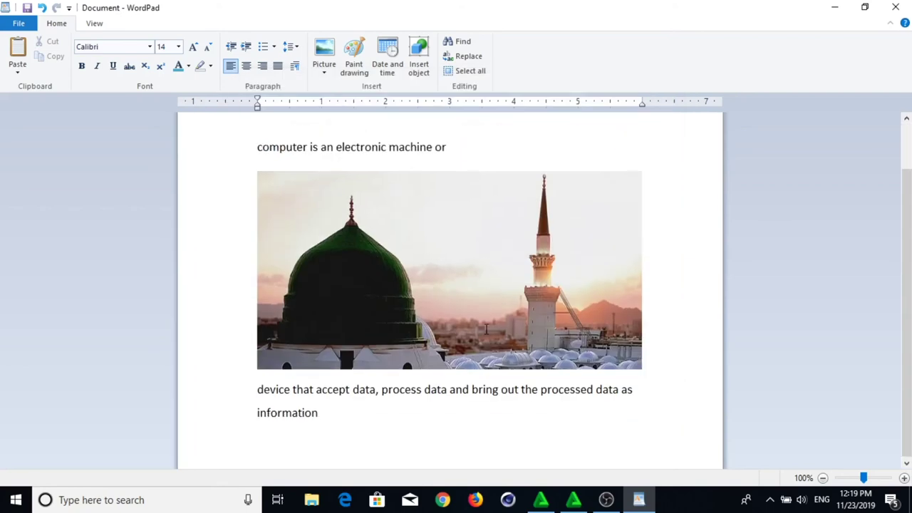
left_click(483, 296)
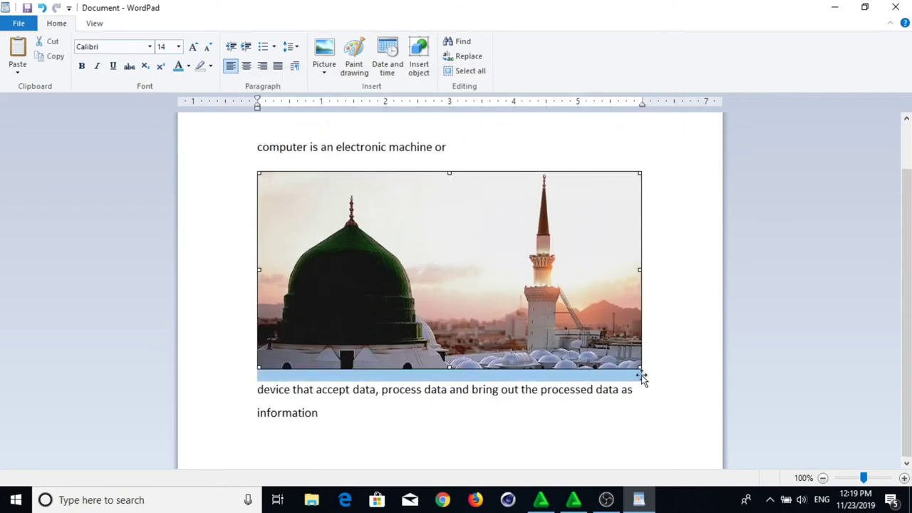
left_click(673, 364)
left_click(586, 351)
key("Delete")
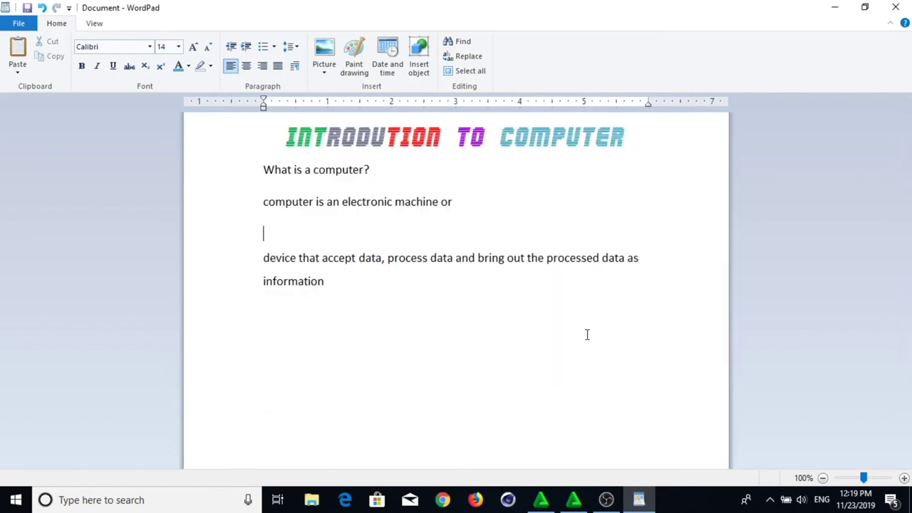
left_click(264, 258)
key("BackSpace")
key("BackSpace")
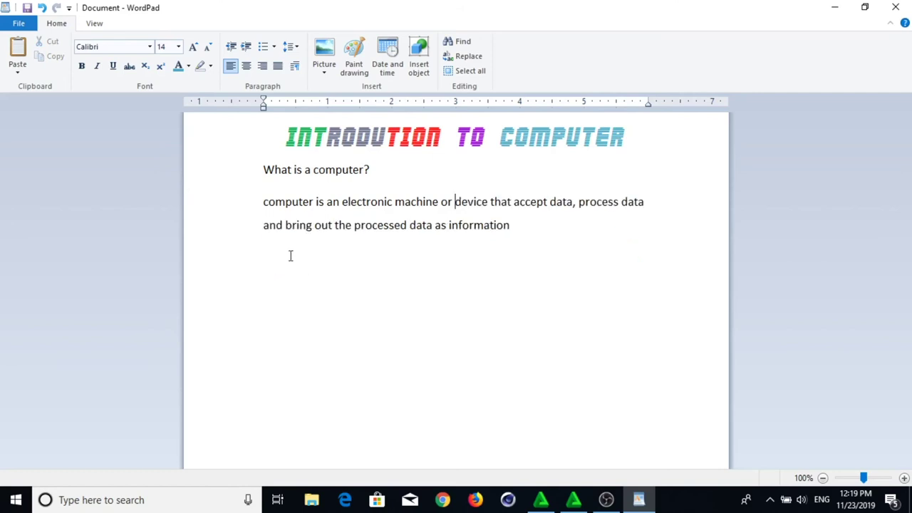
Split the definition so that "device that accept data" starts a new paragraph directly after "machine or".
key("Return")
key("Return")
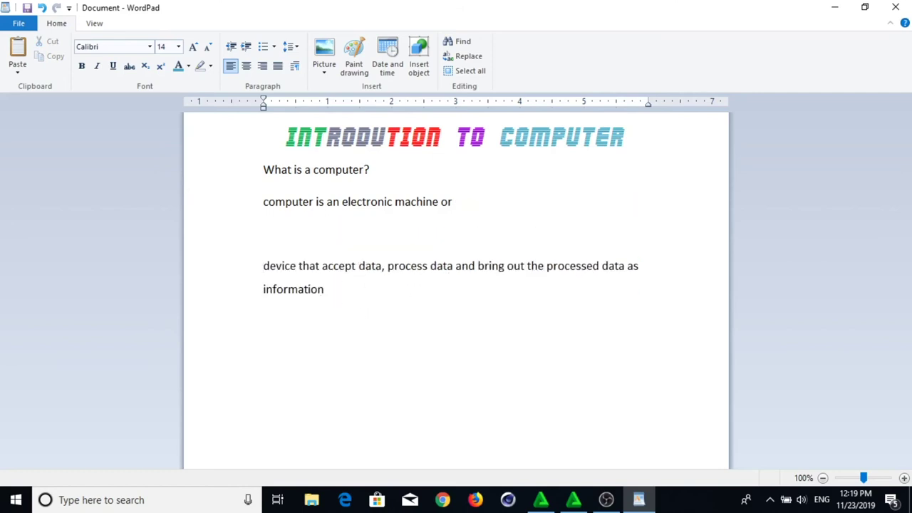
key("BackSpace")
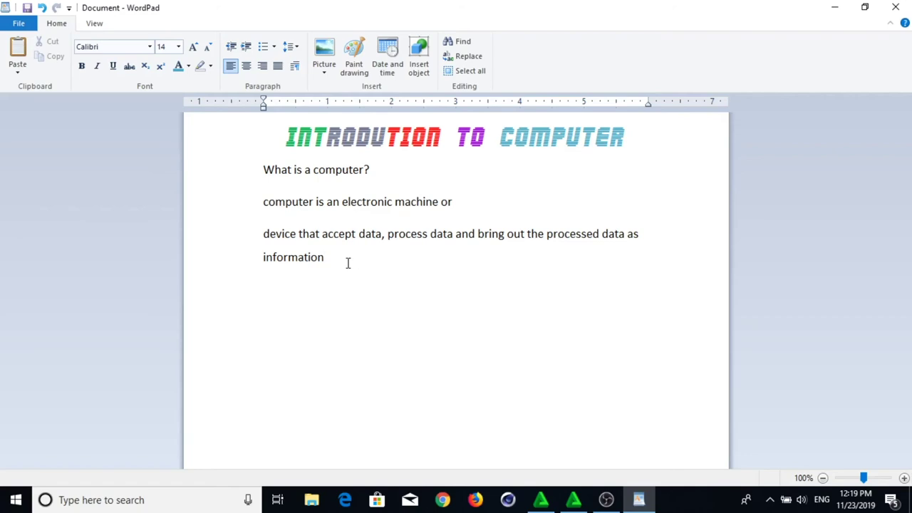
Insert the picture madinah-710x366 from the Pictures folder below the definition text.
left_click(323, 52)
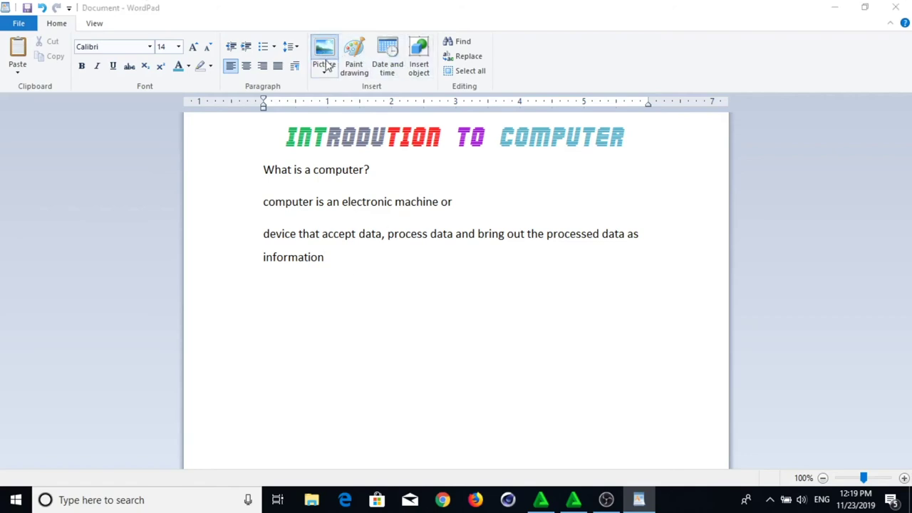
left_click_drag(677, 165, 664, 235)
left_click(543, 273)
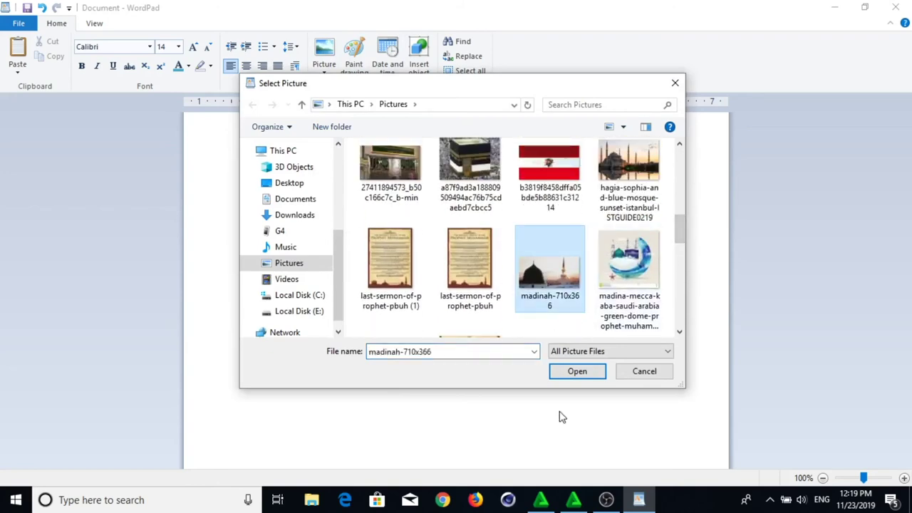
left_click(590, 378)
scroll(447, 344, "up", 1)
scroll(446, 344, "down", 2)
scroll(447, 345, "up", 1)
scroll(448, 344, "down", 1)
Write two lines of random filler letters below the picture, starting with "sdwkdwsfasfk" and "fafeMefqdwm".
left_click(649, 384)
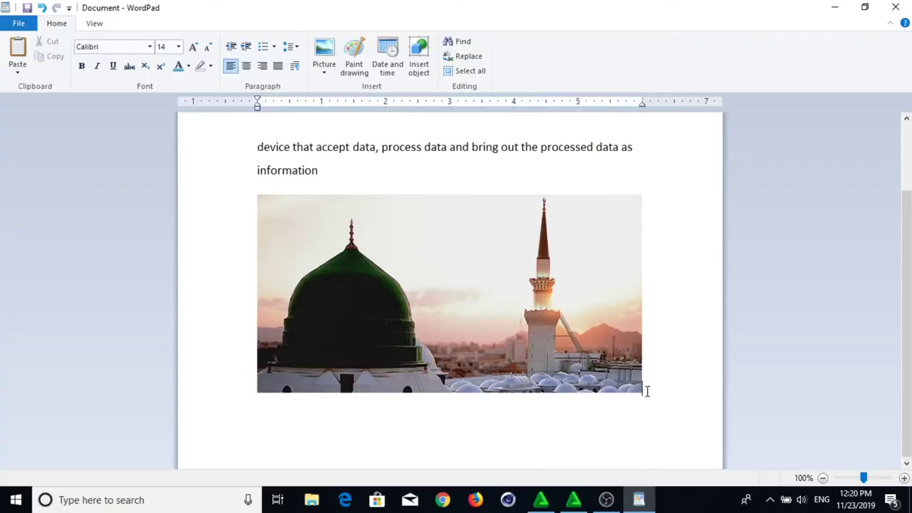
key("Return")
type("sdwkds")
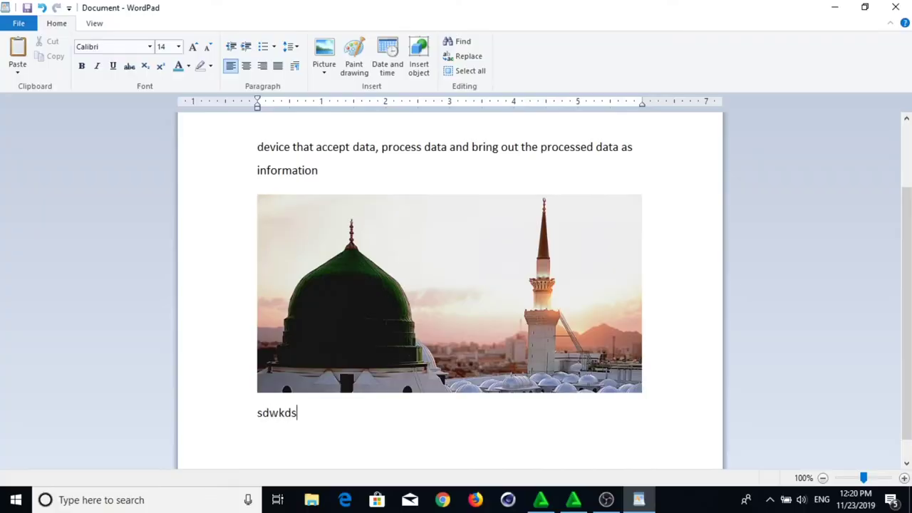
key("BackSpace")
type("wsfasfkfaskfKLFsfKLFA")
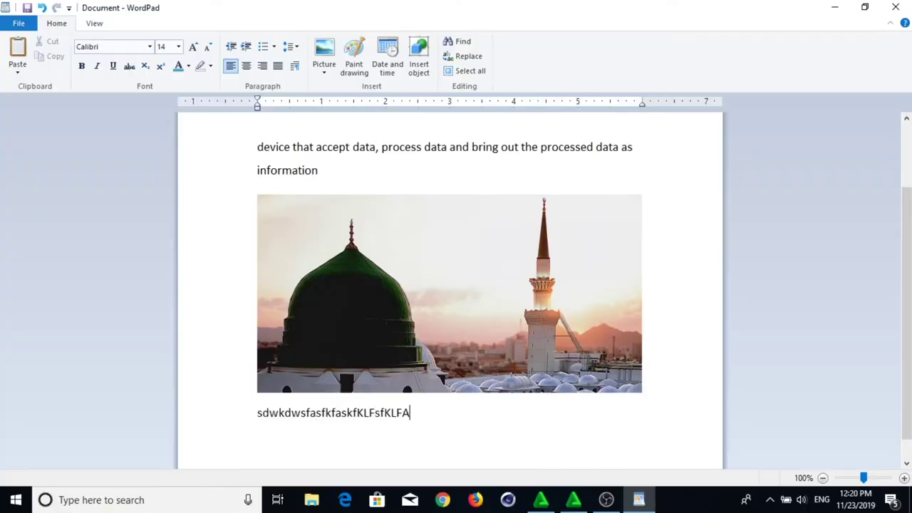
type("KLalkmdvamsfklmaklefeklklafsklcqs")
key("Return")
type("fafe")
key("Caps_Lock")
type("M")
key("Caps_Lock")
type("efqdwmwdqkjdwwdkjqwdqkwkl")
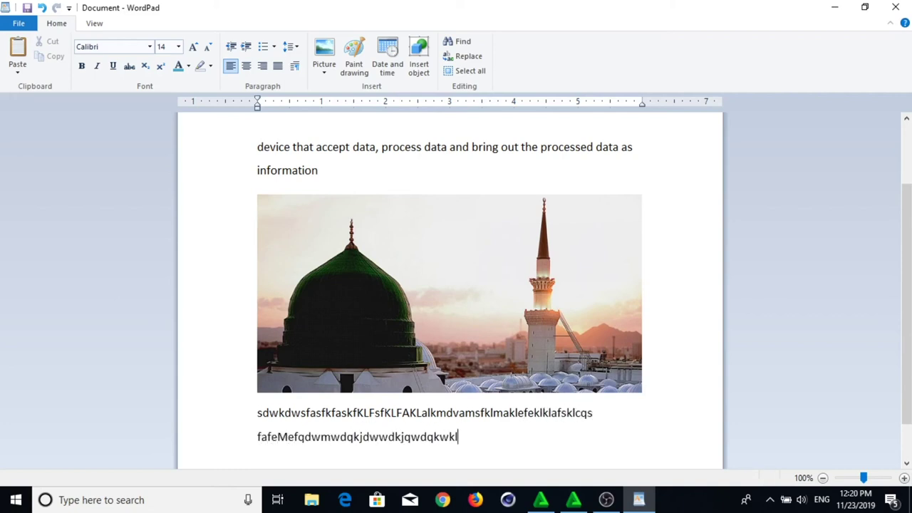
Add three more lines of filler letters, starting with "ffwqhbfeqjk", "vahvEFJEQVJ" and "VEWVVEJEvjnvje".
key("Return")
type("ffwqhbfeqjkejkvnjvvdjkvkj adnvkljdv")
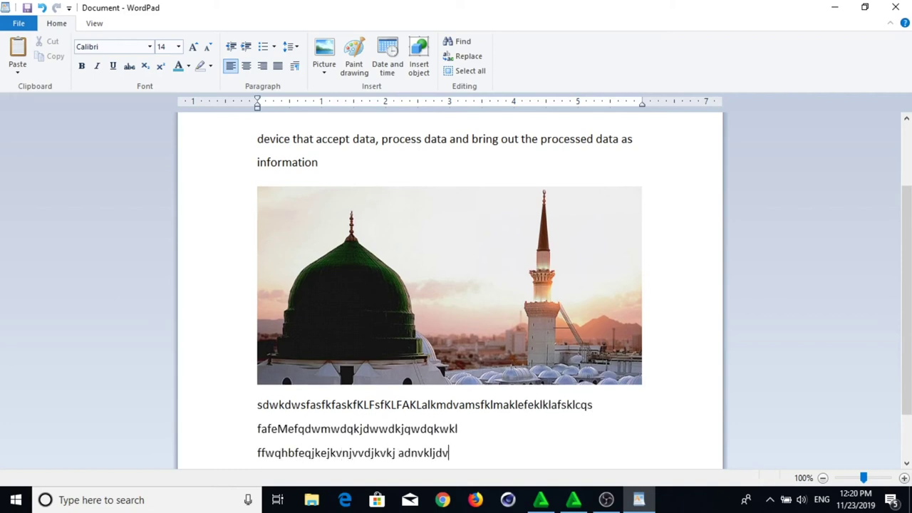
key("Return")
type("vahv")
key("Caps_Lock")
type("EFJEQVJEVJEVJVWDUVSIVE")
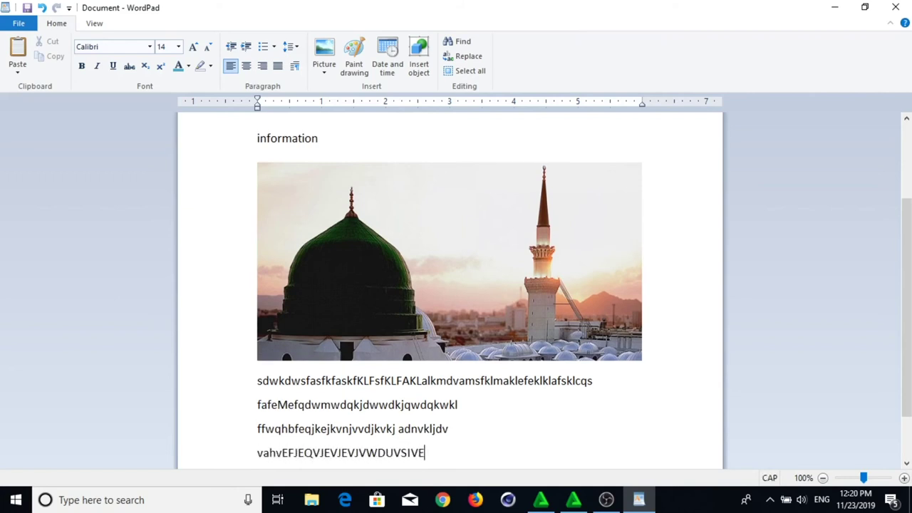
key("Return")
type("VEWVVEJE")
key("Caps_Lock")
type("vjnvje")
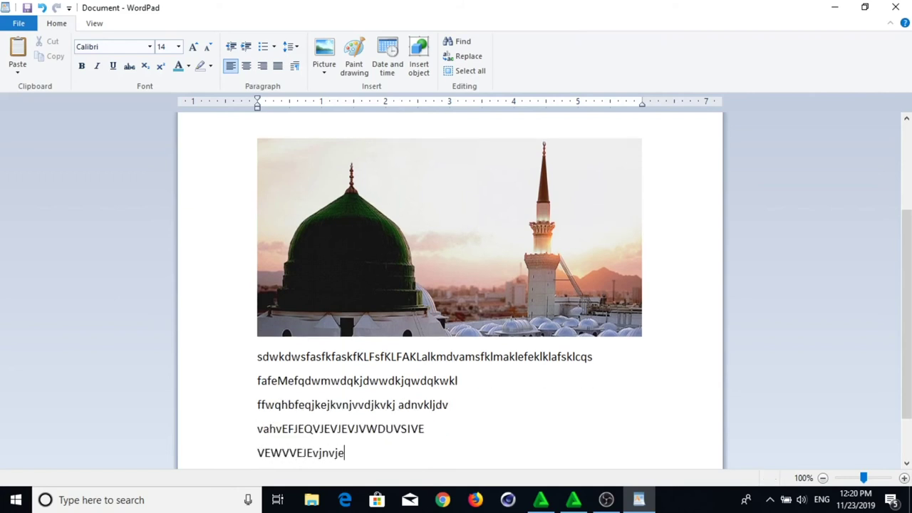
type("jedjjecvjejvejj")
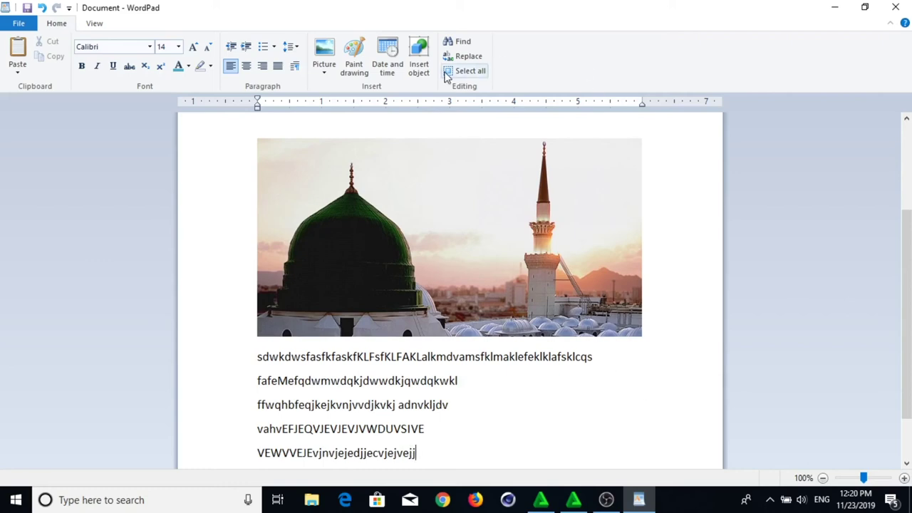
Insert the current date in the "Saturday, November 23, 2019" format at the end of the last filler line.
left_click(383, 63)
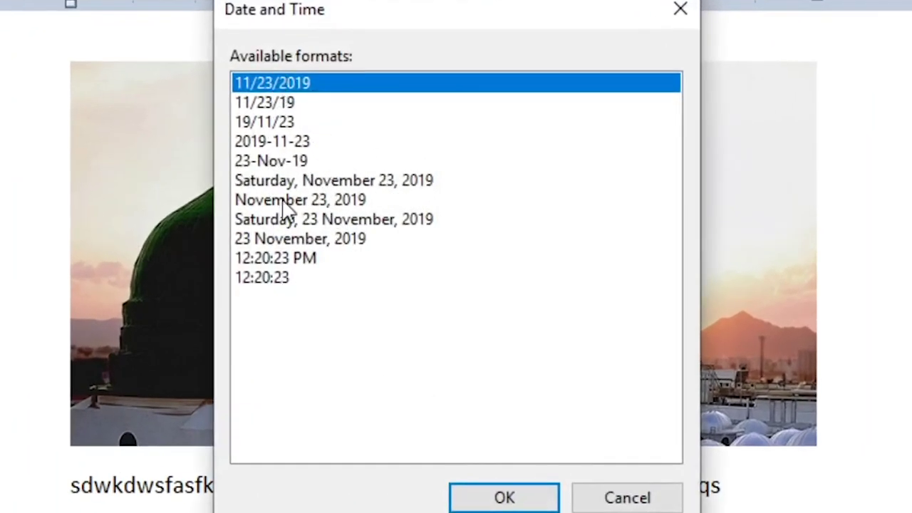
left_click(294, 180)
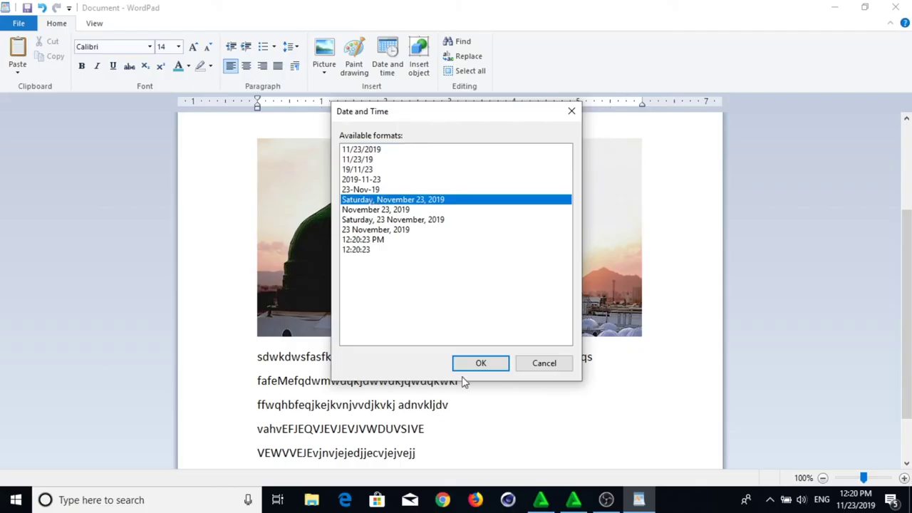
left_click(504, 498)
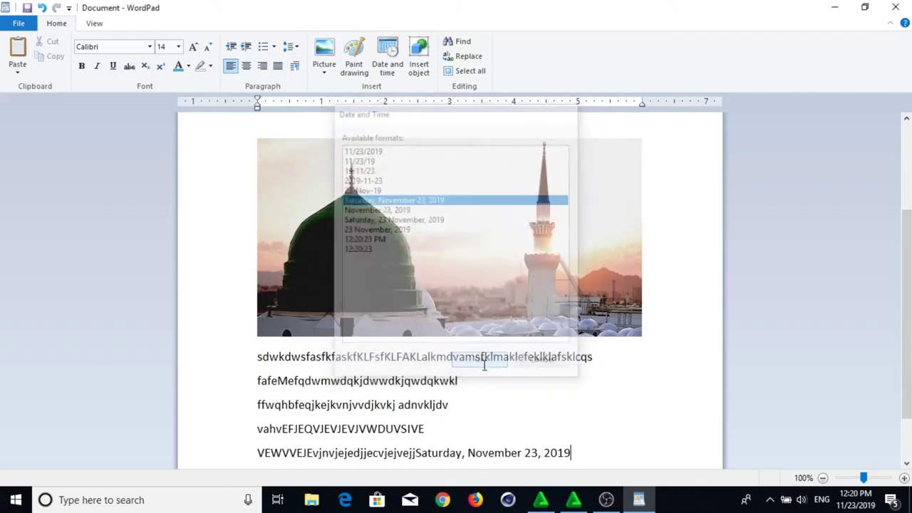
Add "bfbdklvd,,lxc", a line break and "vbdkjdkb cxccxf" directly before the inserted date.
scroll(478, 430, "up", 2)
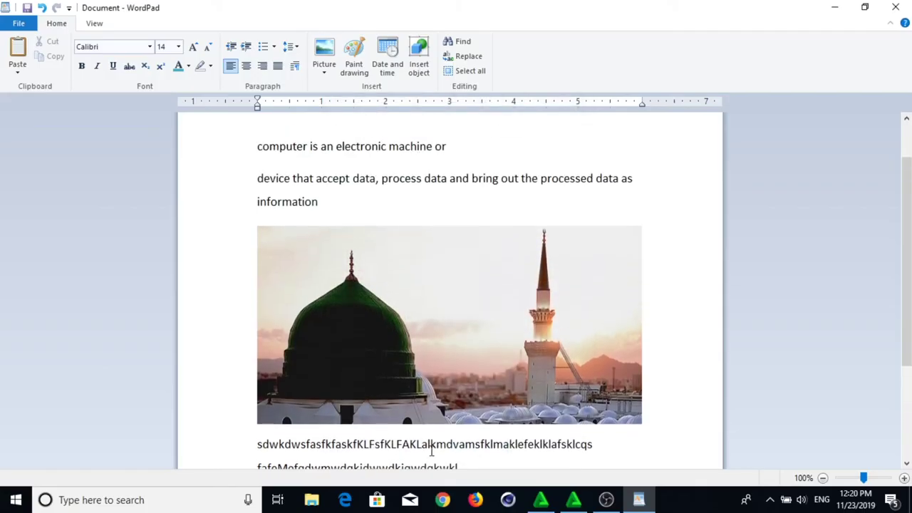
scroll(431, 450, "down", 3)
type("bfbdklvd,,lxcSaturday, November 23, 2019")
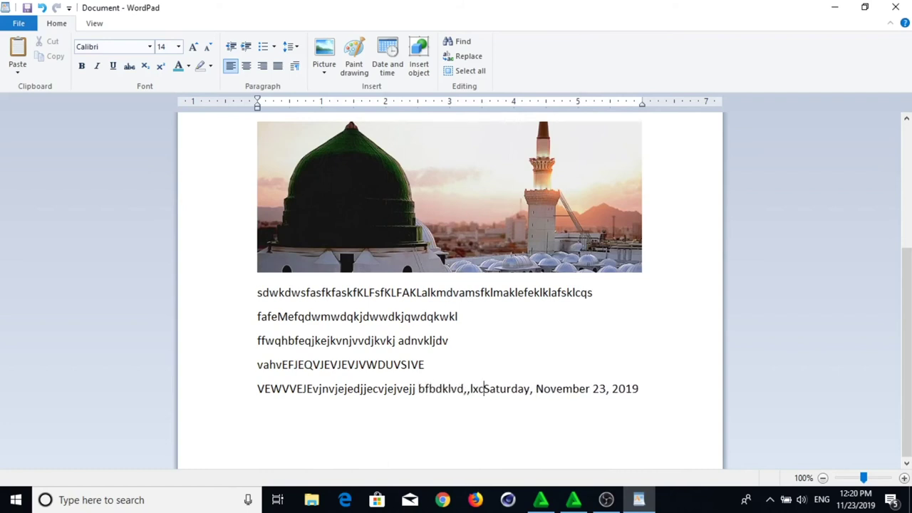
key("shift+Return")
type("vbdkjdkb cxccxf")
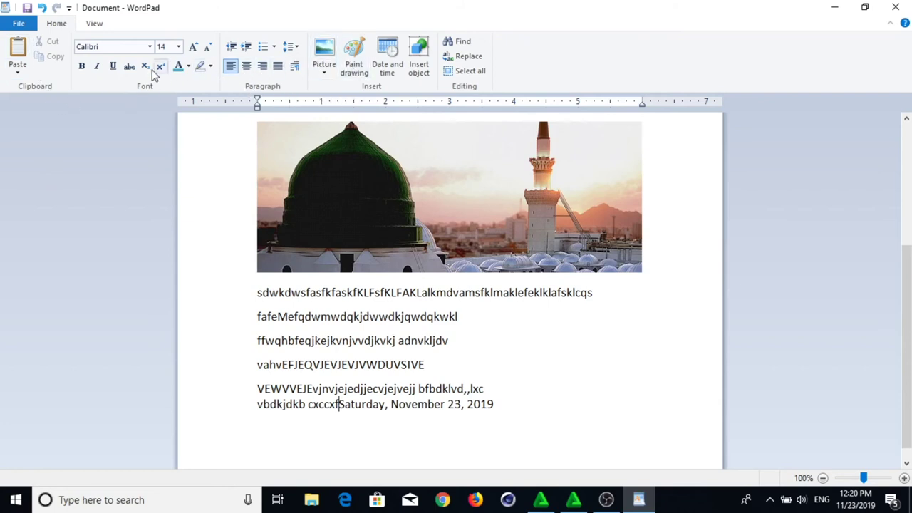
Save the document as "training" in Rich Text Format in the COMPUTER TRAINING COURSES folder on the Desktop.
left_click(26, 27)
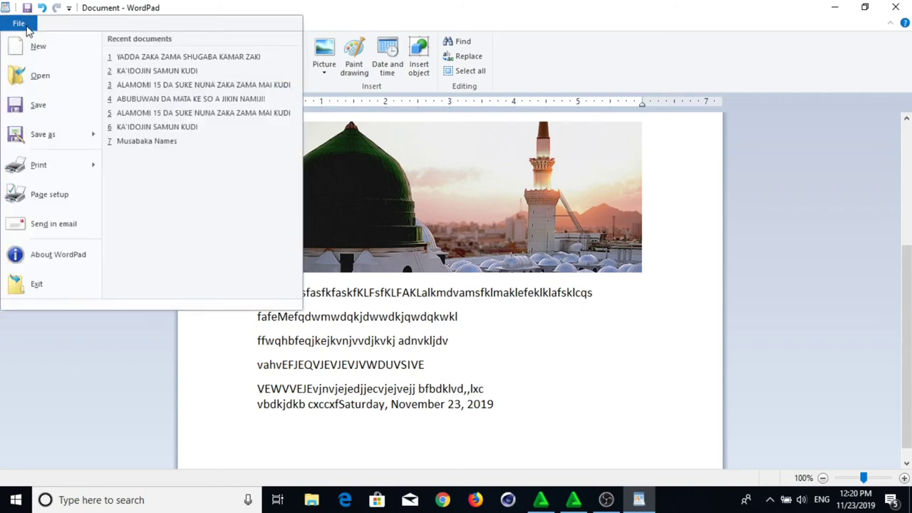
left_click(35, 111)
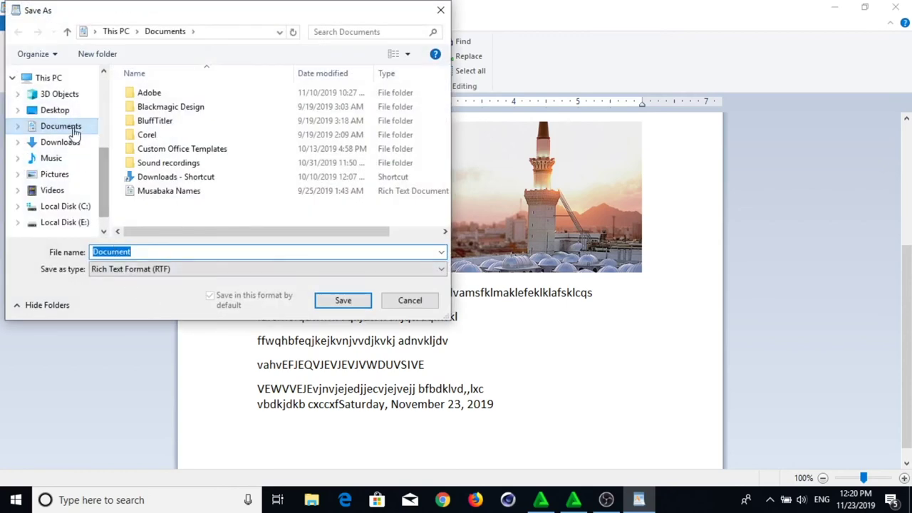
scroll(100, 198, "up", 1)
scroll(106, 190, "down", 1)
left_click(44, 110)
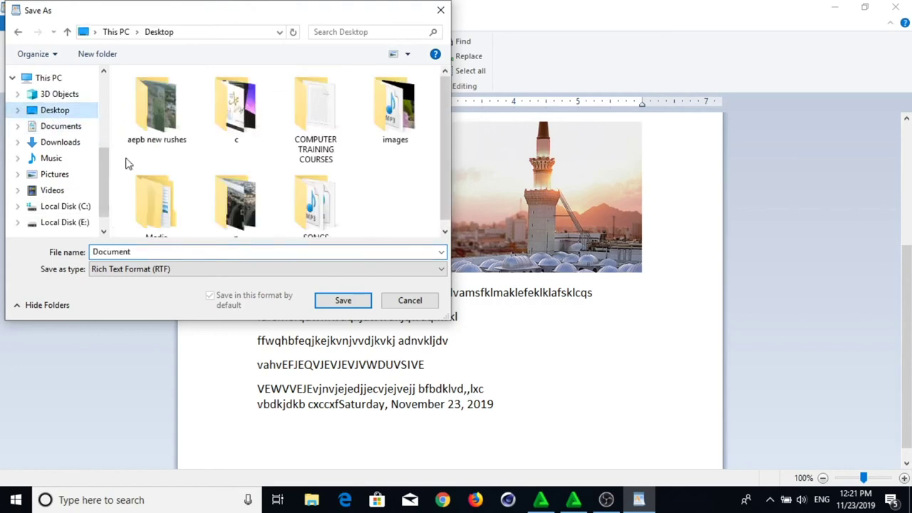
double_click(320, 104)
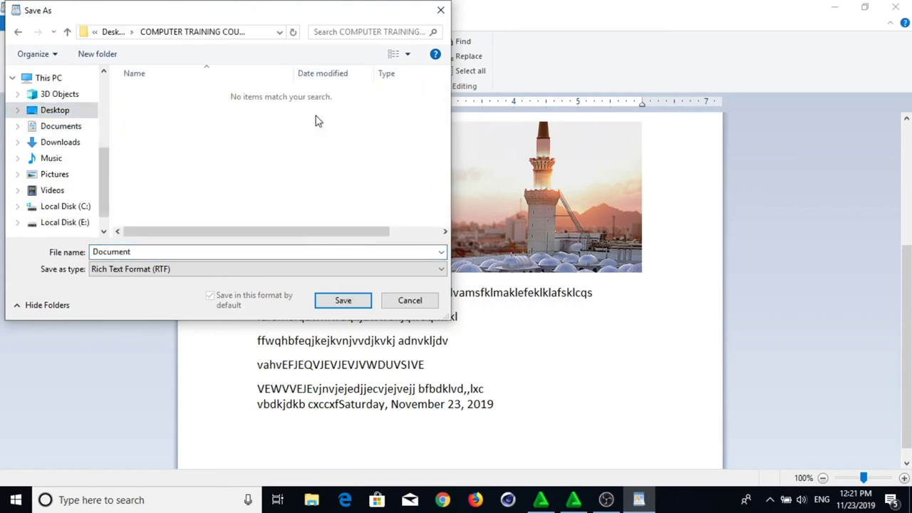
type("training")
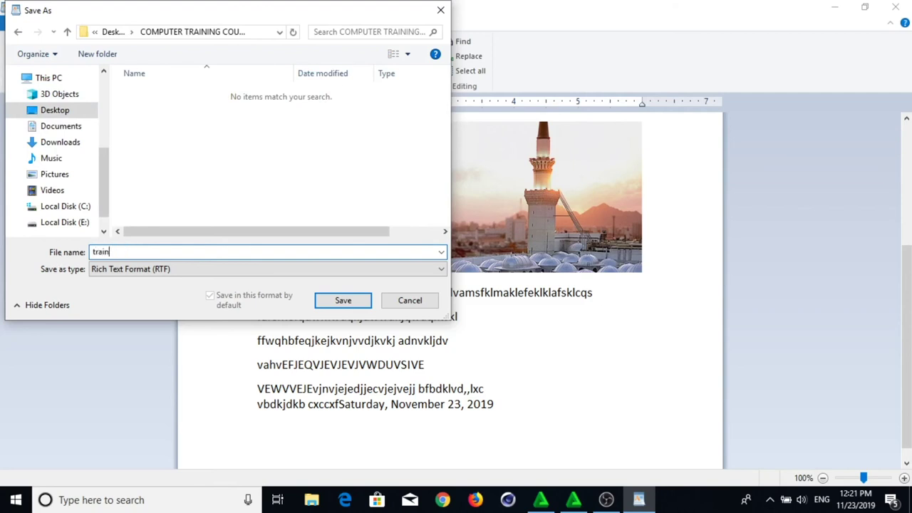
left_click(365, 303)
Empty the document completely, removing the title, definition, picture, filler lines and the trial letters "sdgewgweg".
scroll(339, 404, "down", 1)
scroll(421, 349, "up", 5)
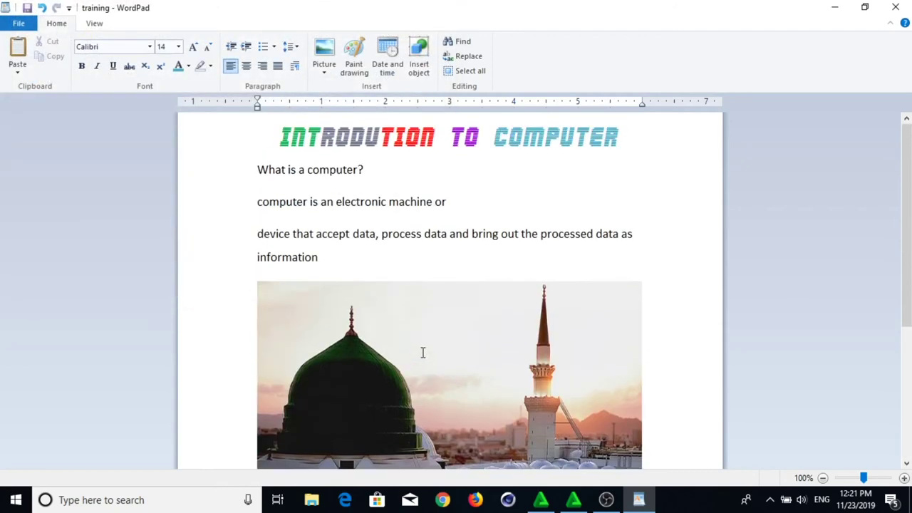
scroll(422, 352, "down", 5)
scroll(423, 362, "up", 5)
scroll(443, 401, "down", 5)
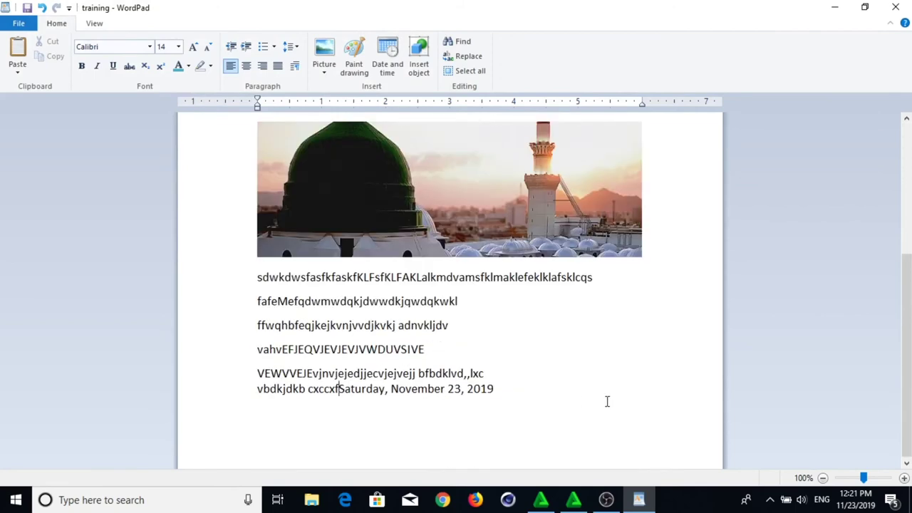
left_click_drag(607, 417, 235, 110)
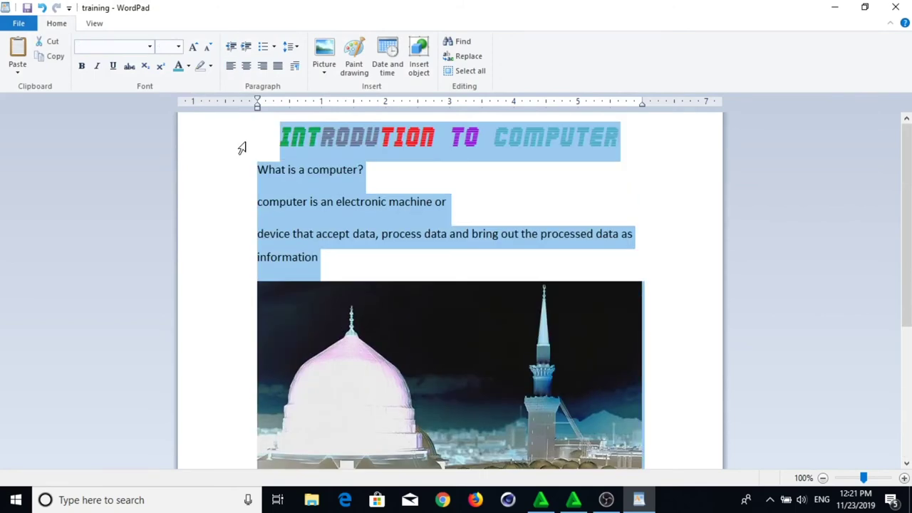
key("BackSpace")
type("sdgewgweg")
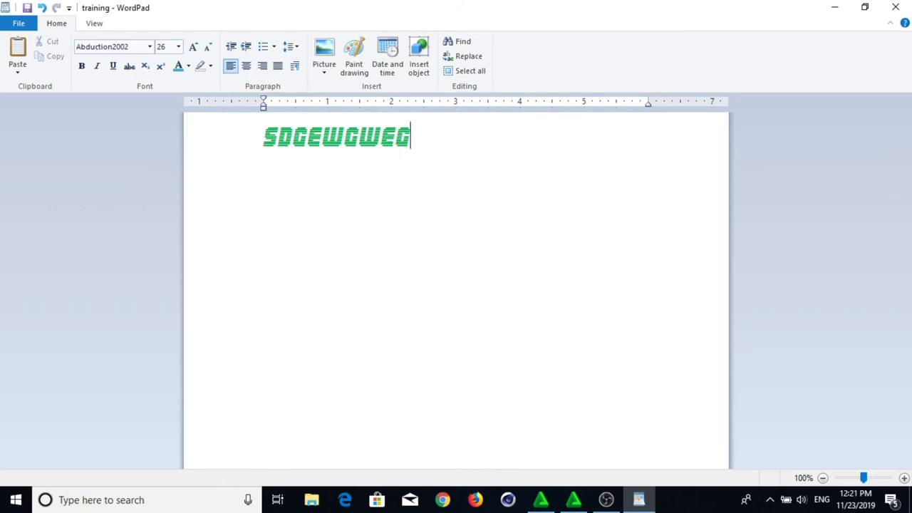
key("ctrl+a")
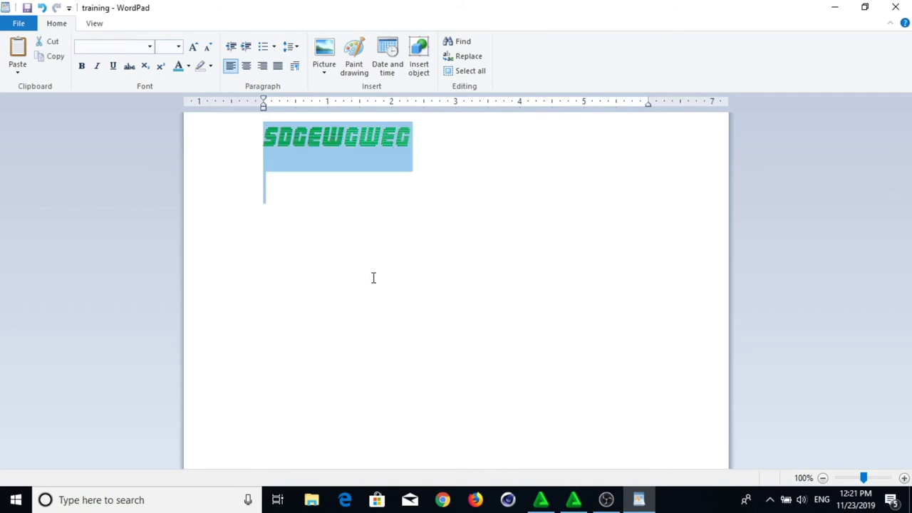
key("BackSpace")
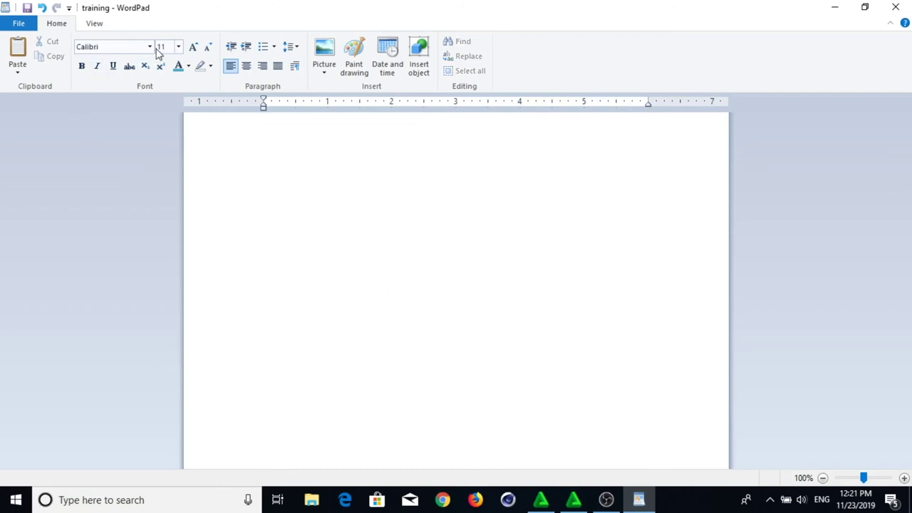
Fill the start of the blank page with random letters, beginning with "wJDdwkjWCJKSC" and running onto a second line.
type("c czv")
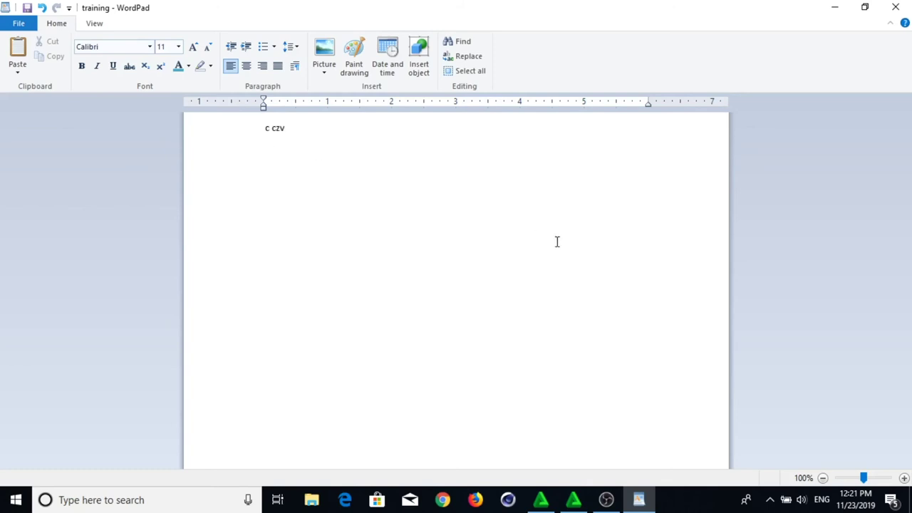
key("BackSpace")
type("w")
key("Caps_Lock")
type("JDdwkjWCJKSC")
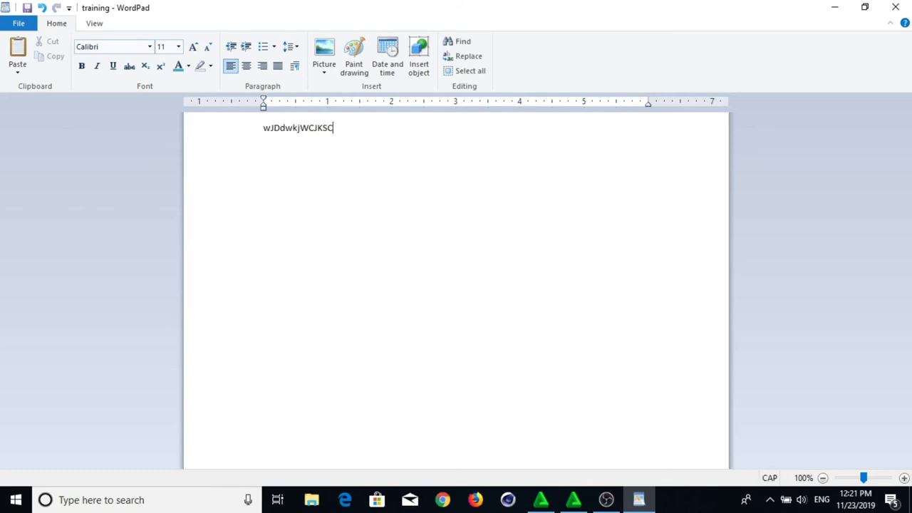
type("JKASCKJfJSEKFWEKSVSEKLVSEOVSEKJVSADKLVSADKCLSADCLF")
key("Caps_Lock")
type("waldjkaSKFawf")
key("Caps_Lock")
type("WEKGDSDKBKFDFBSFKMBKSADVBSD")
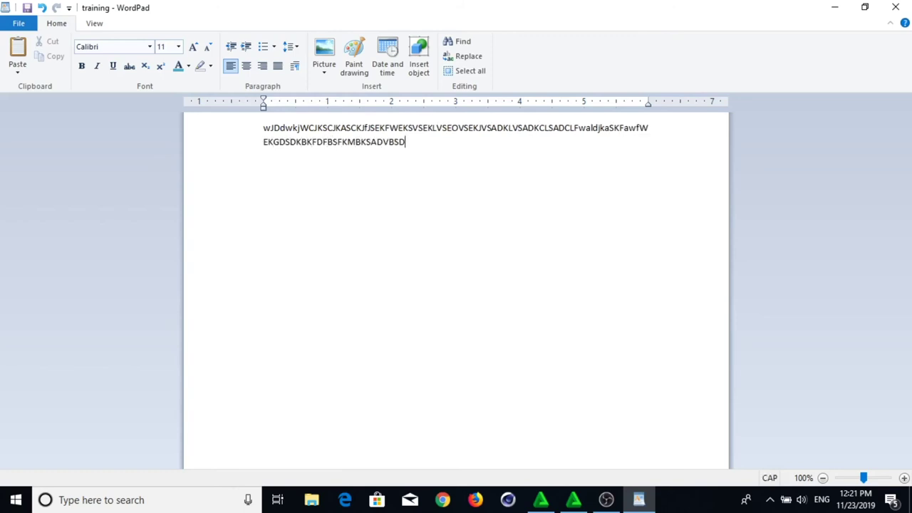
Continue the filler text over two more lines up to "xd cmdsn", dismissing the clipboard history window.
type("KBSDDBMSDKBSDMLKBMWSDMBKSDBN SdBsadNV ASZKVNAS VasVNAS")
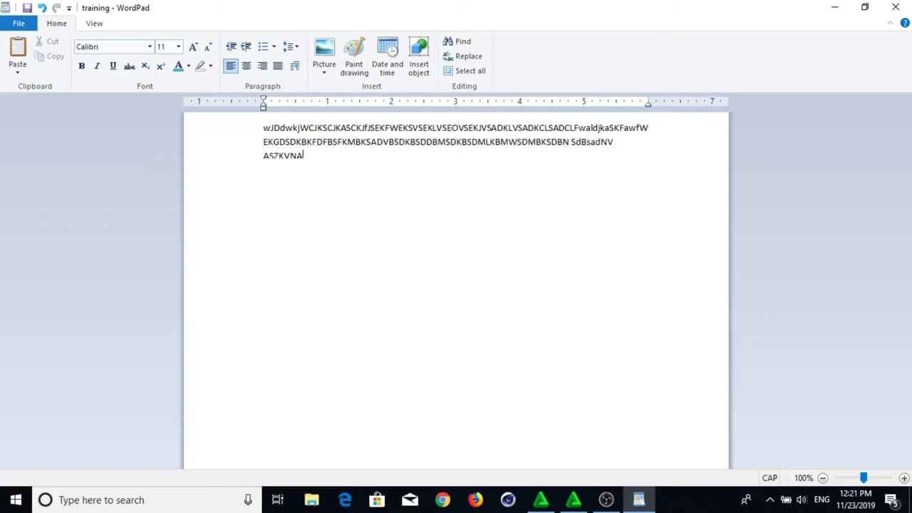
type(" ZVASZKSVZNV ADZVDSKN DSnad ds NKD ZDKZ adKNZ sdZKVnasCVScmC ZC nsa")
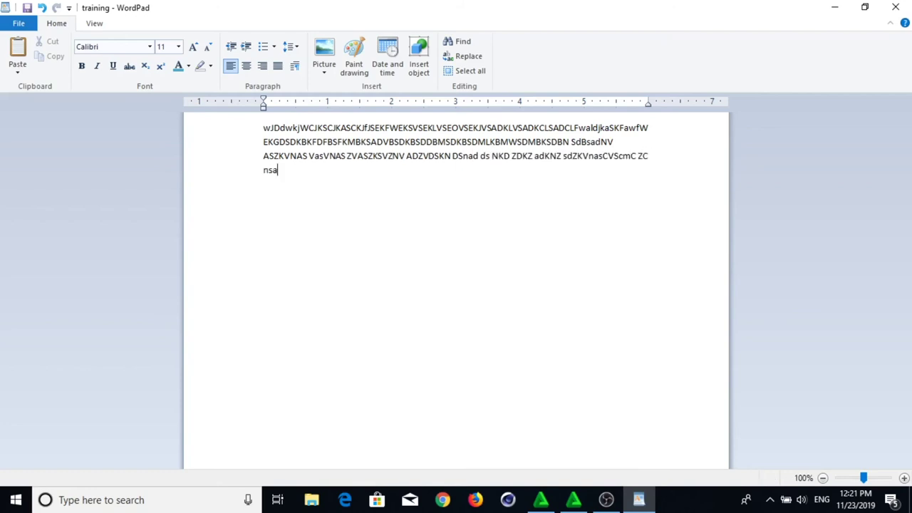
type(" vADSzmvn SDzv ksDzmnbc SDzkvm sn zzkmn xd cmds")
key("super+v")
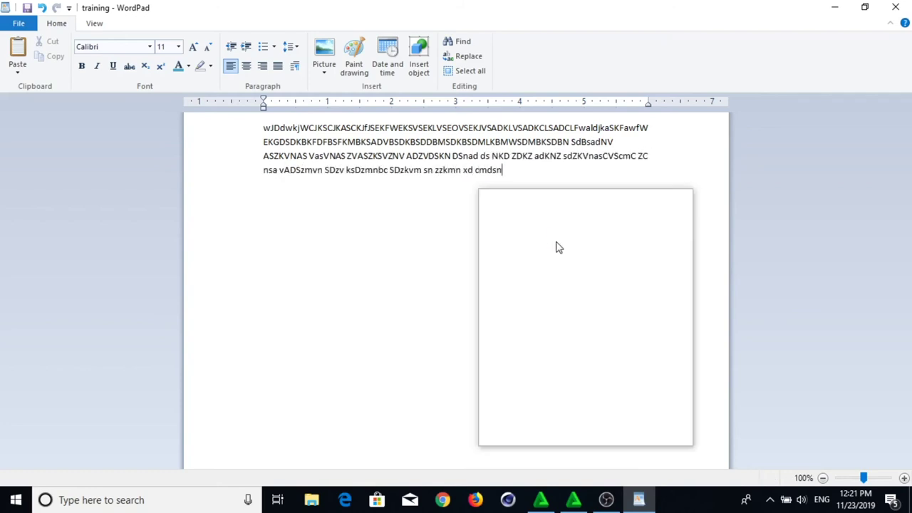
type("n")
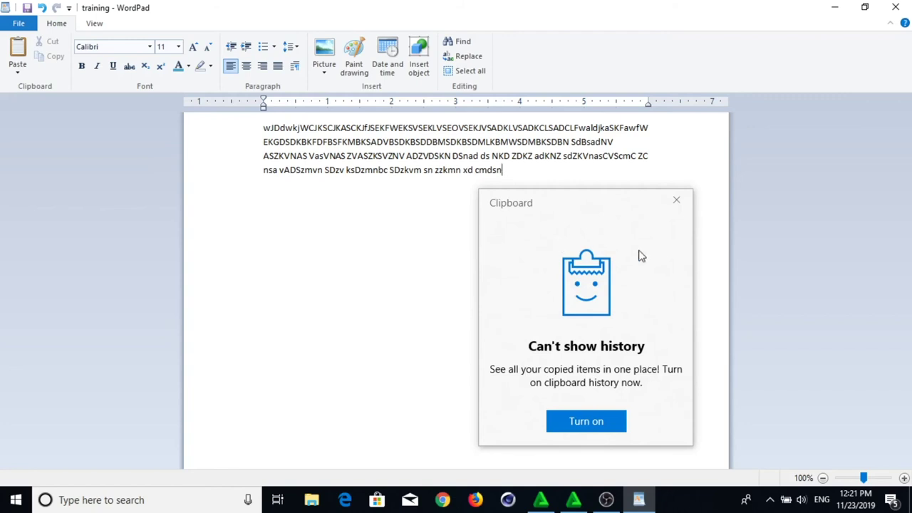
left_click(677, 199)
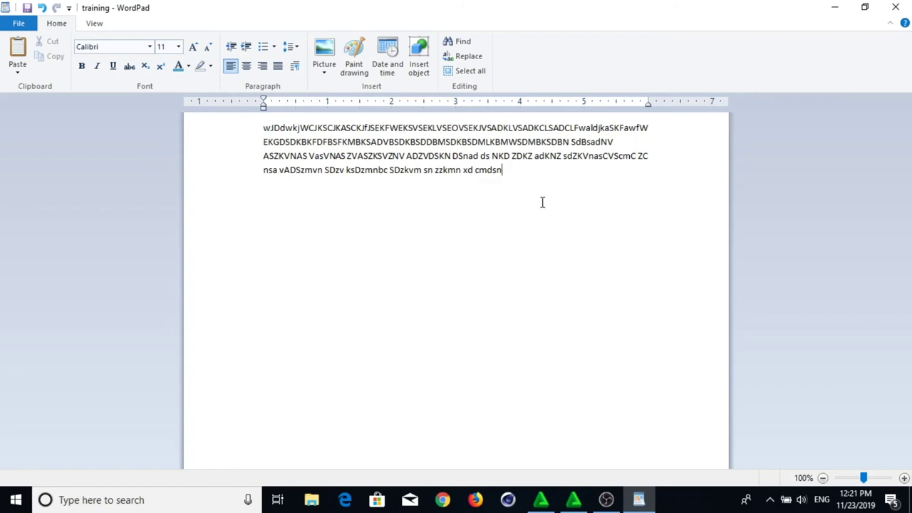
Justify all the filler text and remove the gap before "SdBsadNV" in the second line.
key("ctrl+a")
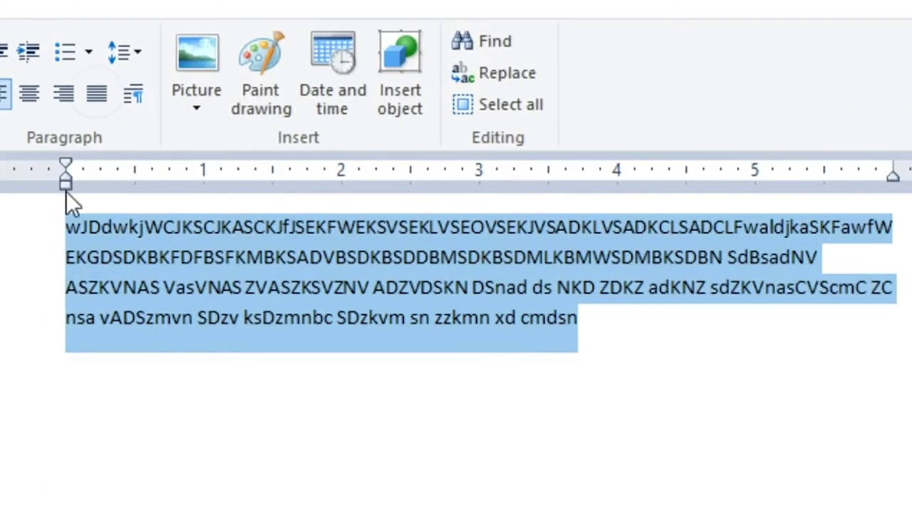
left_click(98, 94)
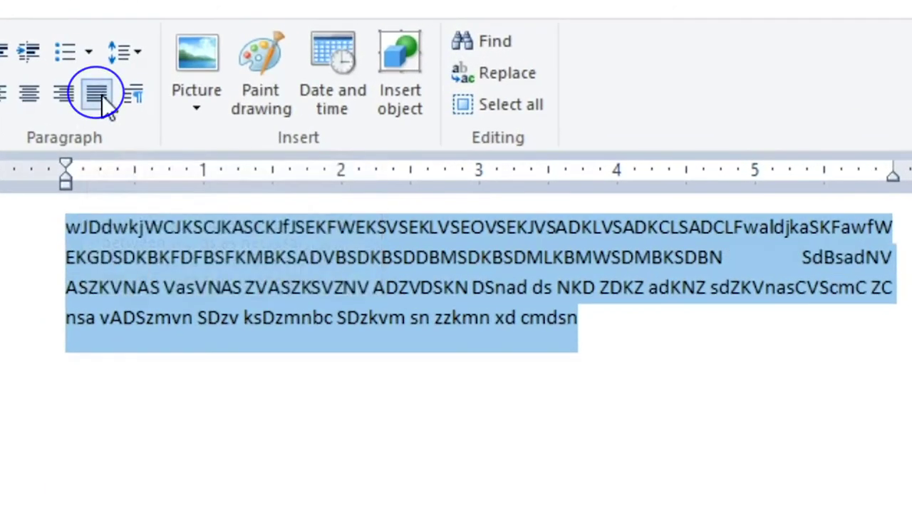
left_click(803, 257)
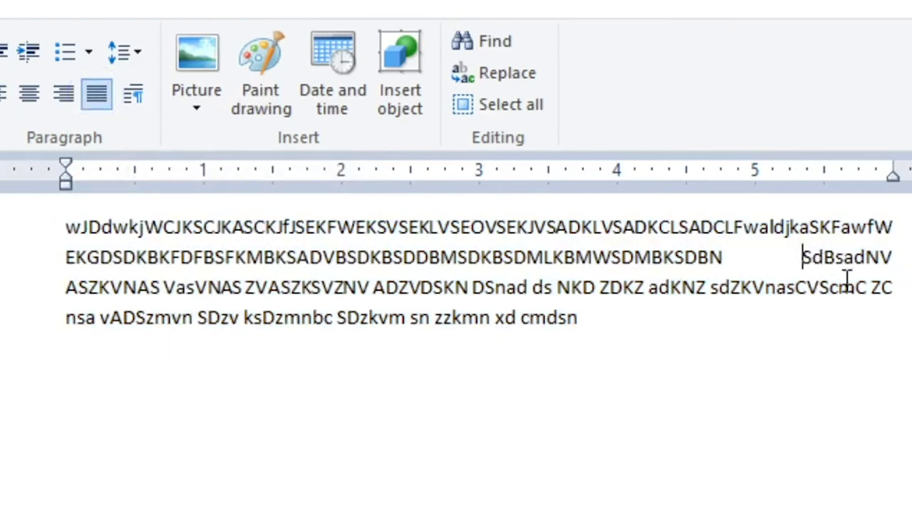
key("BackSpace")
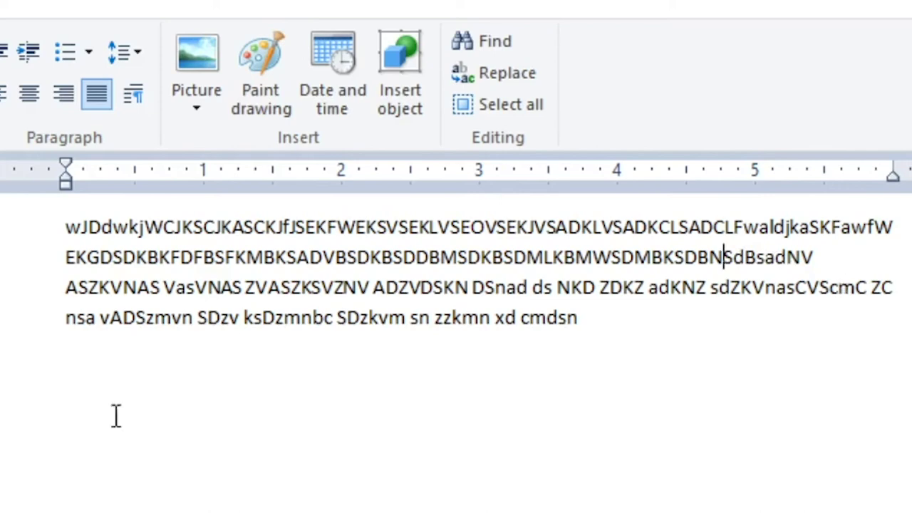
Join "ASZKVNAS" directly to "SdBsadNV", and start a new line between "ASZKV" and "NAS".
left_click(71, 292)
key("BackSpace")
key("Return")
key("BackSpace")
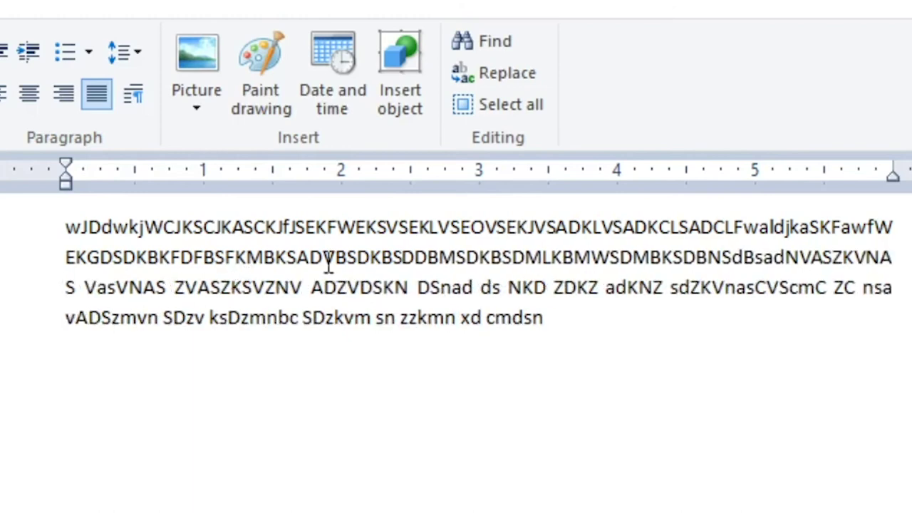
left_click(869, 264)
key("Return")
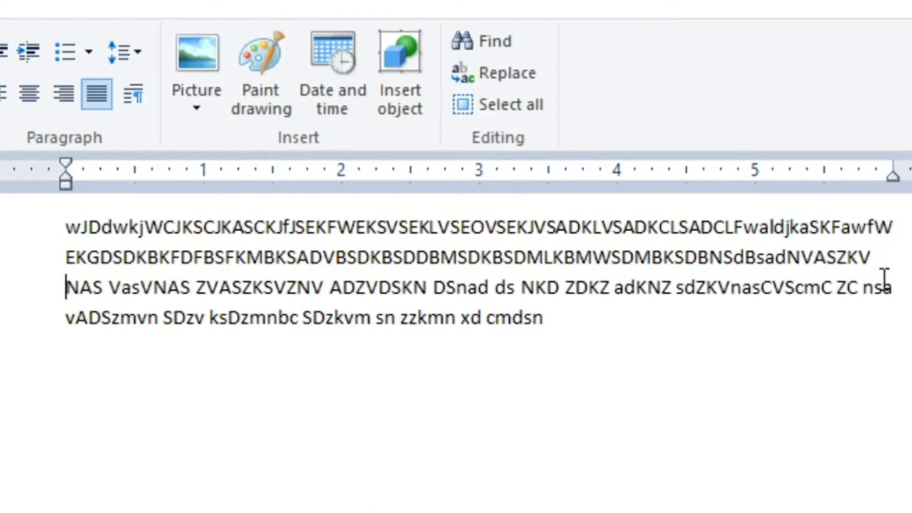
Append the filler letters "xsfbsfbsdvbsdBKLFbsdbsdkbsfbklfsbklsdbs" after "cmdsn" at the end of the text.
left_click(588, 327)
type("xsfbsfbsdvbsdBKLFbsdbsdkbs")
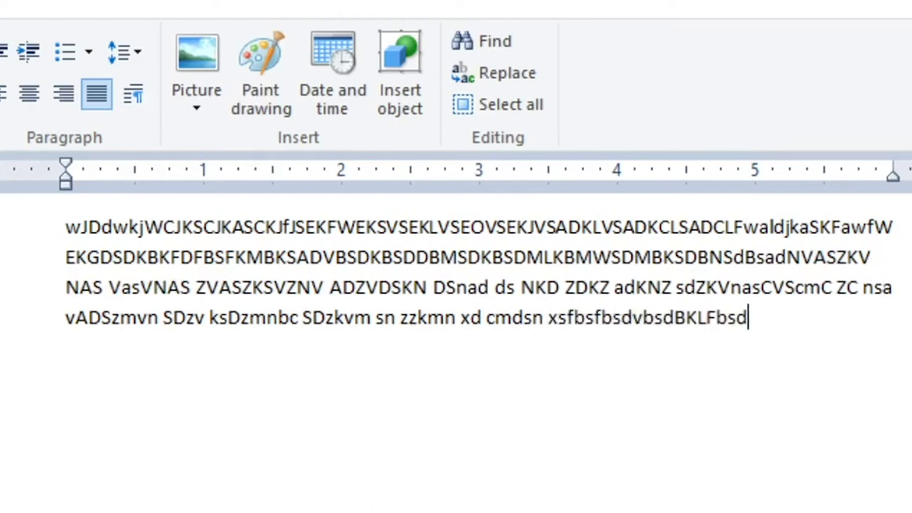
type("fbklfsbklsdbs")
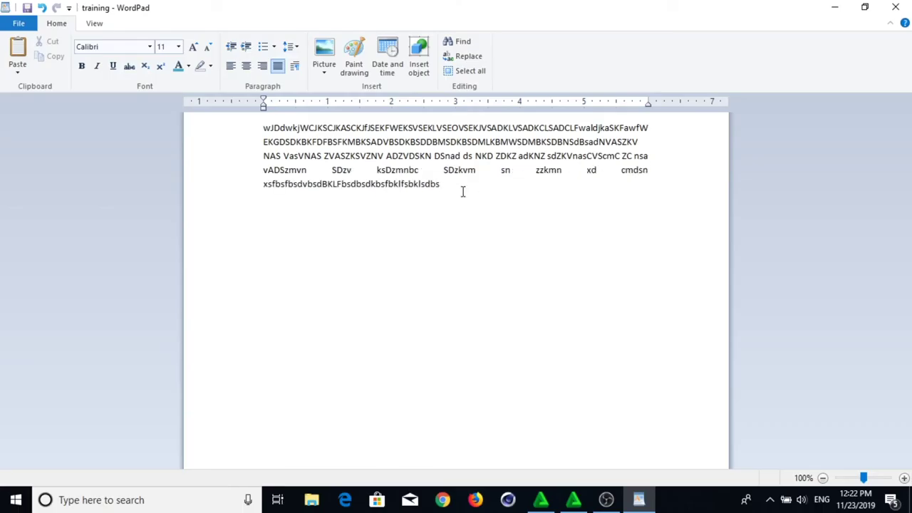
Centre all of the filler text on the page.
left_click_drag(463, 191, 244, 128)
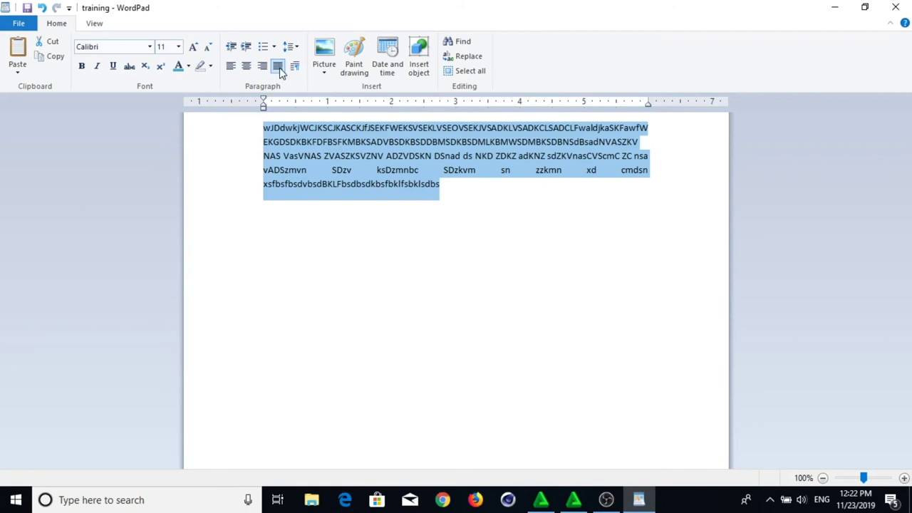
left_click(247, 67)
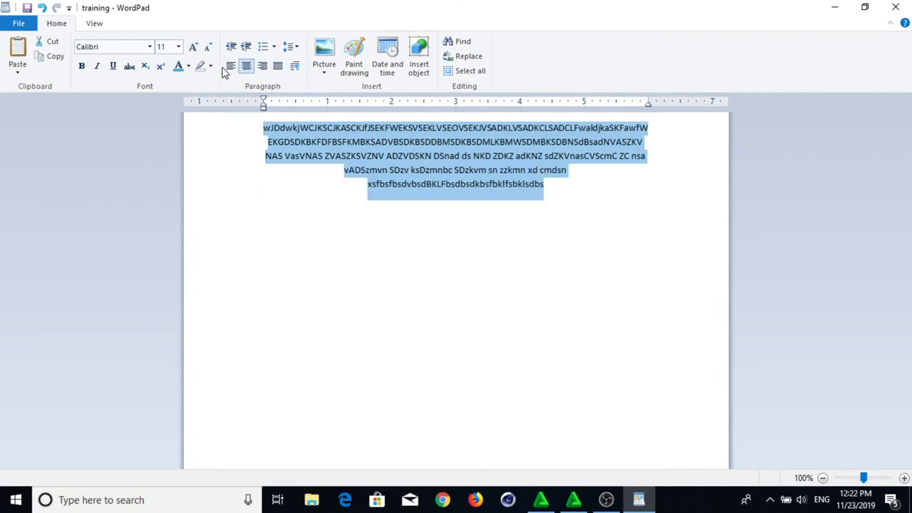
Justify all of the filler text, and delete it from the page.
left_click(230, 67)
left_click(278, 67)
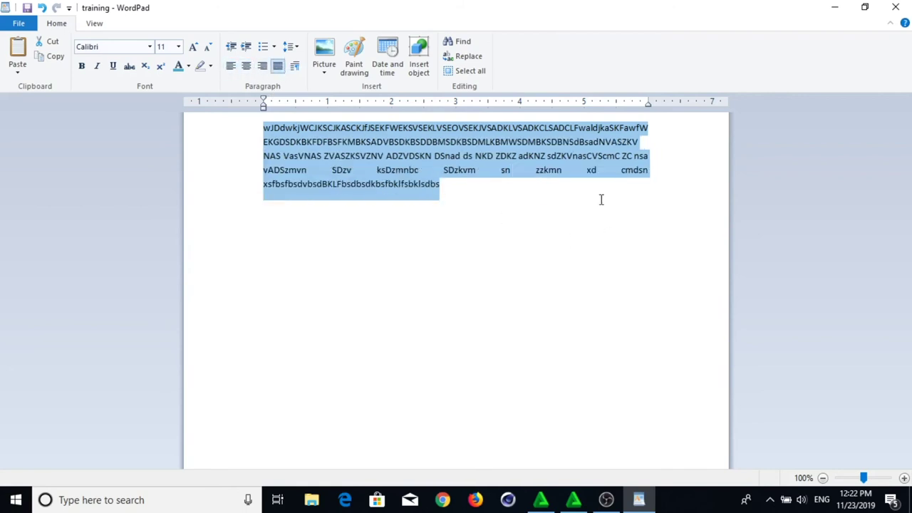
left_click(678, 208)
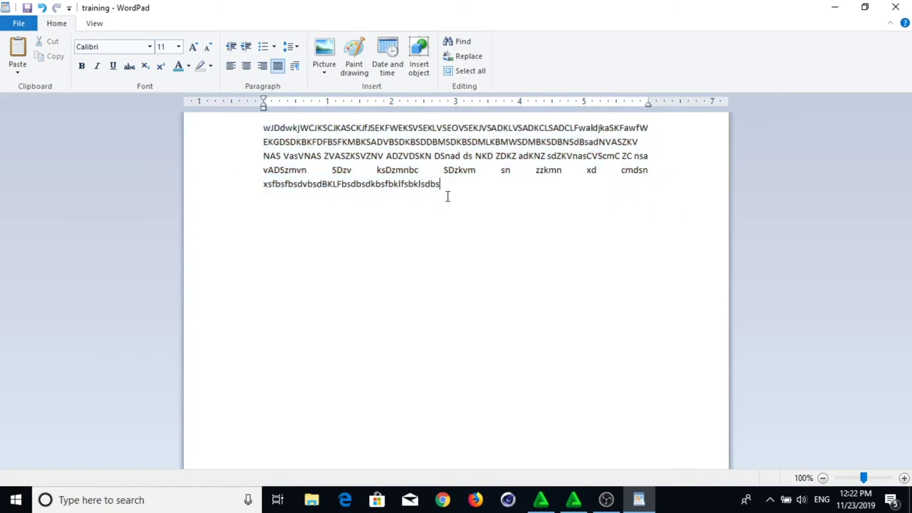
left_click_drag(467, 203, 92, 88)
key("Delete")
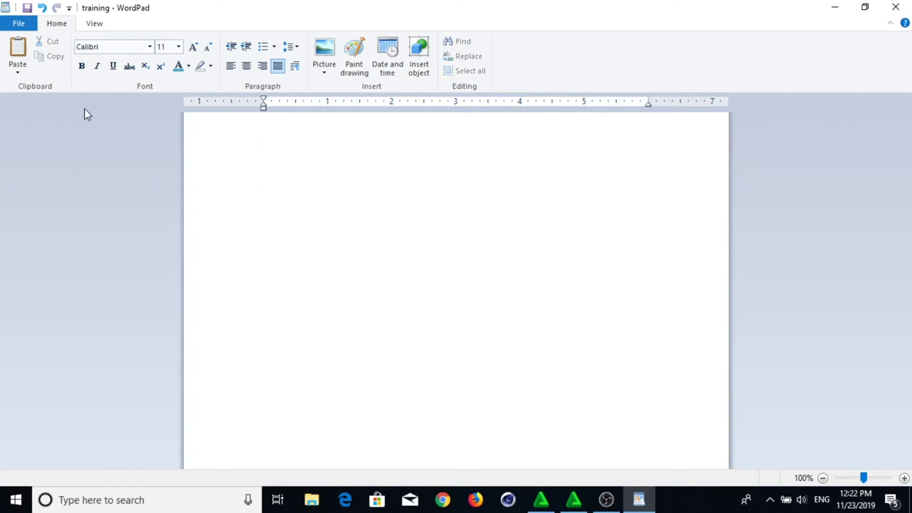
Enter the filler line "fqefklWFKEGEWKGVgwjnwrbrwjkbwrnbrbnrbnhbhbhvbvbhgghhghjhjcgxfxcvvbbvb" on the empty page.
left_click(92, 25)
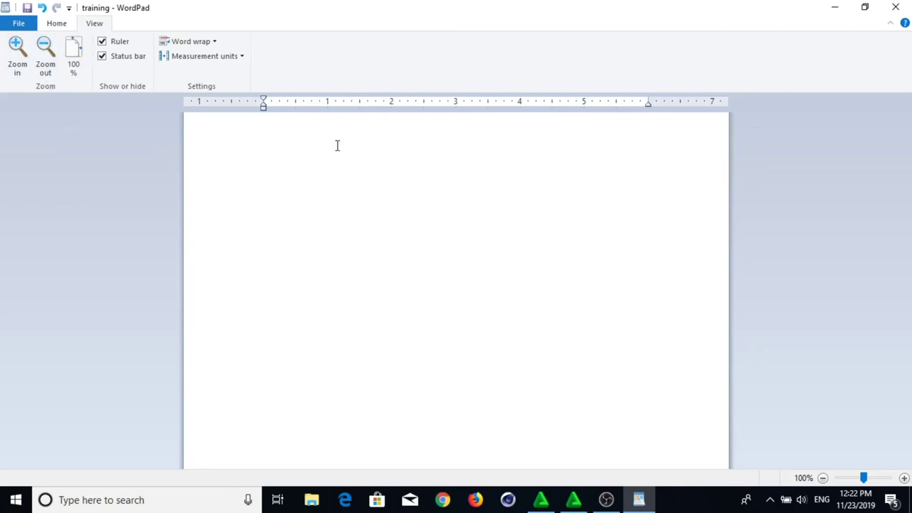
type("fqefkl")
key("Caps_Lock")
type("WFKEGEWKGV")
key("Caps_Lock")
type("gwjnwrbrwjkbwrnbrbnrbnhbhbhvbvbhgghhghjhjcgxfxcvvbbvb")
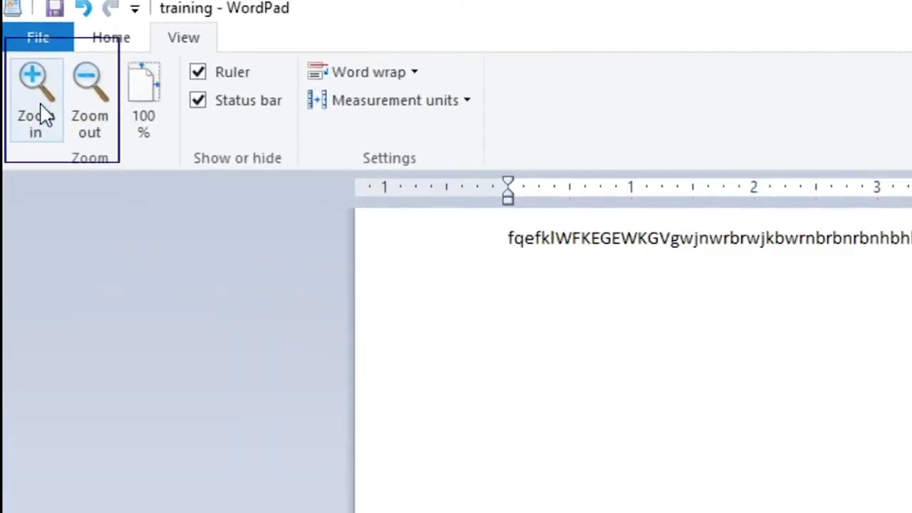
Zoom the page in and out in steps, including down to 90% and up to 150%, and restore it to 100%.
left_click(19, 57)
left_click(39, 105)
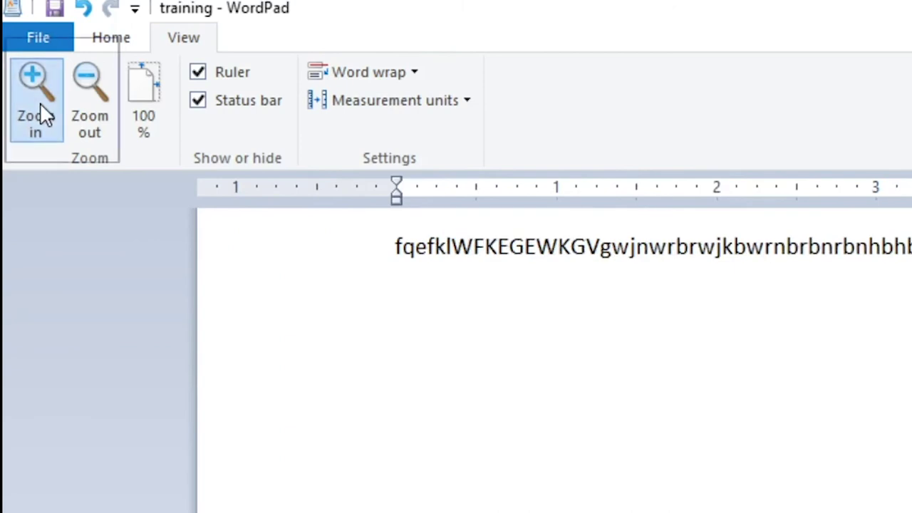
left_click(94, 95)
left_click(93, 95)
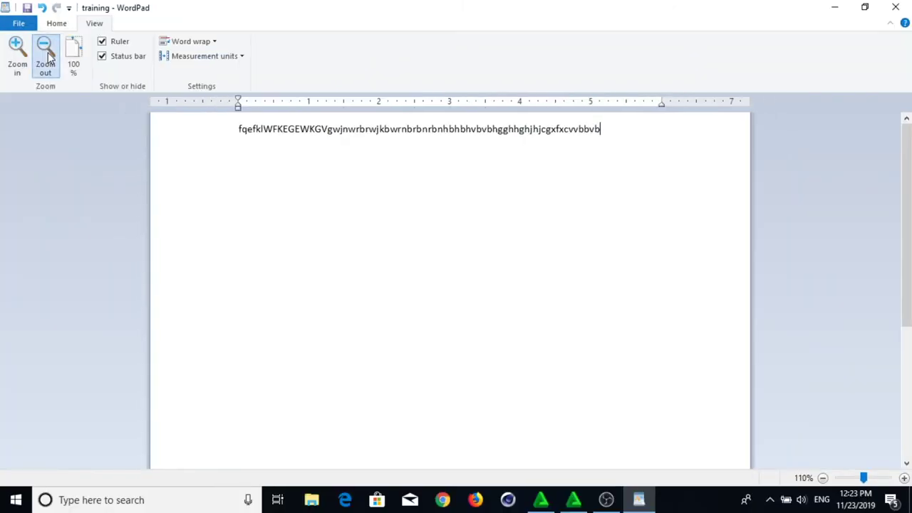
left_click(47, 57)
left_click(47, 57)
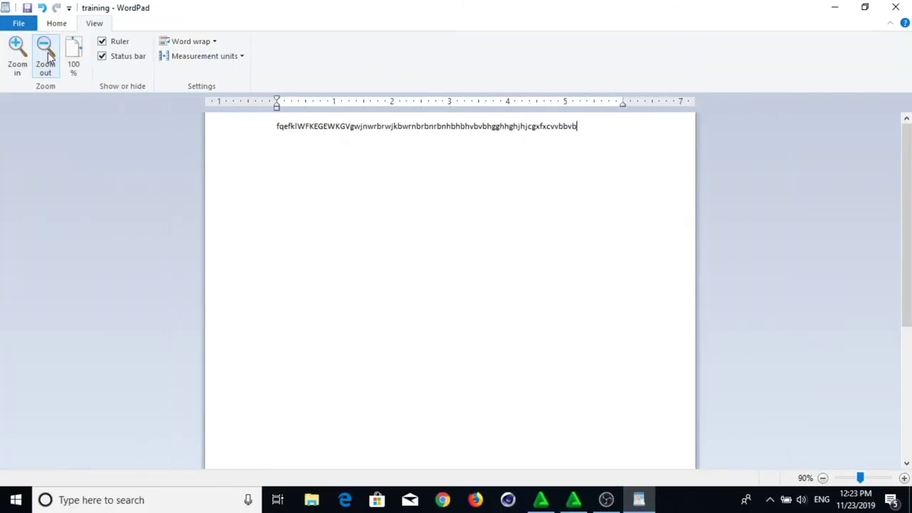
left_click(20, 61)
left_click(20, 61)
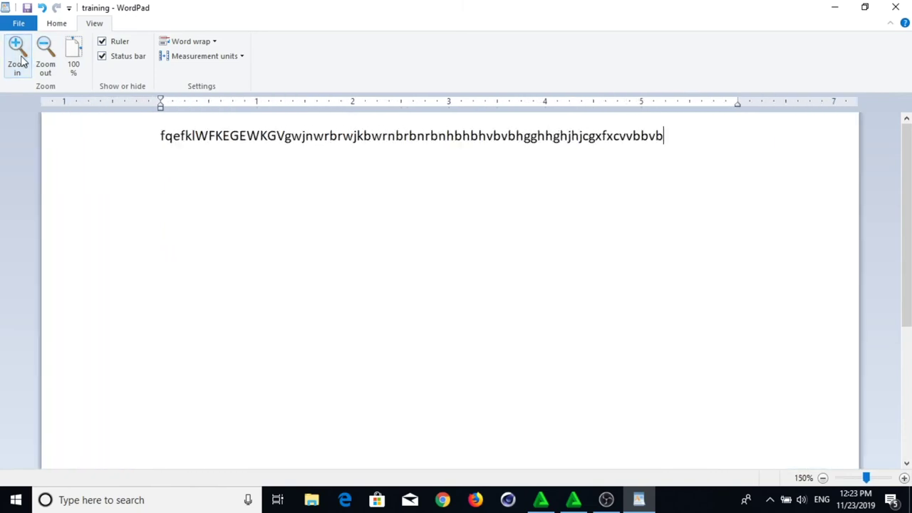
left_click(21, 62)
left_click(74, 58)
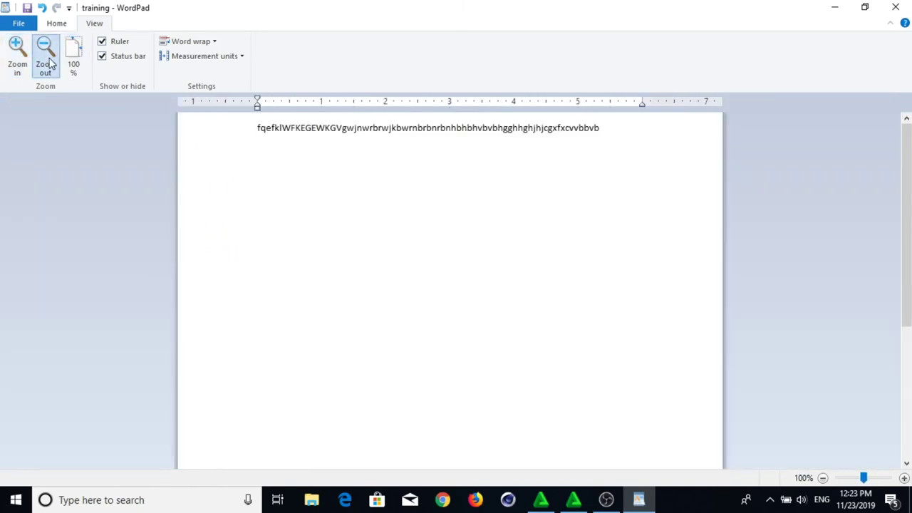
Enlarge the page view up to 230% and return it to its 100% size.
left_click(47, 62)
left_click(79, 57)
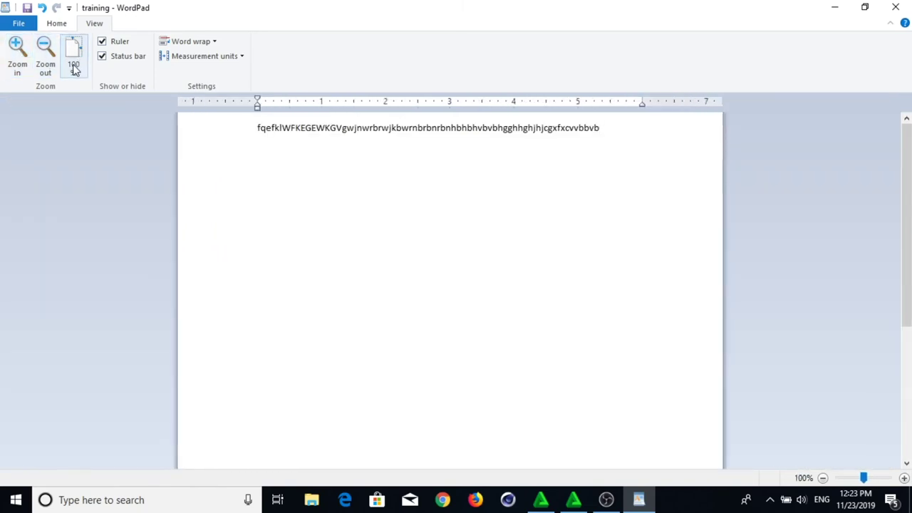
left_click(14, 62)
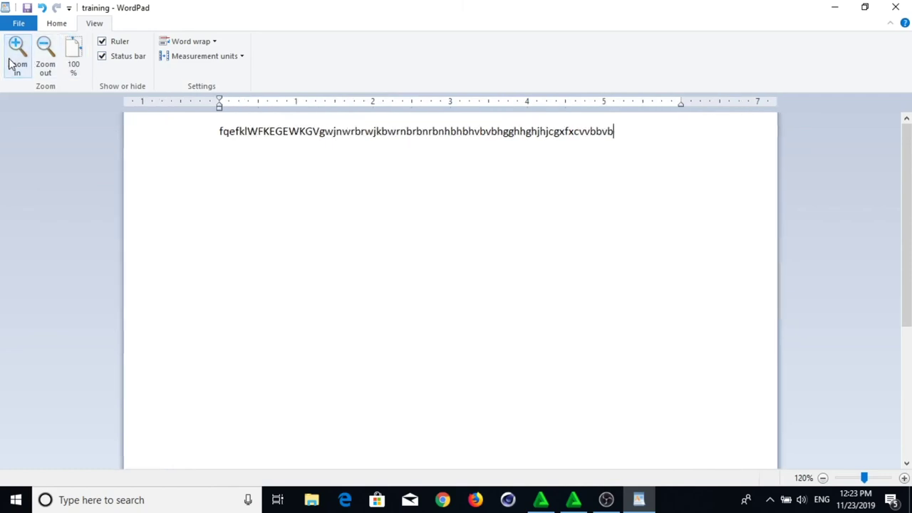
left_click(13, 62)
left_click(12, 60)
left_click(13, 57)
left_click(13, 54)
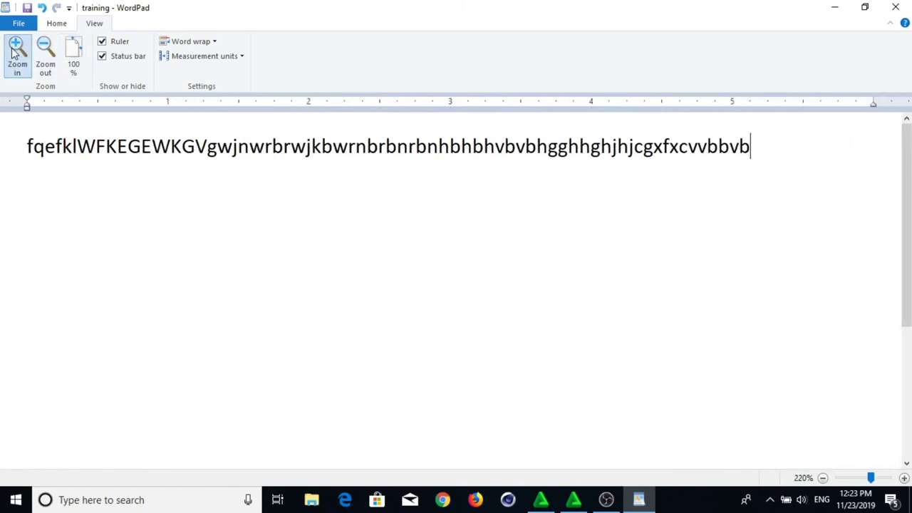
left_click(13, 54)
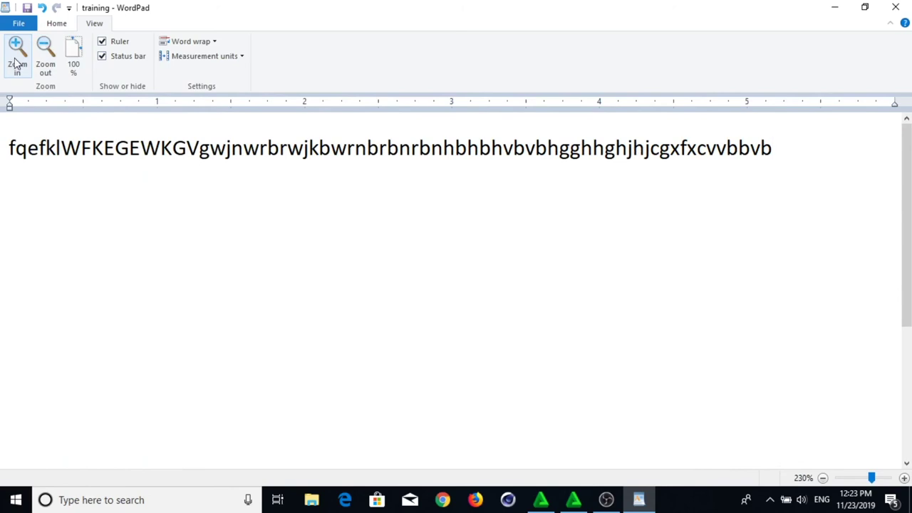
left_click(79, 52)
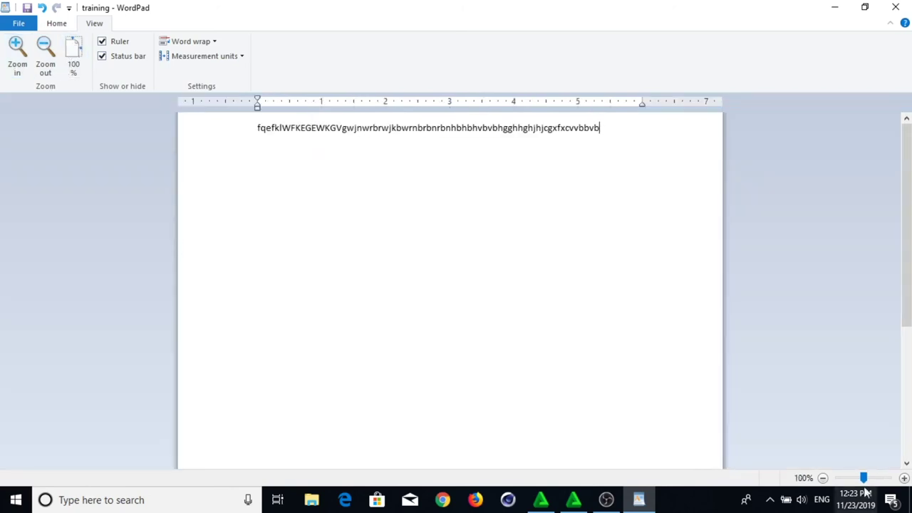
Shrink the page view to 82% with the zoom slider, and reset it to 100%.
left_click_drag(864, 480, 859, 503)
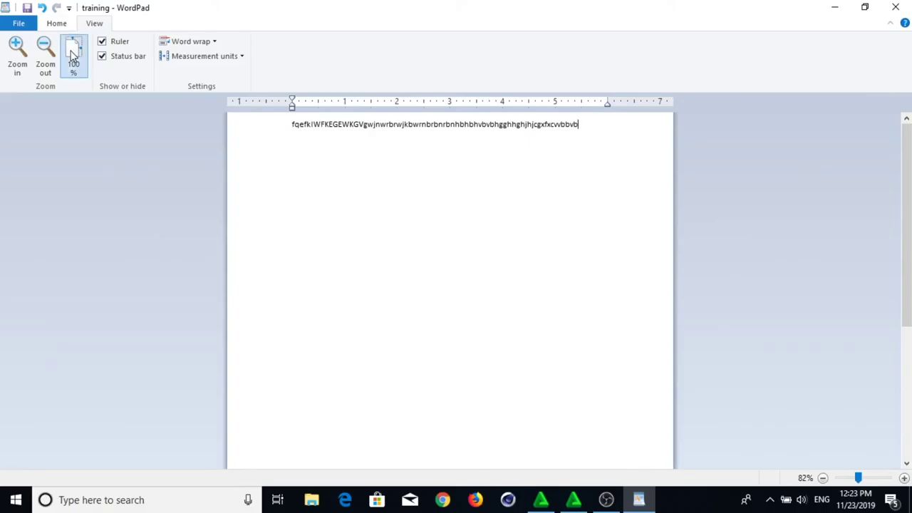
left_click(151, 175)
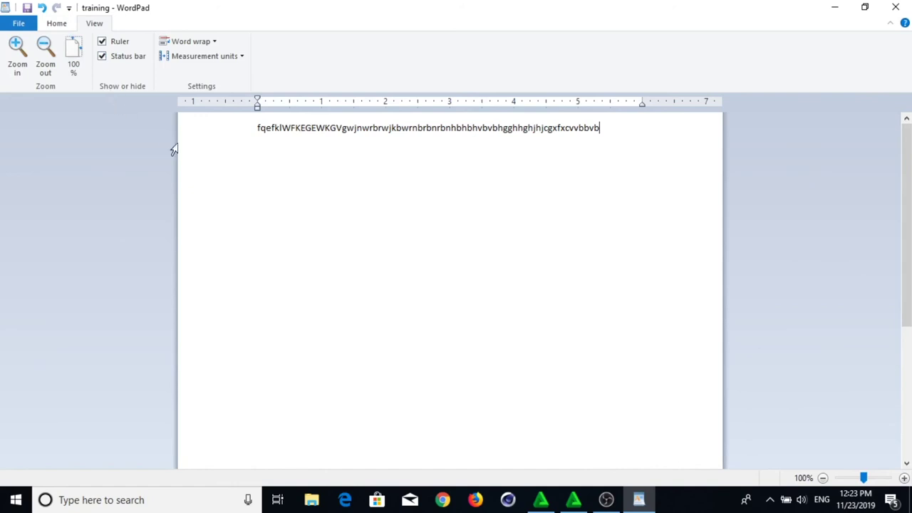
left_click(56, 24)
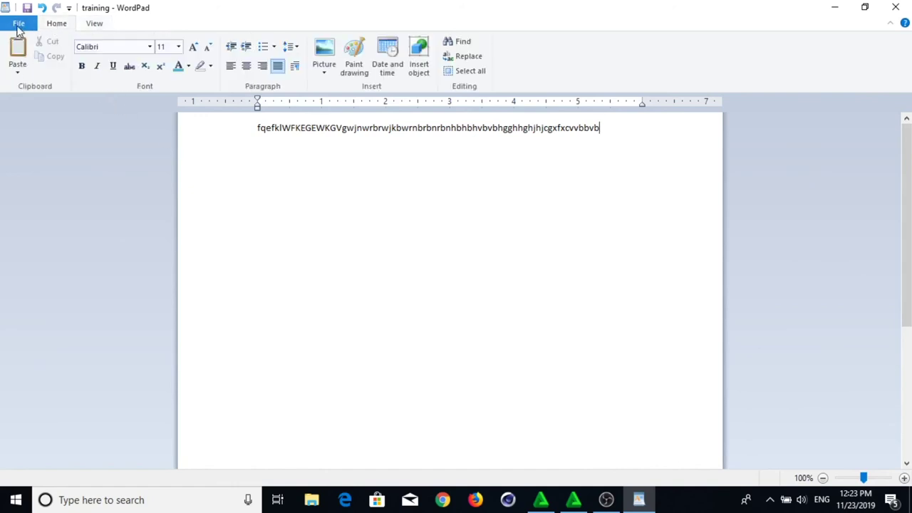
Insert "mkjkjjhu" after "fqefklWFKEG", and start a new line beginning with "kkkk" before "EWKGV".
left_click(18, 26)
left_click(541, 277)
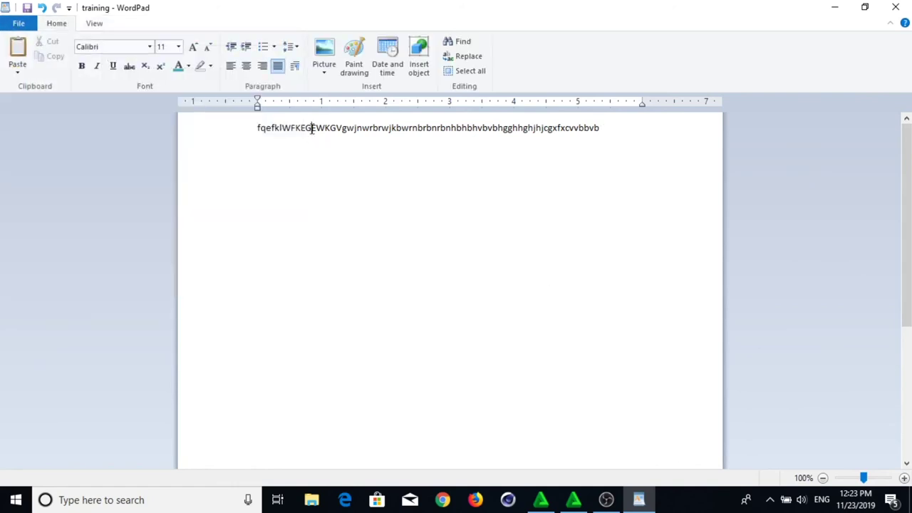
type("mkjkjjhu")
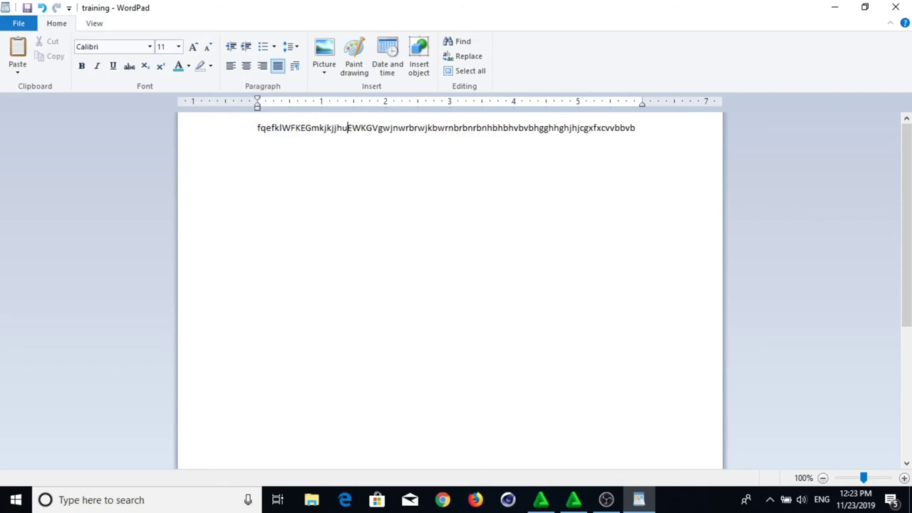
key("Return")
type("kkkk")
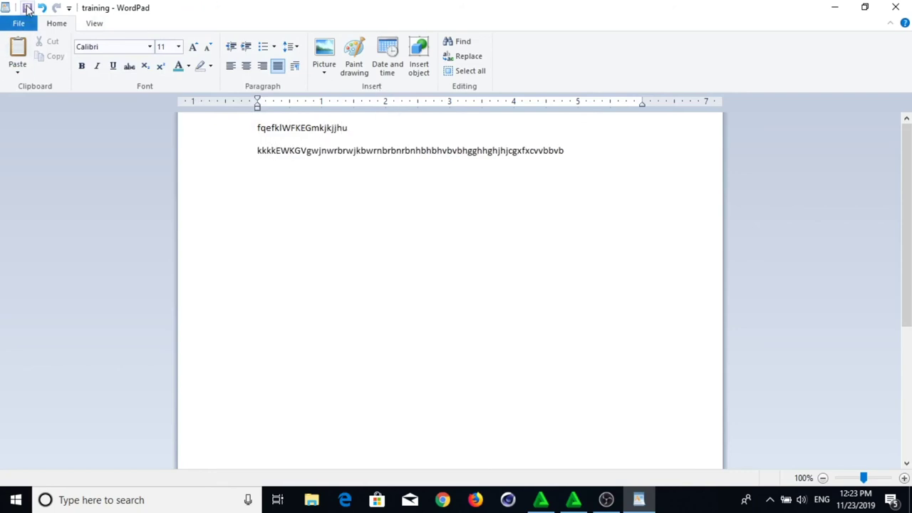
Delete both lines of filler text from the page.
left_click_drag(681, 231, 77, 91)
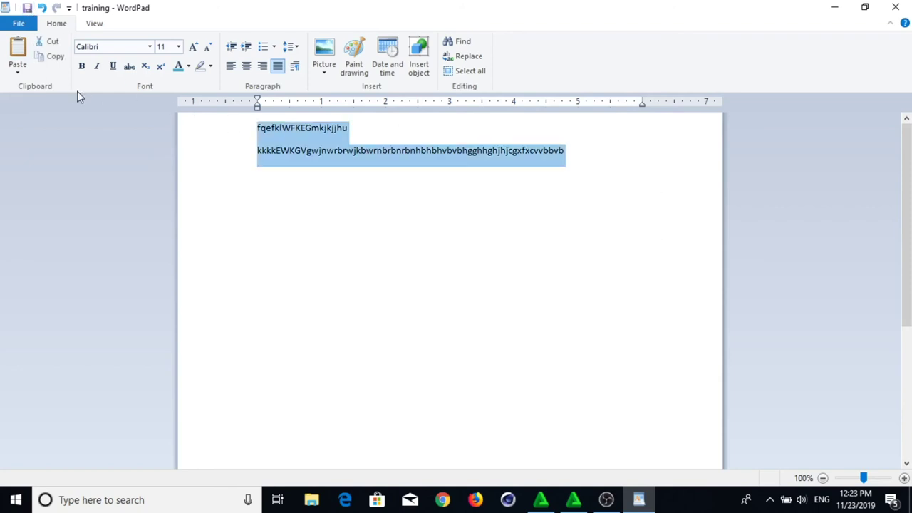
key("Delete")
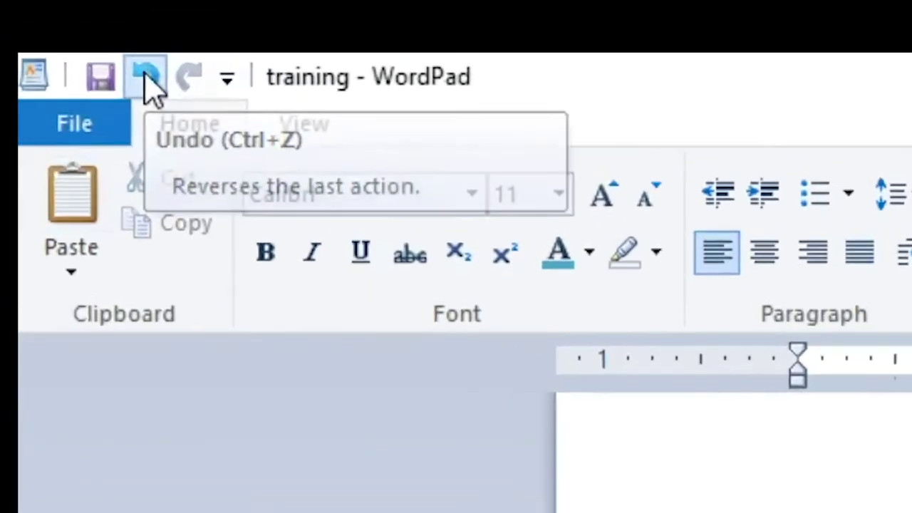
Undo the recent edits one after another back to the deleted computer introduction with its picture.
left_click(42, 8)
left_click(162, 87)
left_click(162, 87)
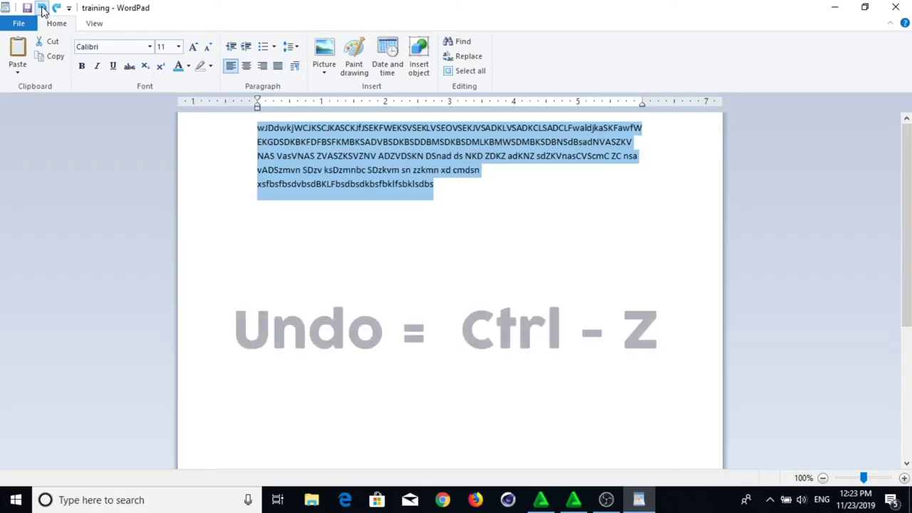
left_click(42, 8)
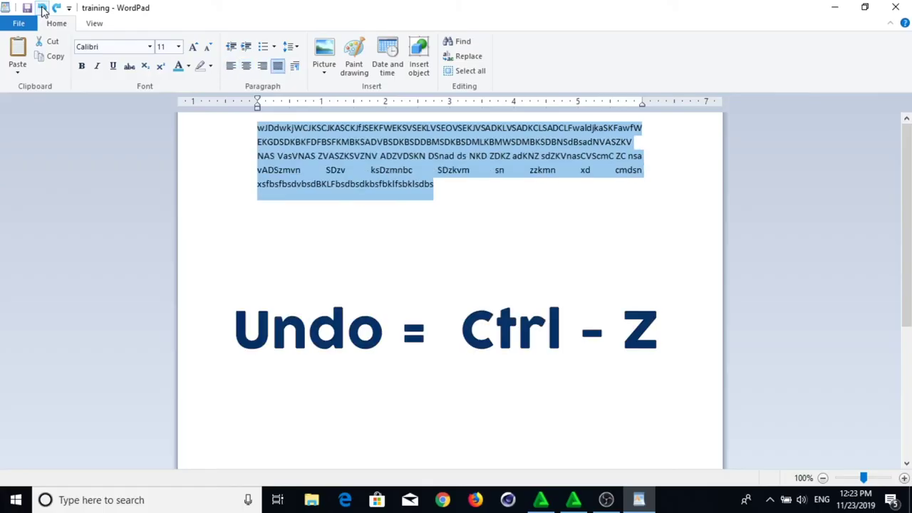
left_click(42, 8)
left_click(42, 8)
left_click(42, 8)
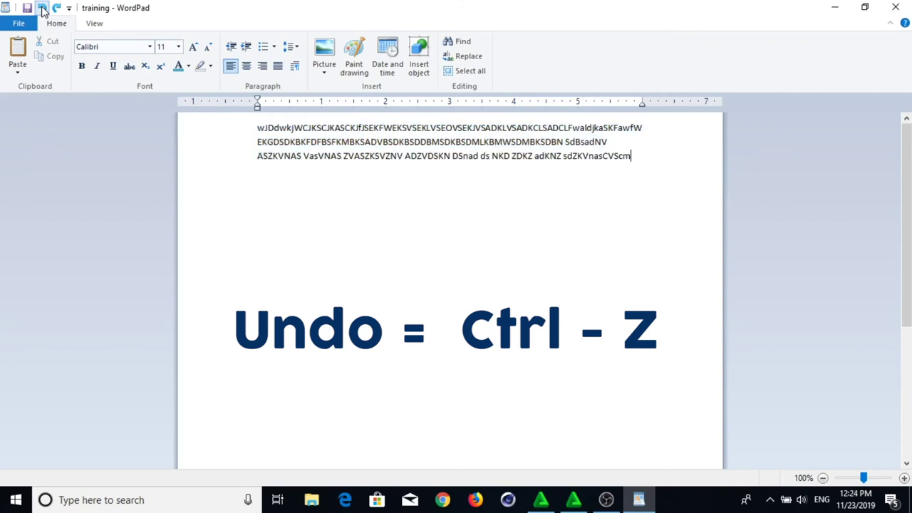
left_click(42, 7)
left_click(42, 8)
left_click(42, 8)
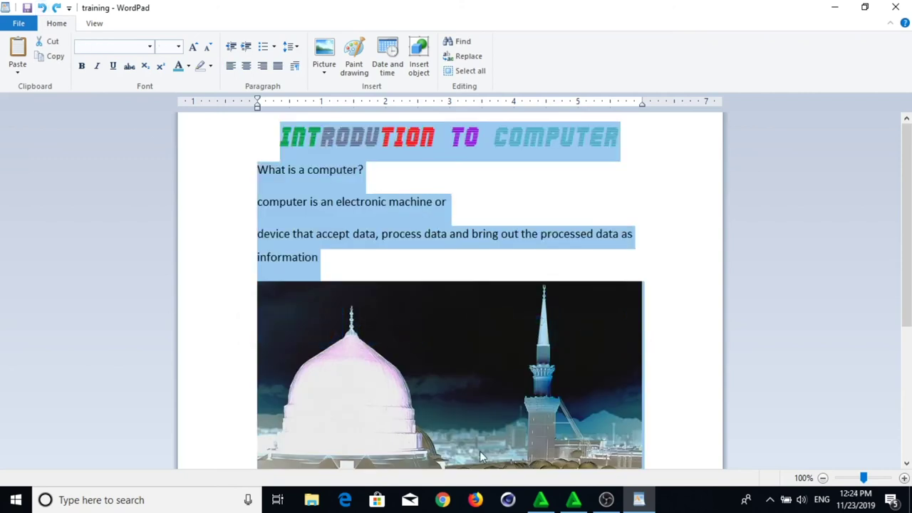
left_click(377, 375)
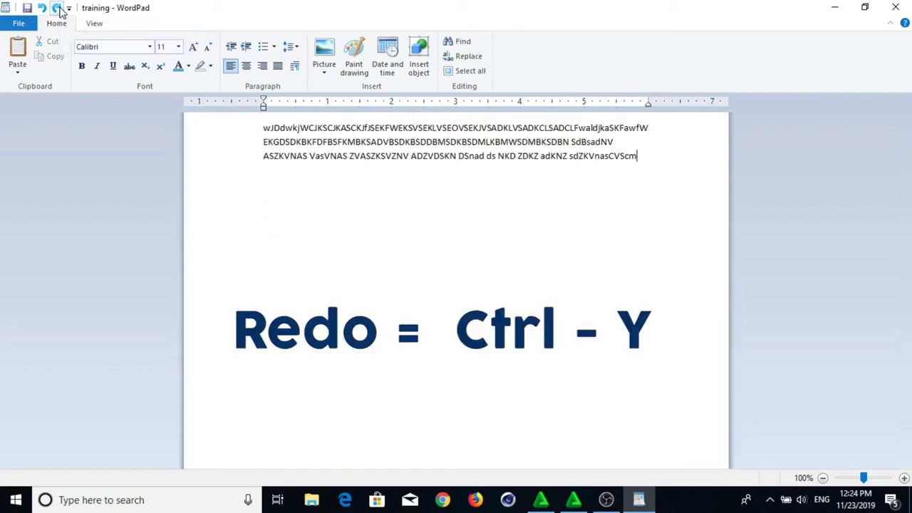
Redo the undone filler typing and the changes to its paragraph alignment.
left_click(57, 9)
left_click(57, 9)
left_click(57, 9)
left_click(57, 9)
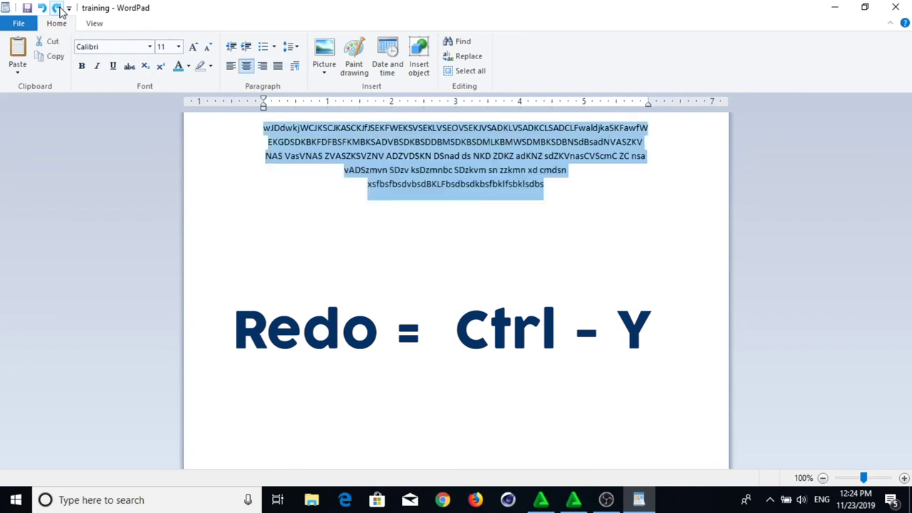
left_click(58, 8)
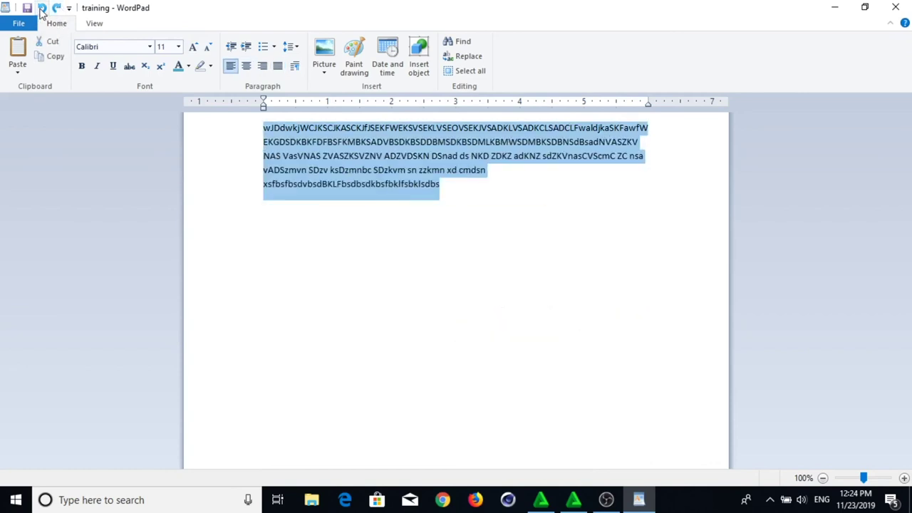
Undo the filler typing and alignment changes until the original text, mosque picture and date line are restored.
left_click(42, 9)
left_click(42, 8)
left_click(42, 8)
left_click(42, 9)
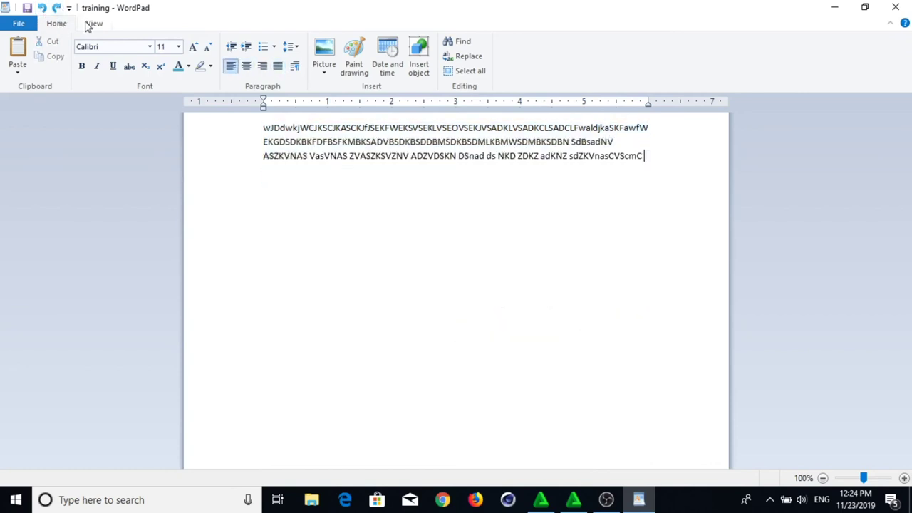
left_click(57, 9)
left_click(57, 9)
left_click(43, 10)
left_click(44, 9)
left_click(43, 9)
left_click(43, 9)
left_click(44, 9)
left_click(44, 8)
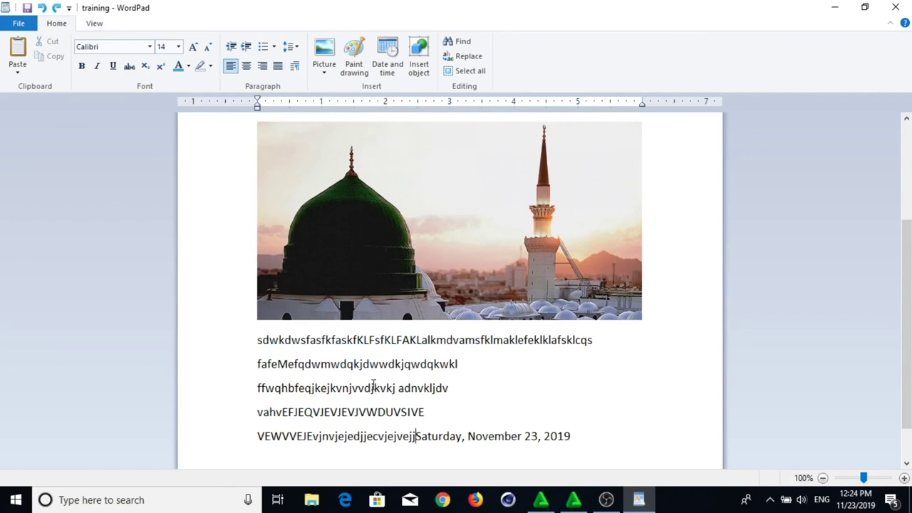
Delete the five lines of filler text below the mosque picture, including the inserted date.
scroll(374, 386, "down", 1)
scroll(373, 385, "up", 5)
scroll(373, 385, "down", 5)
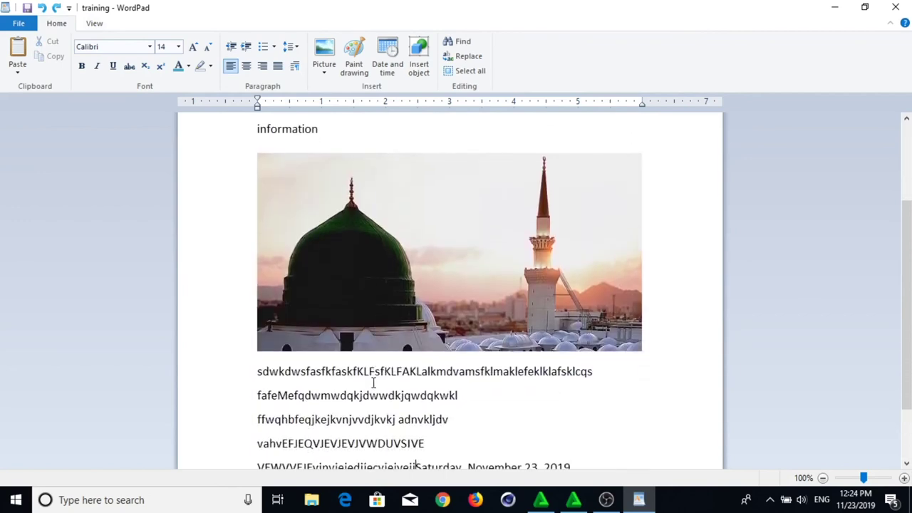
left_click_drag(620, 408, 212, 294)
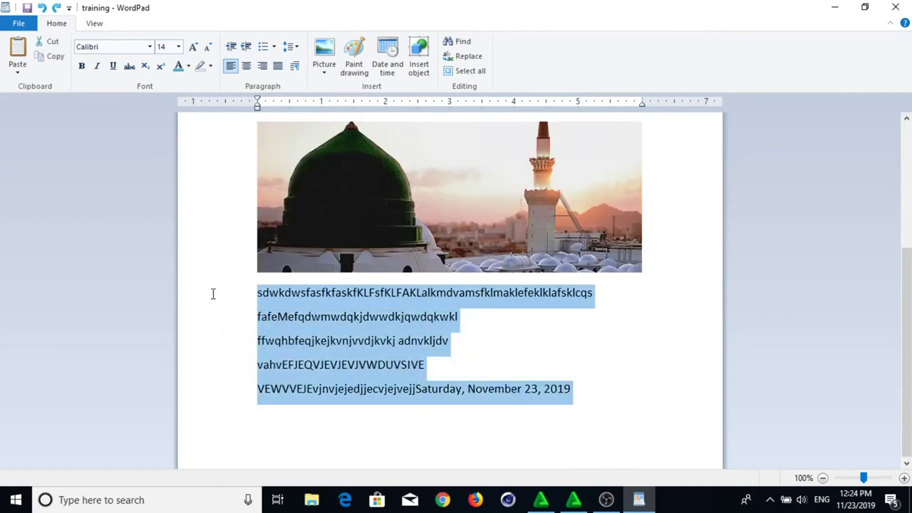
key("BackSpace")
scroll(221, 292, "up", 2)
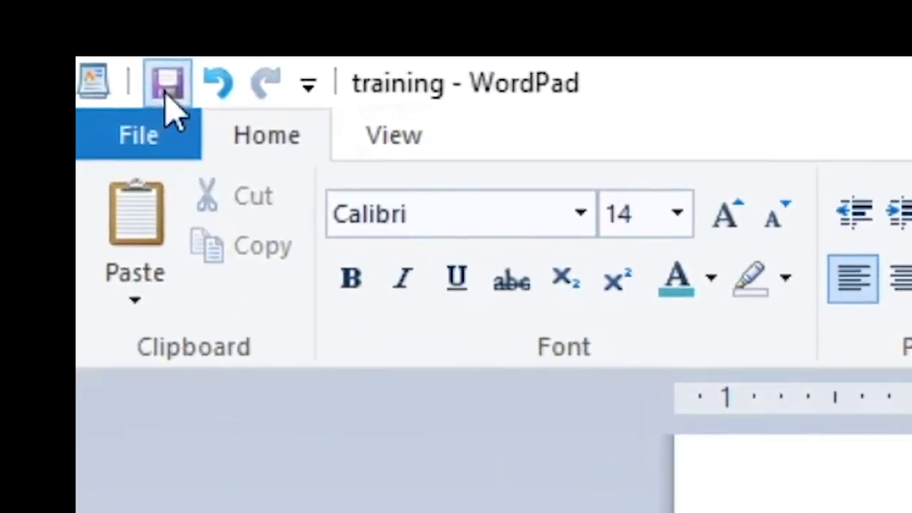
Save the changes to the training document and close it.
left_click(93, 49)
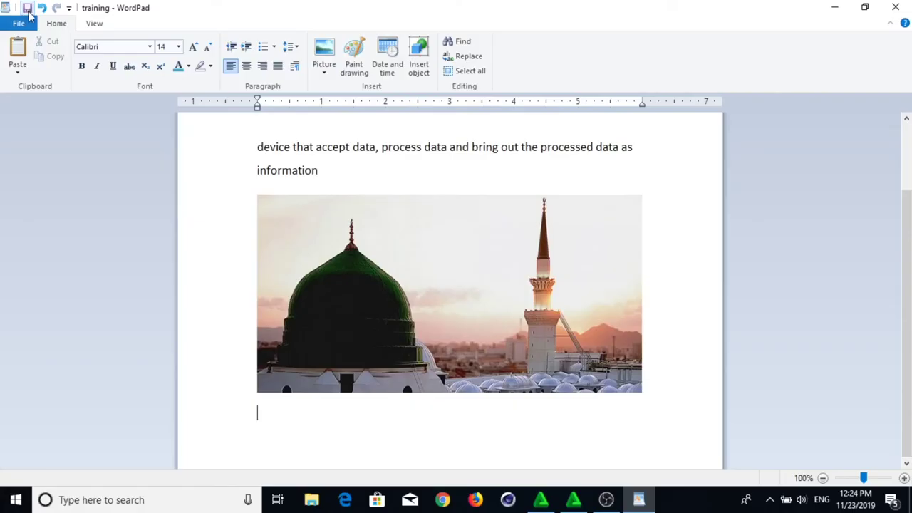
left_click(896, 7)
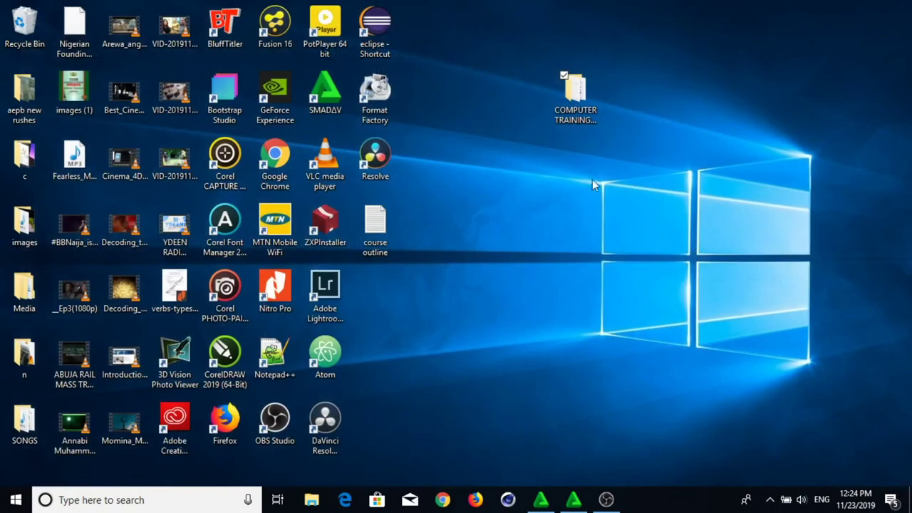
Open the COMPUTER TRAINING COURSES folder from the desktop and widen its Name column to fit the full file names.
double_click(575, 100)
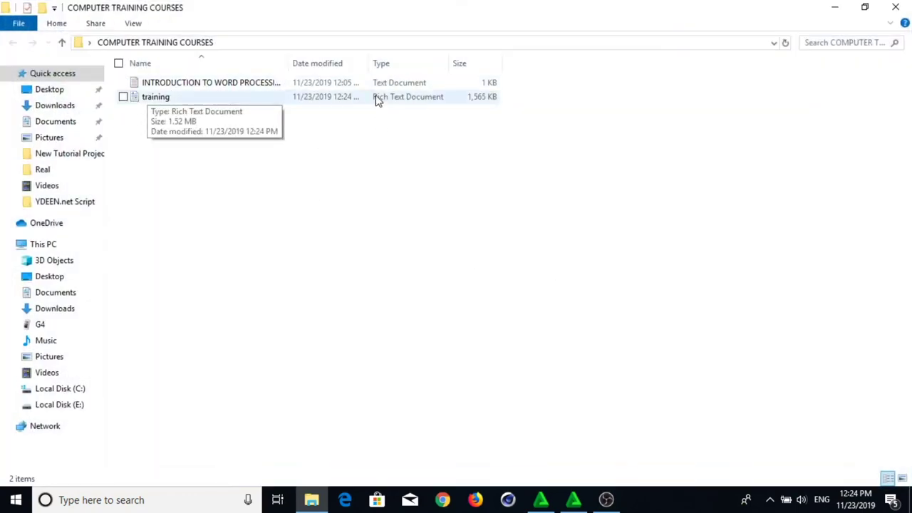
left_click_drag(292, 57, 422, 57)
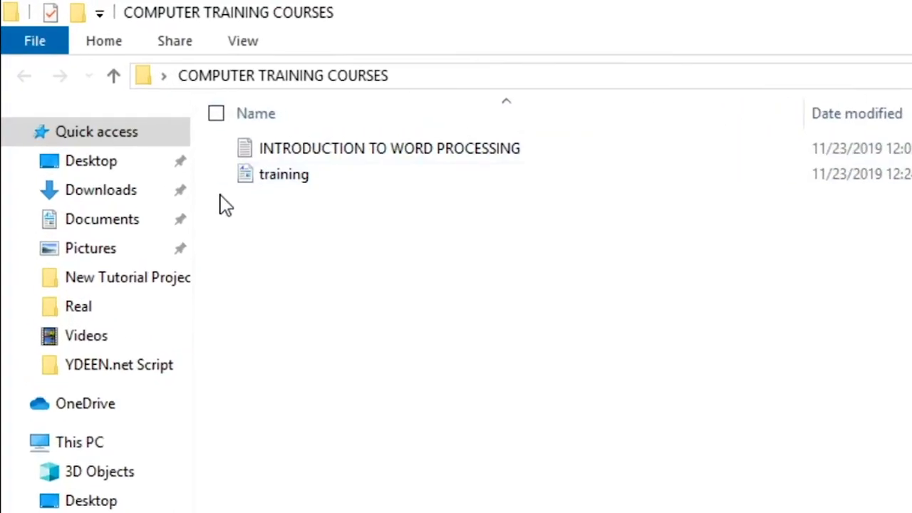
left_click(375, 241)
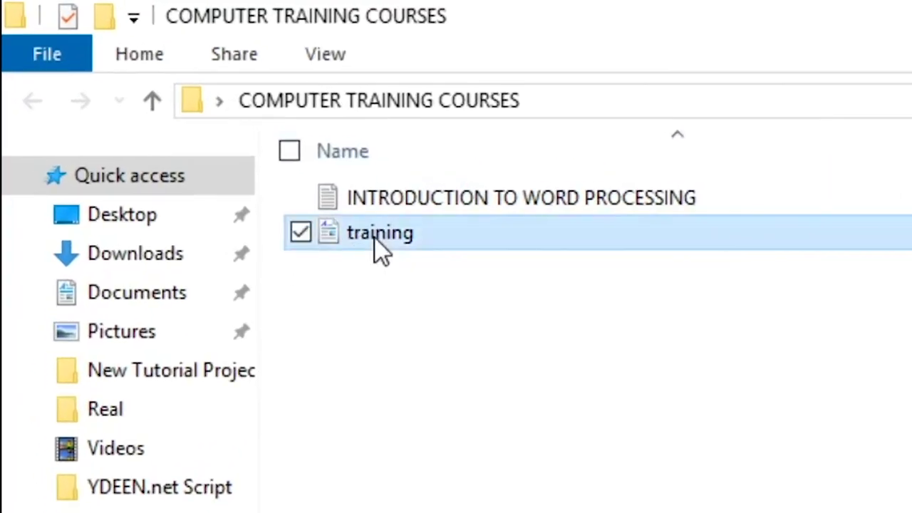
Open the INTRODUCTION TO WORD PROCESSING text file and the training document in turn to check their contents, closing each one.
double_click(425, 208)
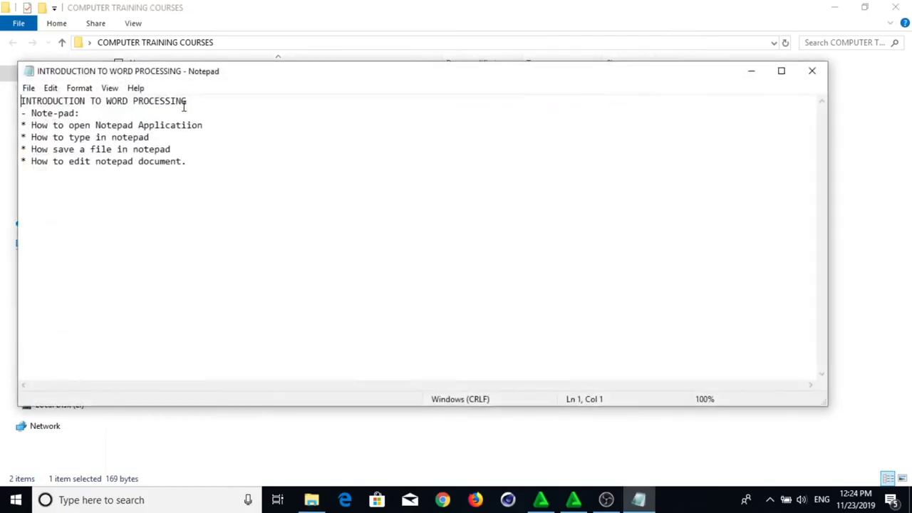
left_click(814, 70)
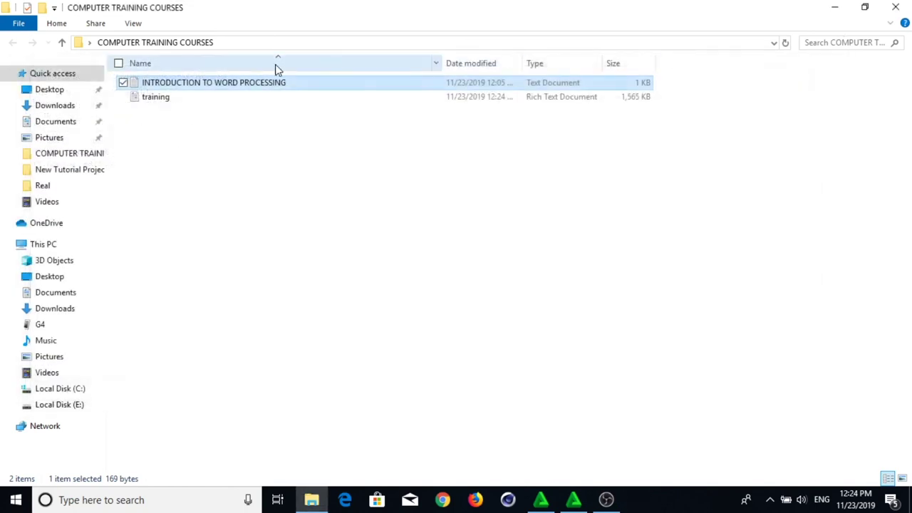
double_click(155, 96)
scroll(387, 320, "down", 2)
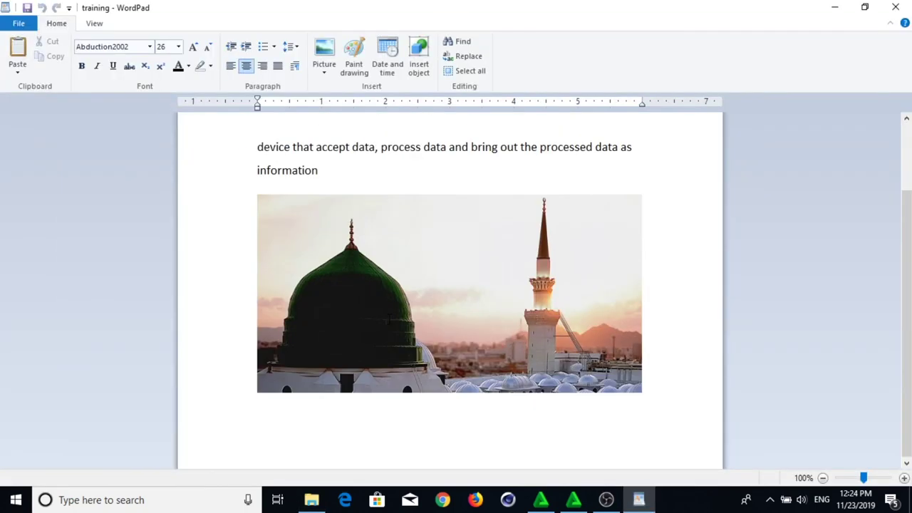
scroll(390, 317, "up", 2)
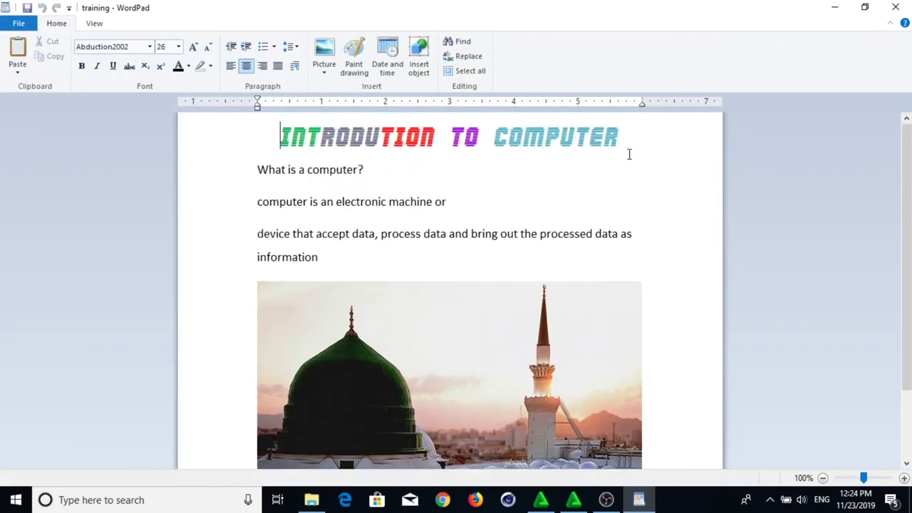
left_click(897, 8)
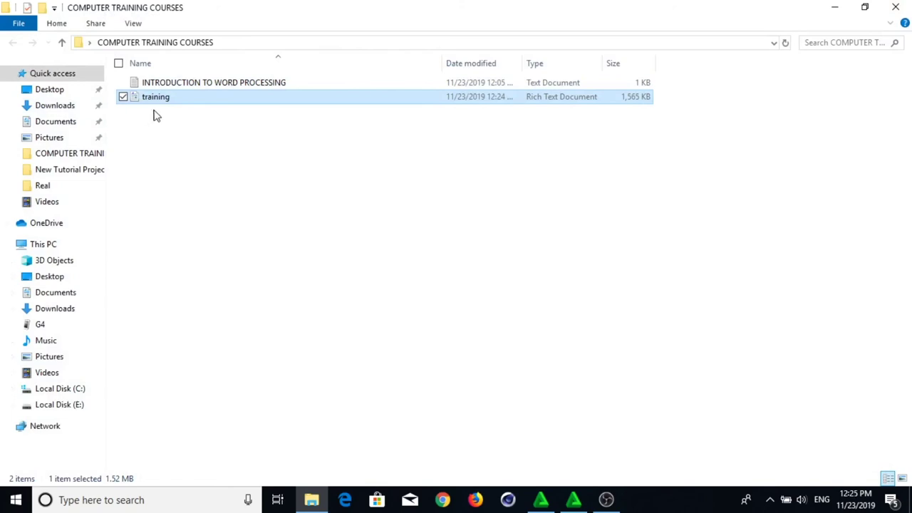
left_click(167, 85)
left_click(150, 98)
left_click(148, 85)
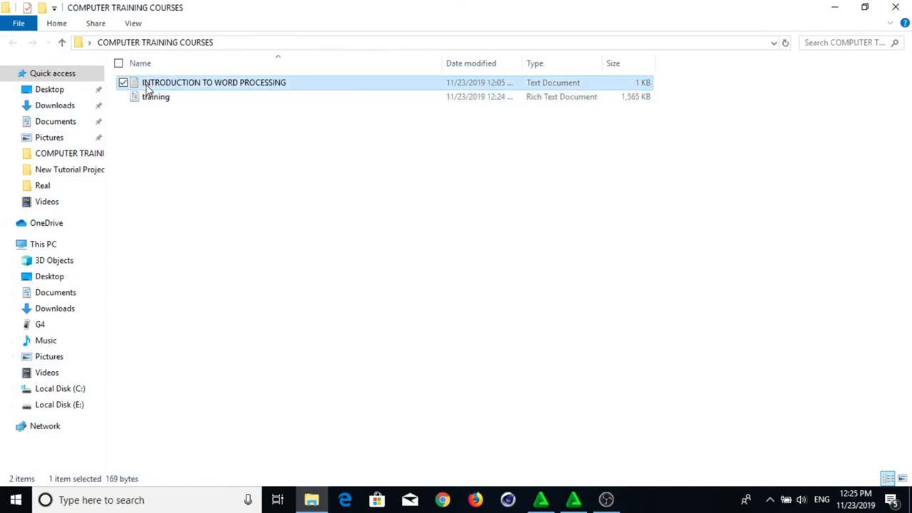
left_click(139, 96)
left_click(153, 83)
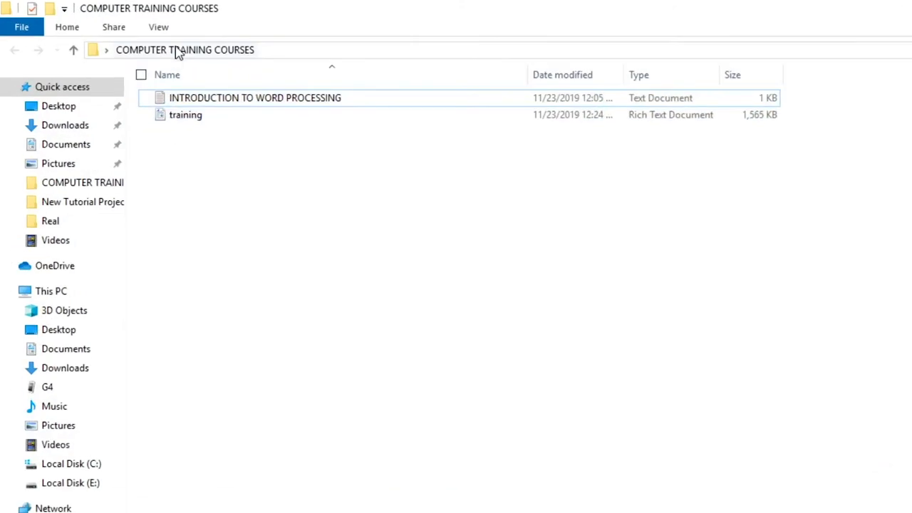
Try the Large icons, Extra large icons, List and Content layouts on the folder one after another.
left_click(158, 26)
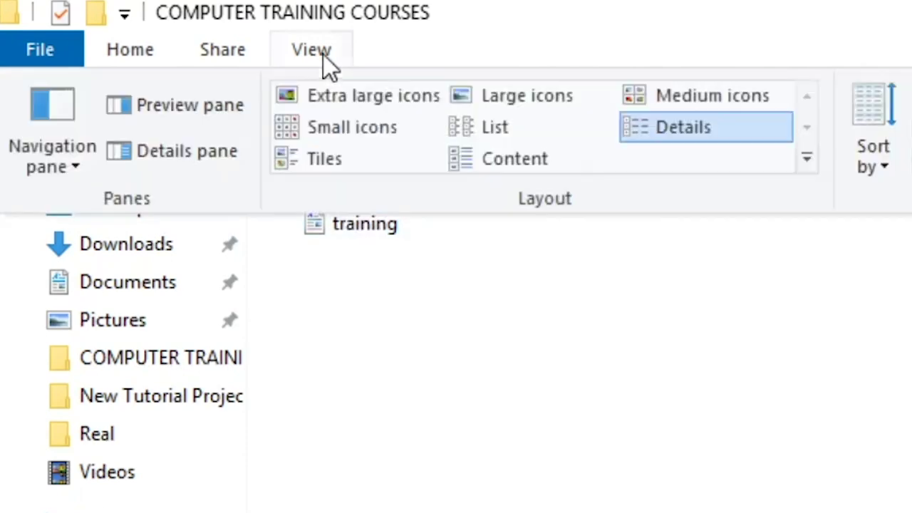
left_click(527, 92)
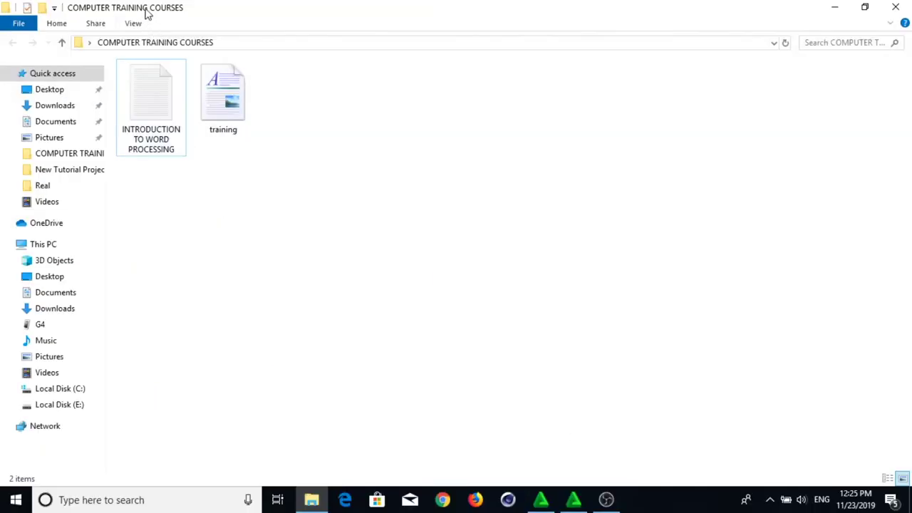
left_click(131, 25)
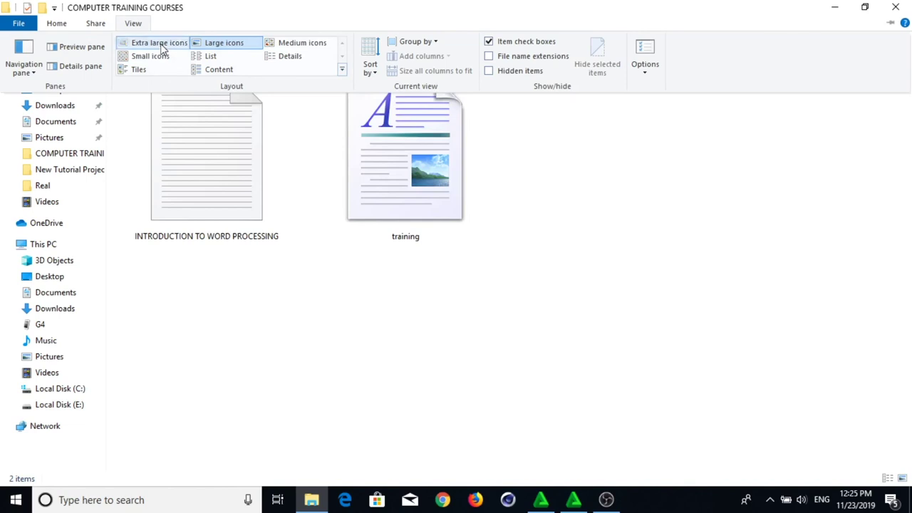
left_click(161, 43)
left_click(137, 24)
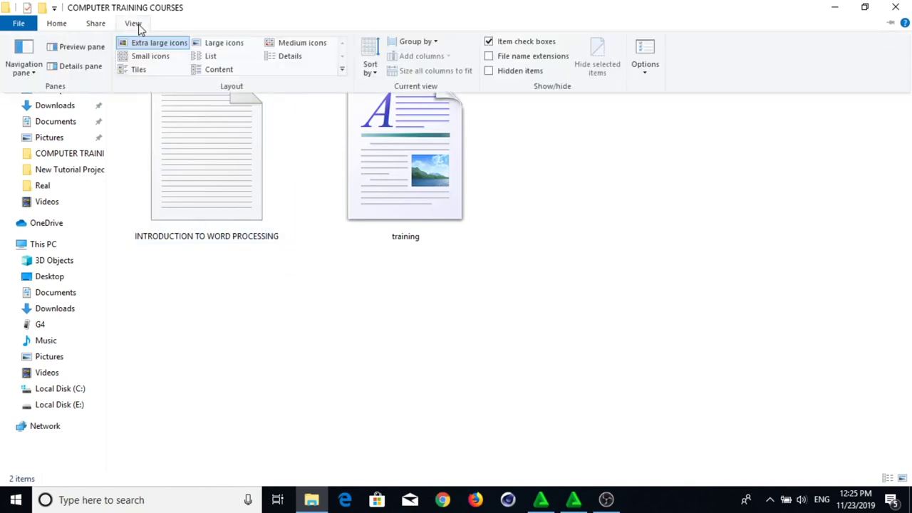
left_click(210, 56)
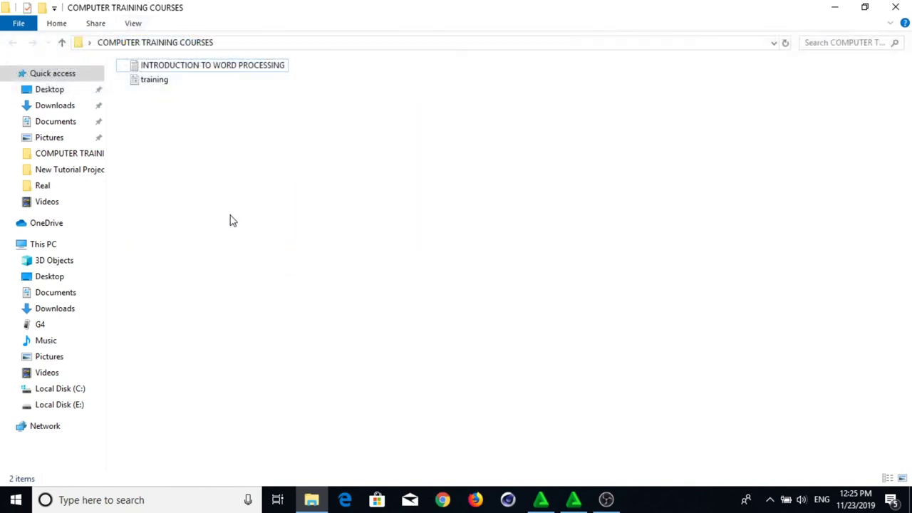
left_click(133, 24)
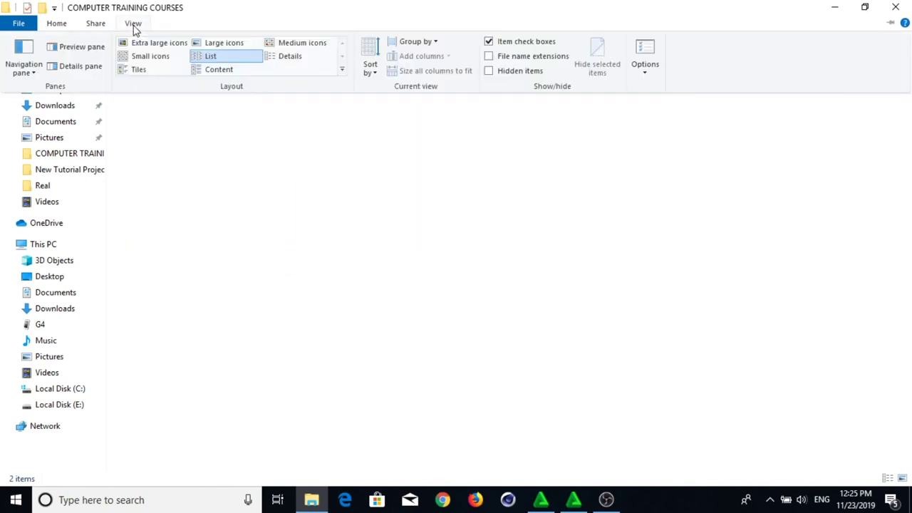
left_click(209, 71)
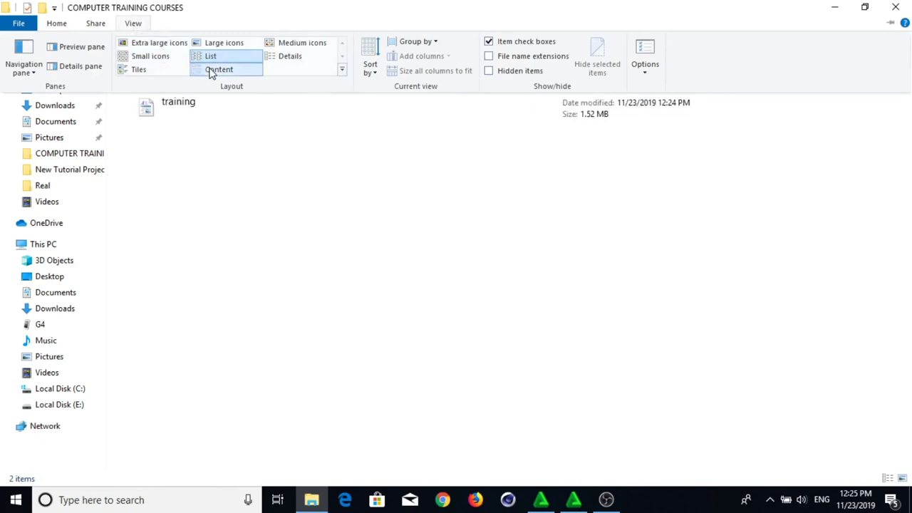
Set the folder's layout to Tiles.
left_click(133, 23)
left_click(136, 68)
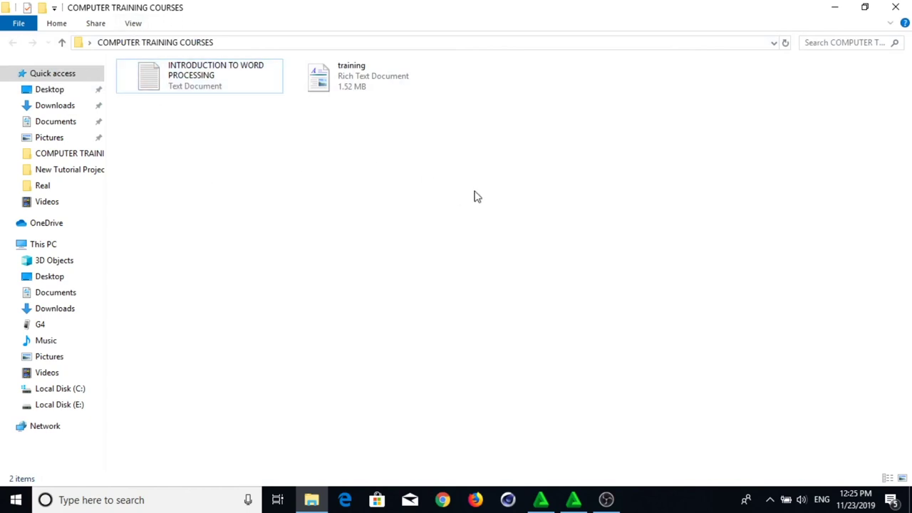
Compare the file type and size details of the INTRODUCTION TO WORD PROCESSING and training files.
left_click(244, 84)
left_click(349, 80)
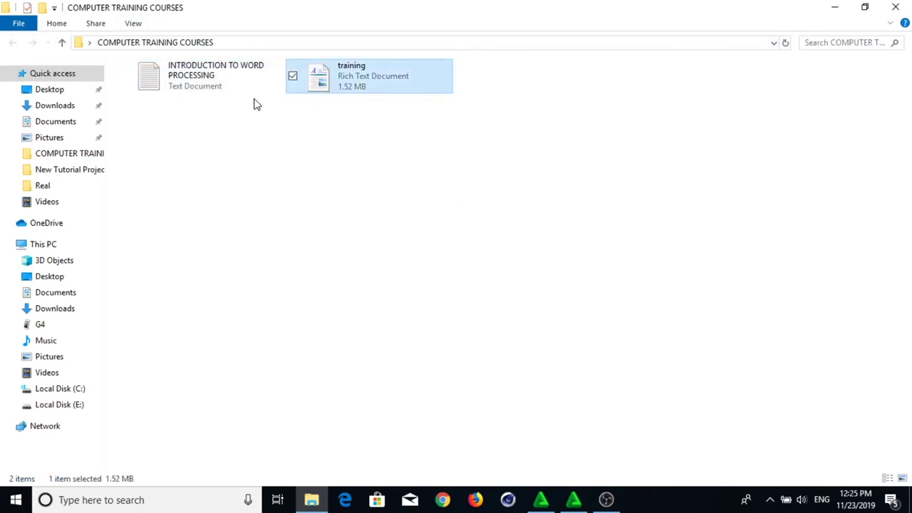
left_click(227, 84)
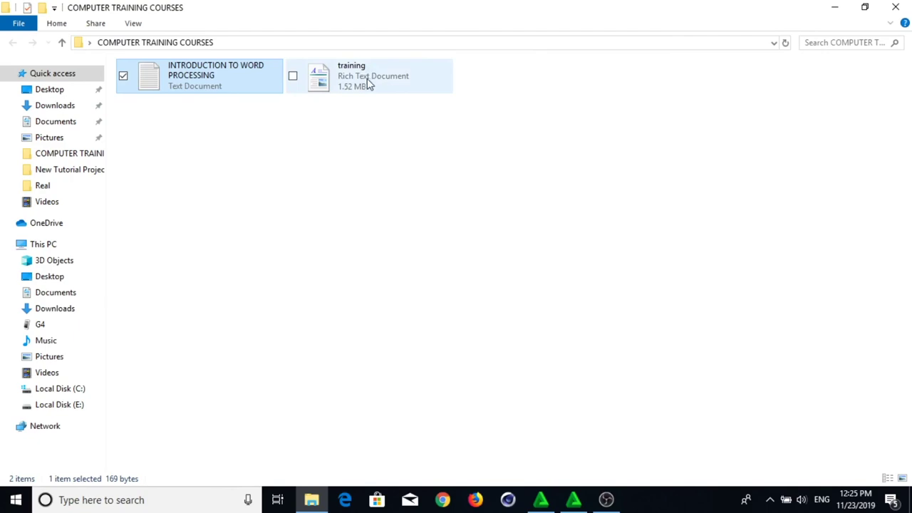
left_click(369, 87)
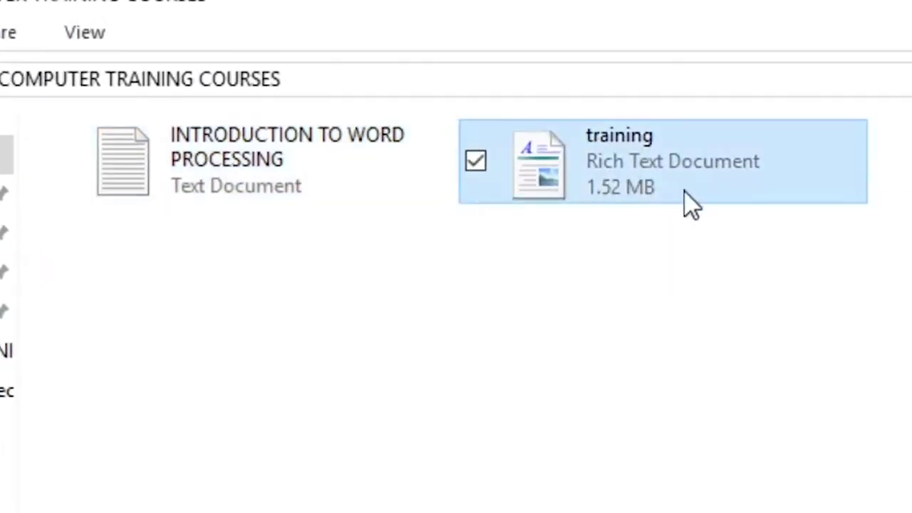
left_click(223, 193)
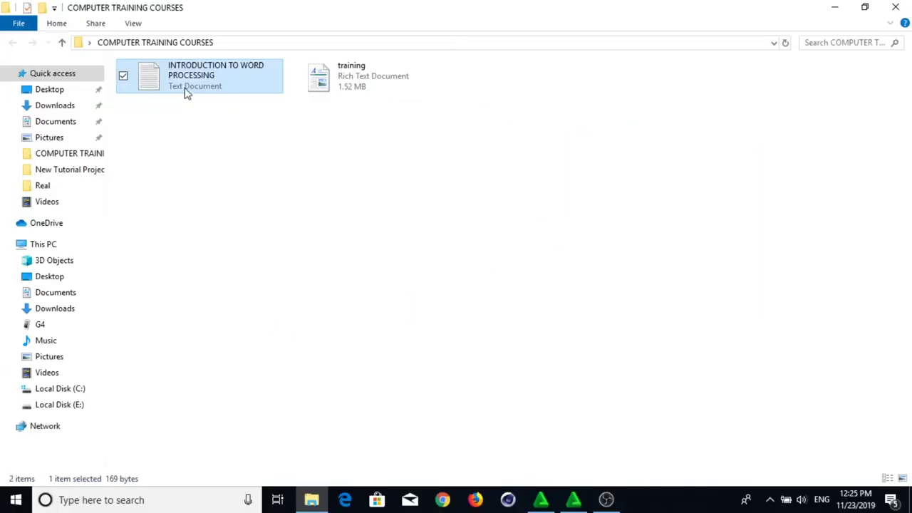
left_click(399, 85)
left_click(184, 90)
left_click(399, 92)
Select both files in the COMPUTER TRAINING COURSES folder and close the folder window.
left_click_drag(488, 183, 117, 60)
left_click(321, 197)
left_click_drag(487, 178, 114, 64)
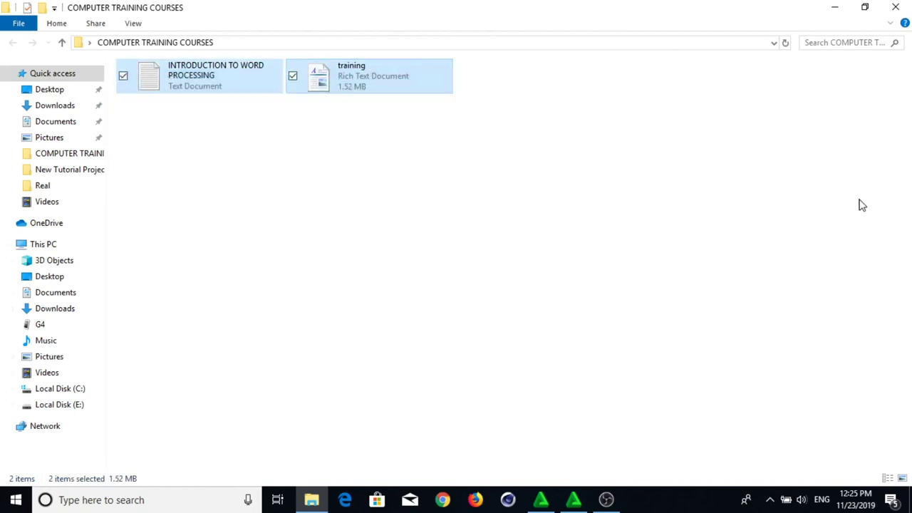
left_click(897, 9)
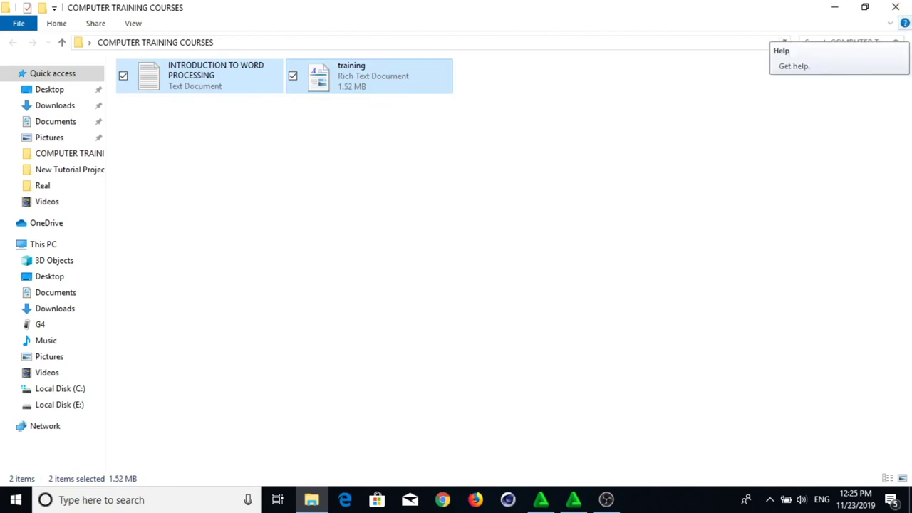
left_click(896, 9)
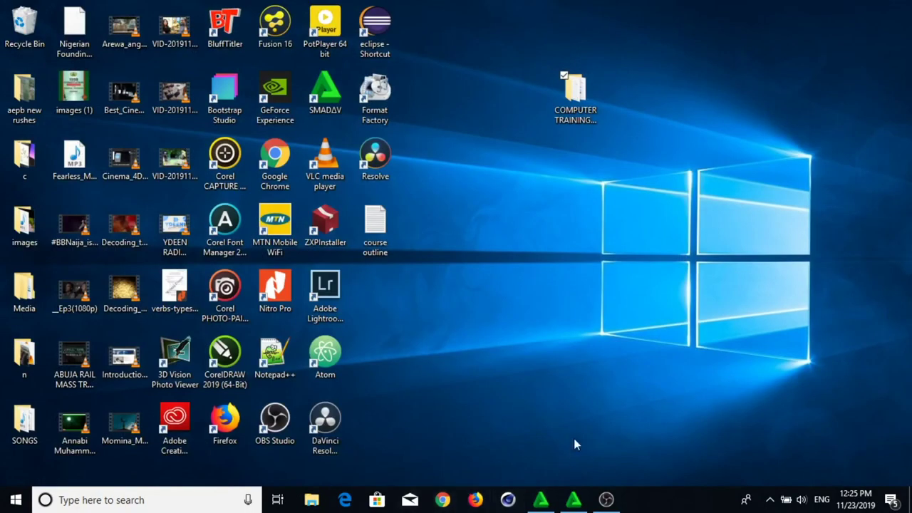